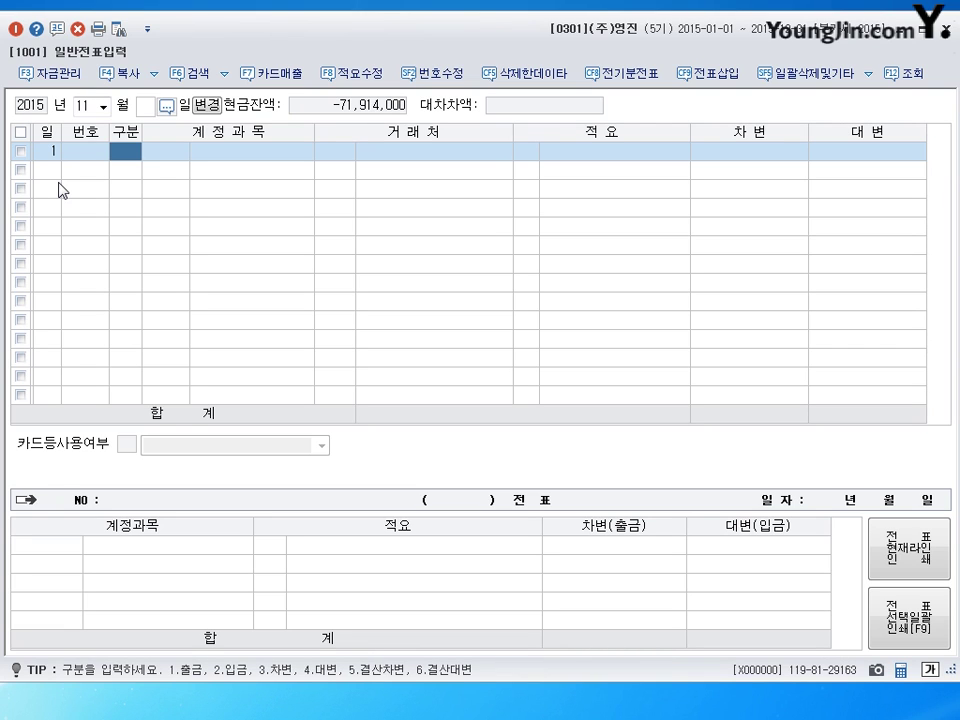
- Enter a day 1 debit line (차변) for account 0406 매출할인 of 제품매출 with an amount of 60,000
{"action": "type", "text": "3"}
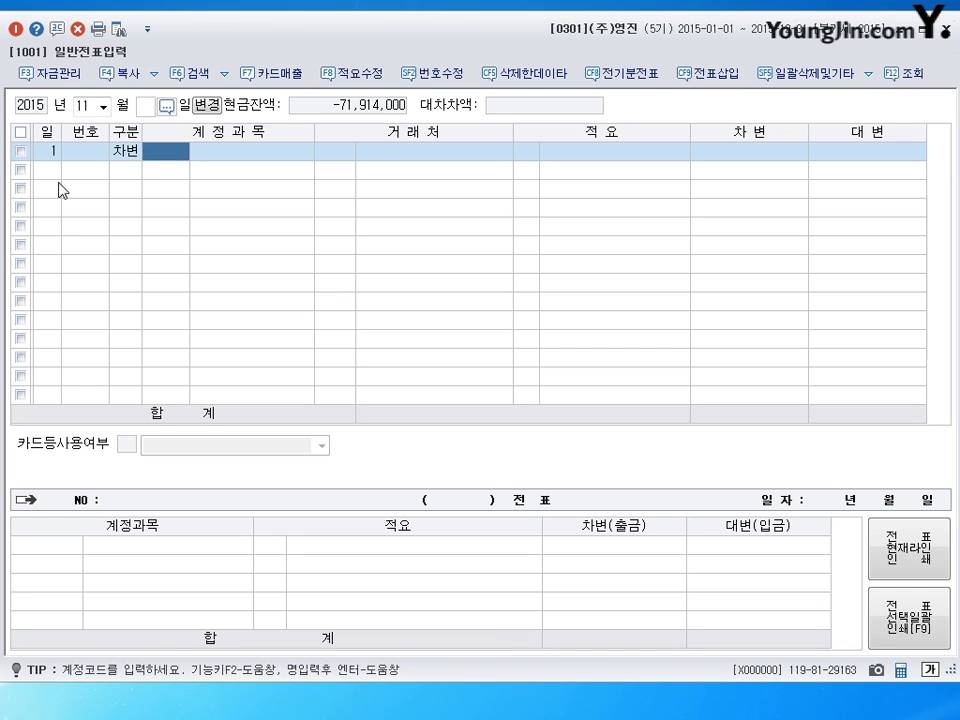
{"action": "type", "text": "맬"}
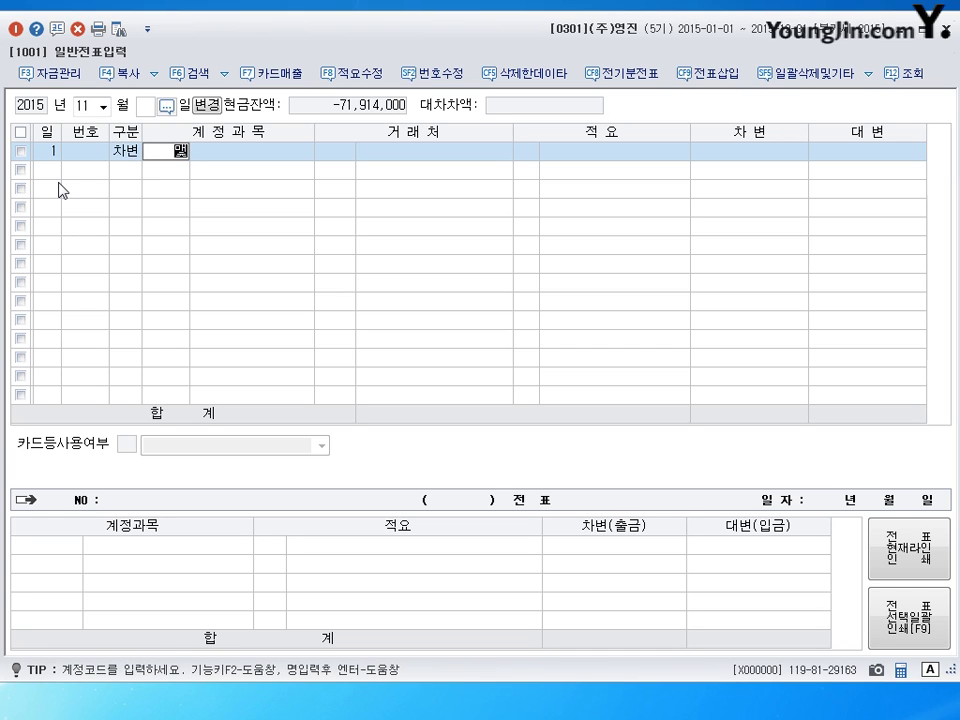
{"action": "type", "text": "출"}
{"action": "type", "text": "액"}
{"action": "key", "text": "Return"}
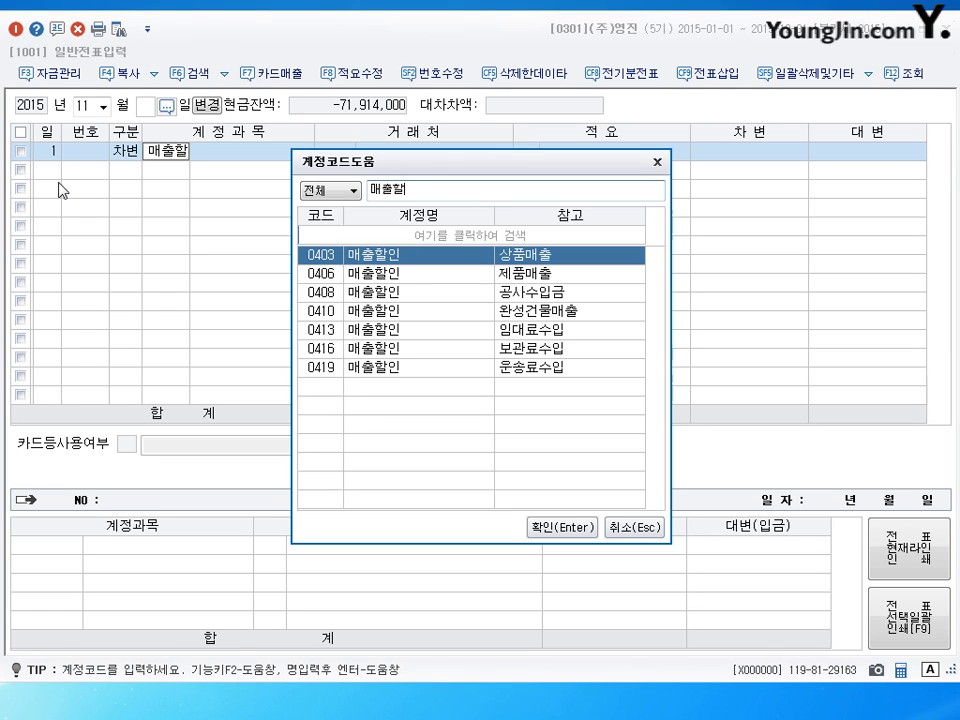
{"action": "left_click", "coordinate": [441, 288]}
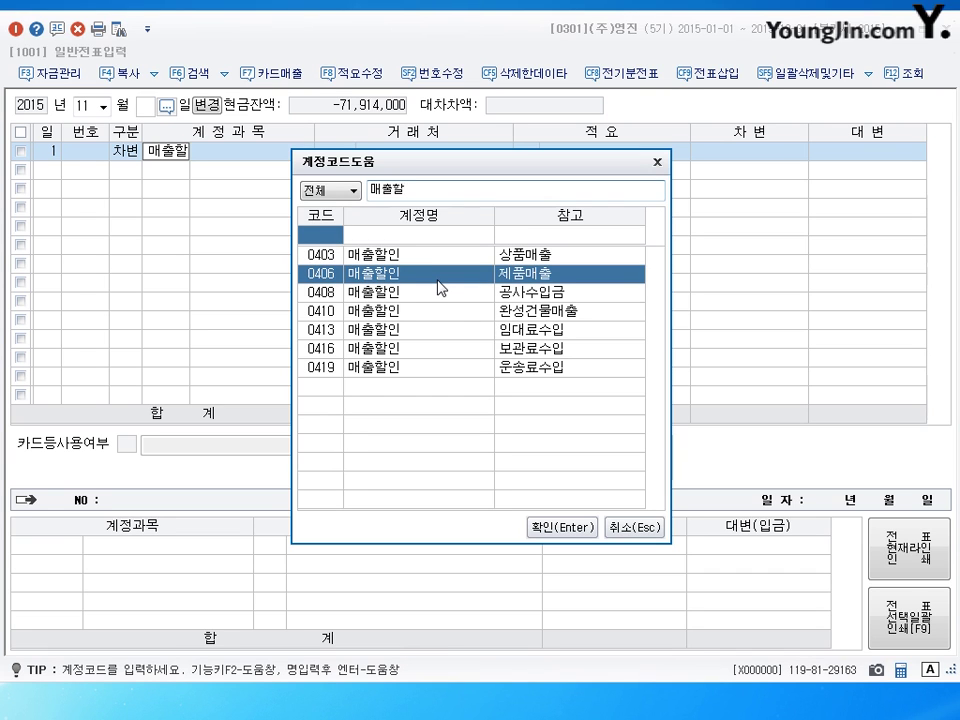
{"action": "key", "text": "Return"}
{"action": "key", "text": "Return"}
{"action": "key", "text": "Return"}
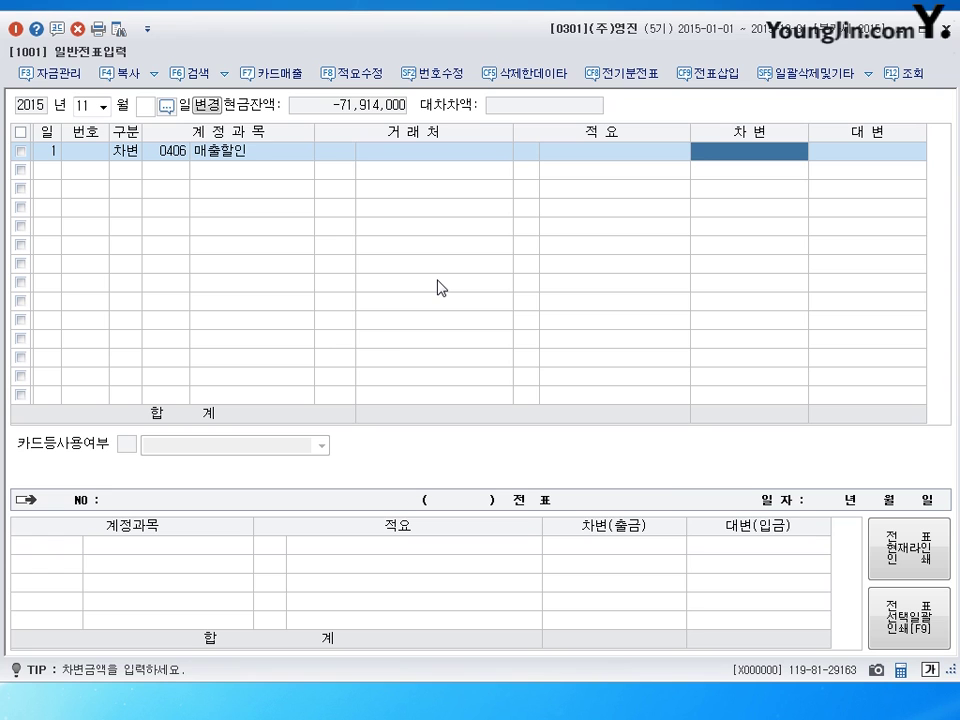
{"action": "type", "text": "600000"}
{"action": "key", "text": "Return"}
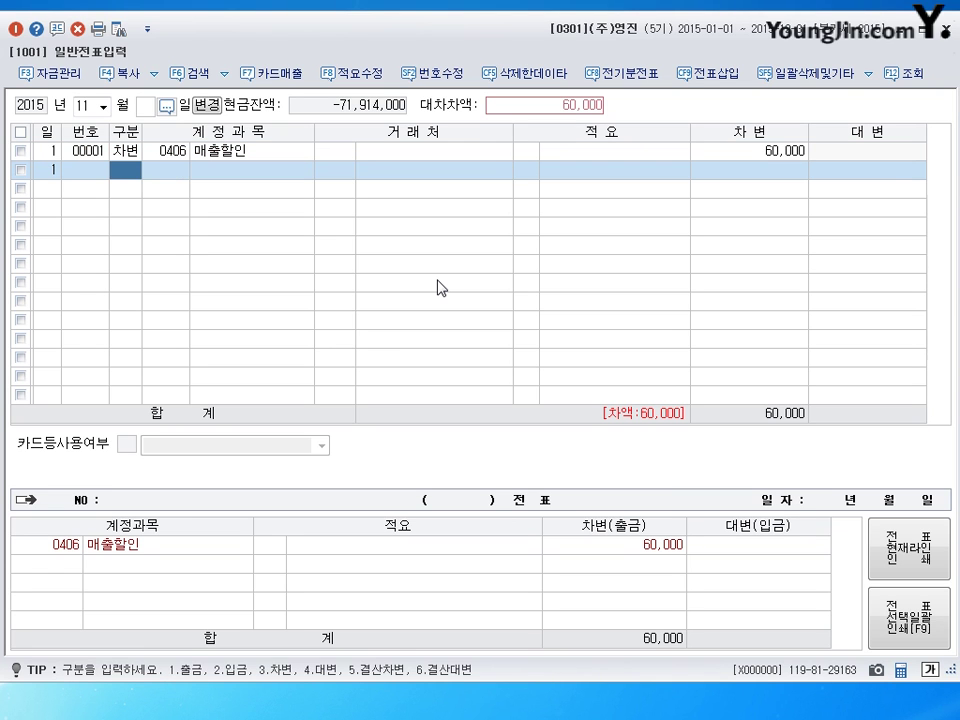
- Add a day 1 debit line (차변) for account 0101 현금 with an amount of 2,940,000
{"action": "type", "text": "3"}
{"action": "key", "text": "Return"}
{"action": "type", "text": "101"}
{"action": "key", "text": "Return"}
{"action": "key", "text": "Return"}
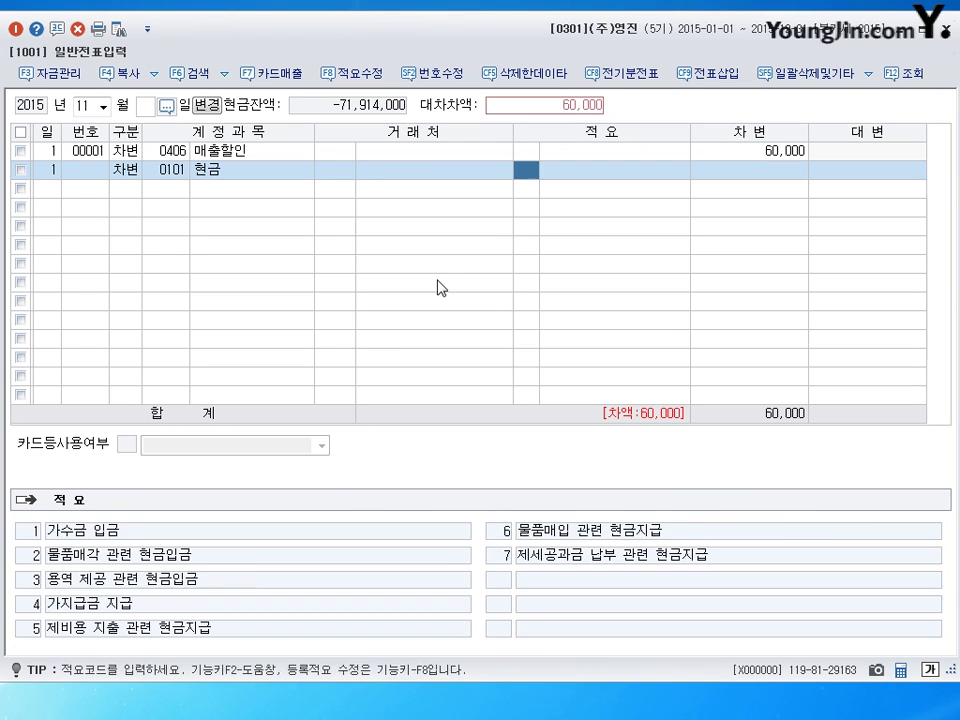
{"action": "key", "text": "Return"}
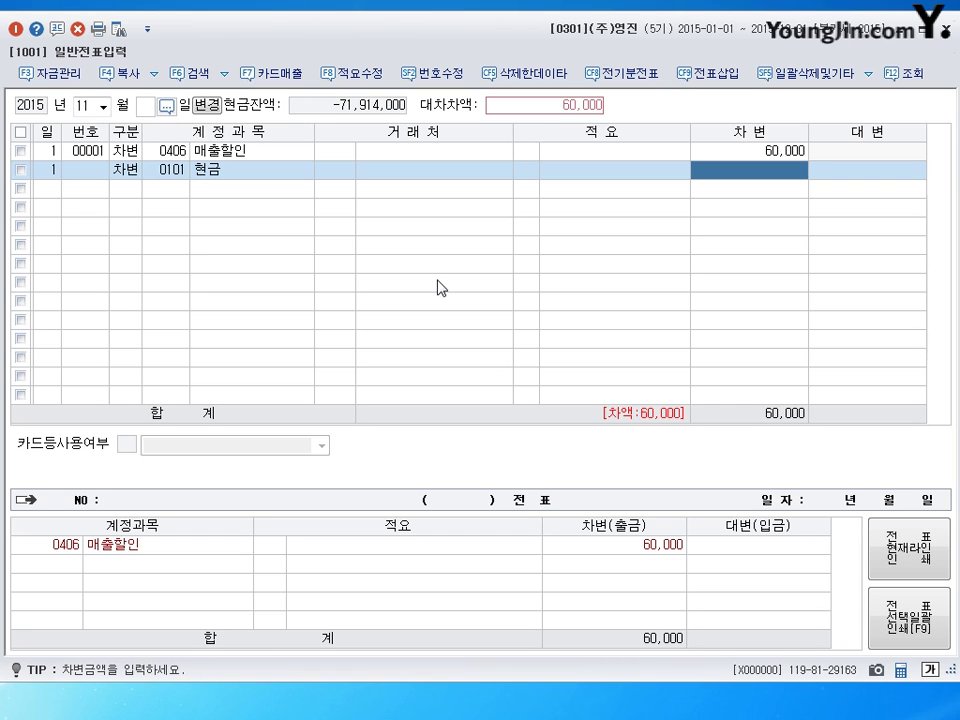
{"action": "type", "text": "2940000"}
{"action": "key", "text": "Return"}
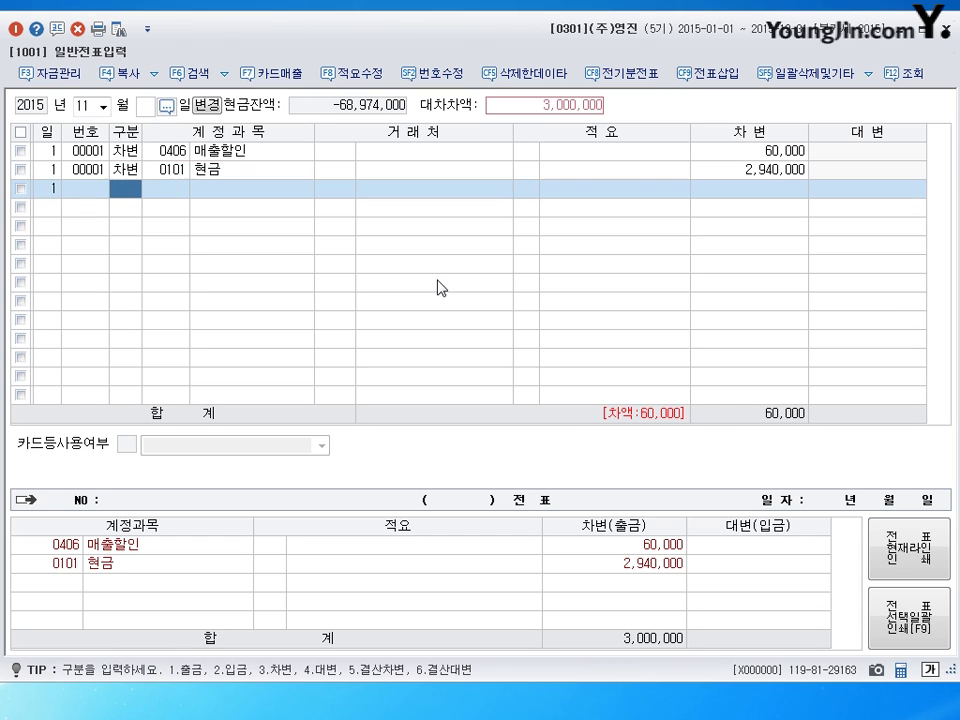
- Add a day 1 credit line (대변) for account 0108 외상매출금 of 3,000,000 with (주)인성상사 as the trading partner
{"action": "type", "text": "4"}
{"action": "key", "text": "Return"}
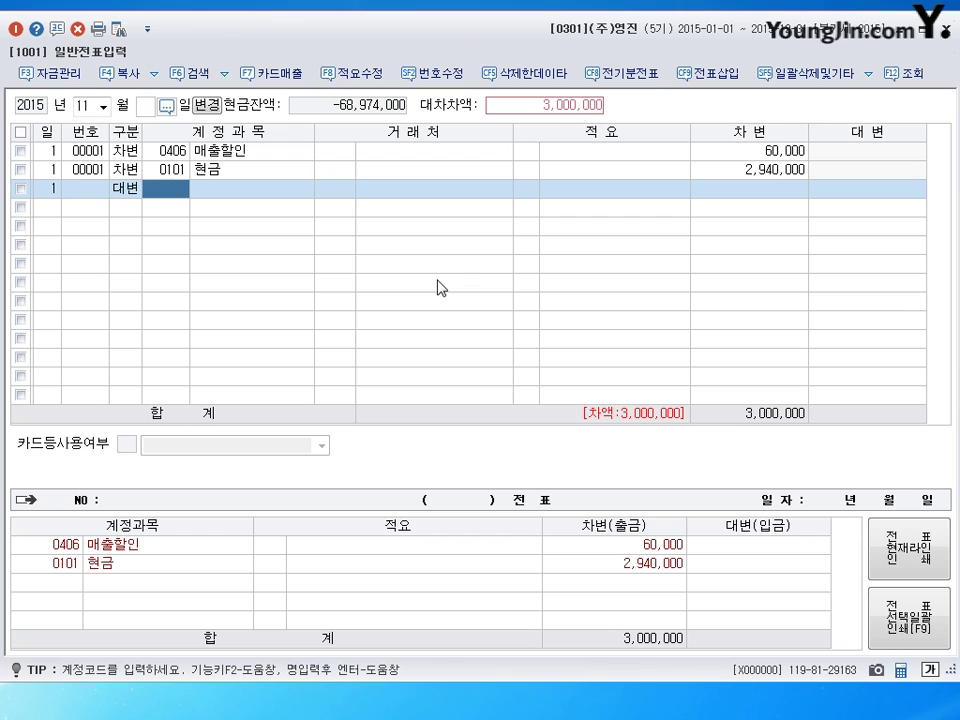
{"action": "type", "text": "108"}
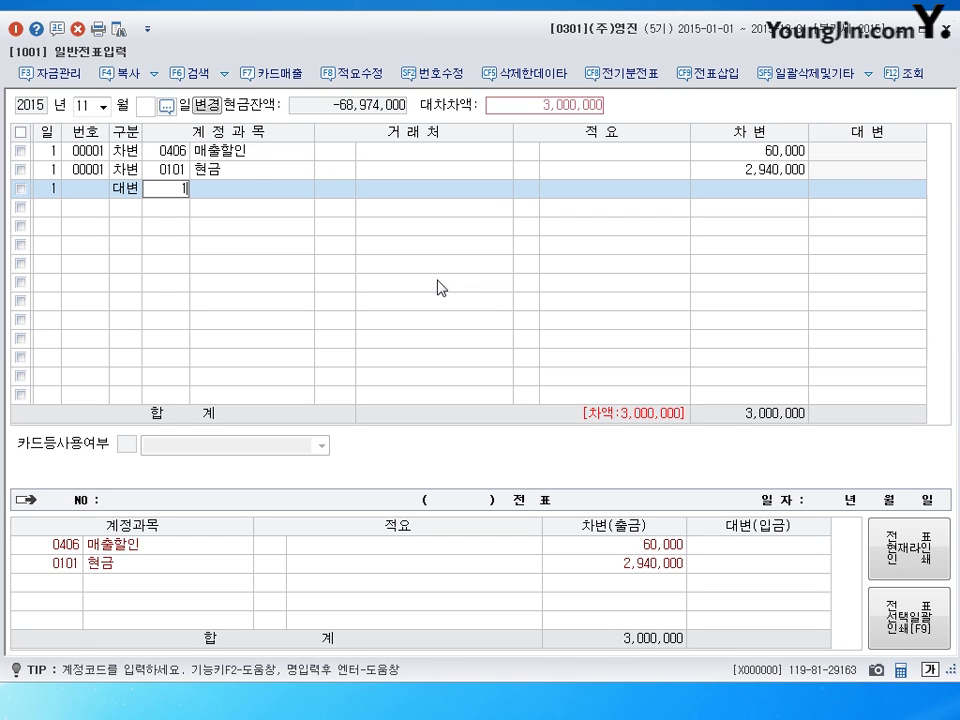
{"action": "key", "text": "Return"}
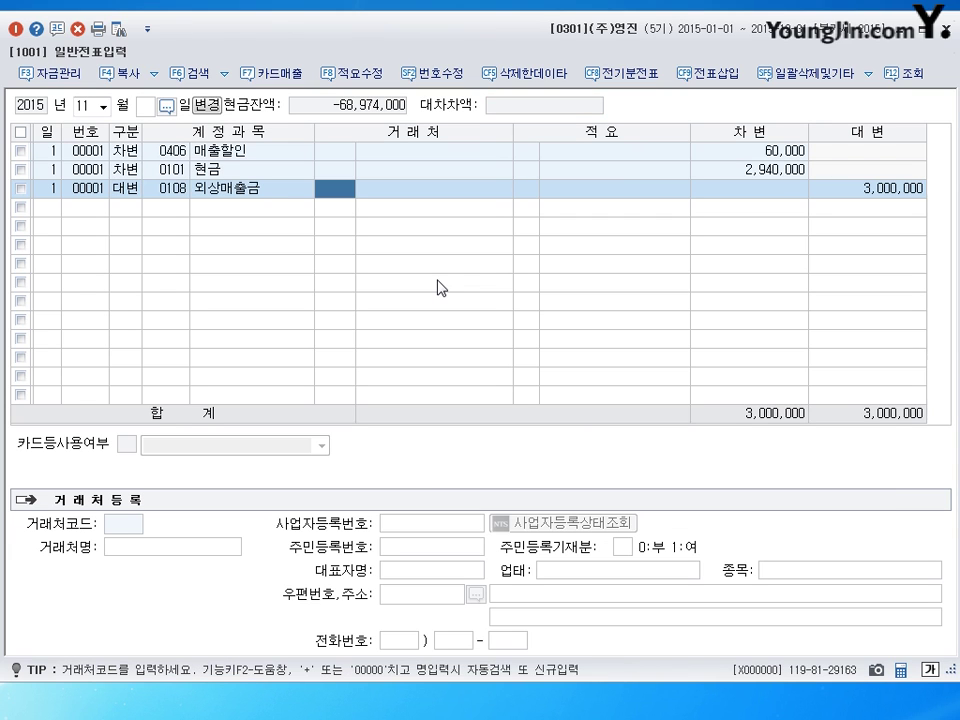
{"action": "type", "text": "입"}
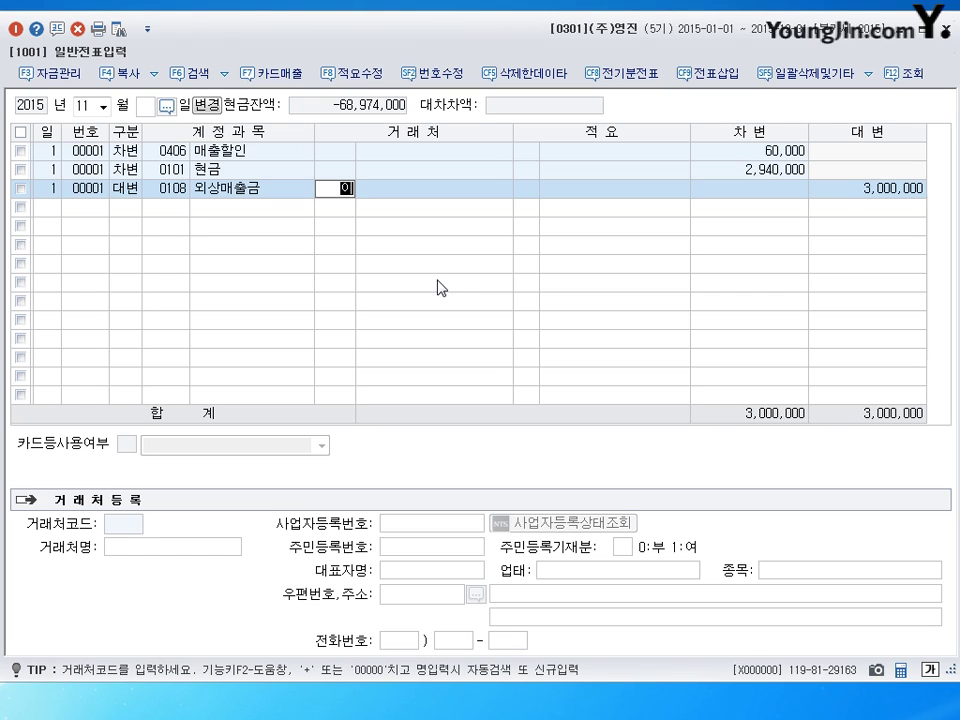
{"action": "type", "text": "ㄹ"}
{"action": "key", "text": "BackSpace"}
{"action": "type", "text": "인성"}
{"action": "key", "text": "Return"}
{"action": "key", "text": "Return"}
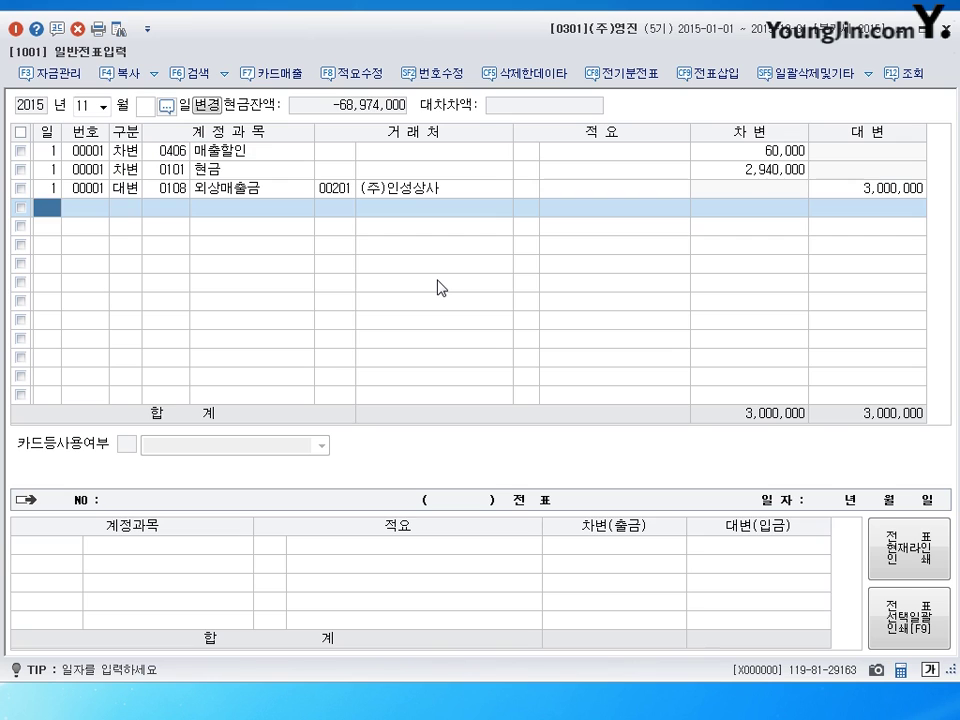
- Enter a day 2 debit line (차변) for account 0254 예수금 with an amount of 75,000
{"action": "type", "text": "2"}
{"action": "key", "text": "Return"}
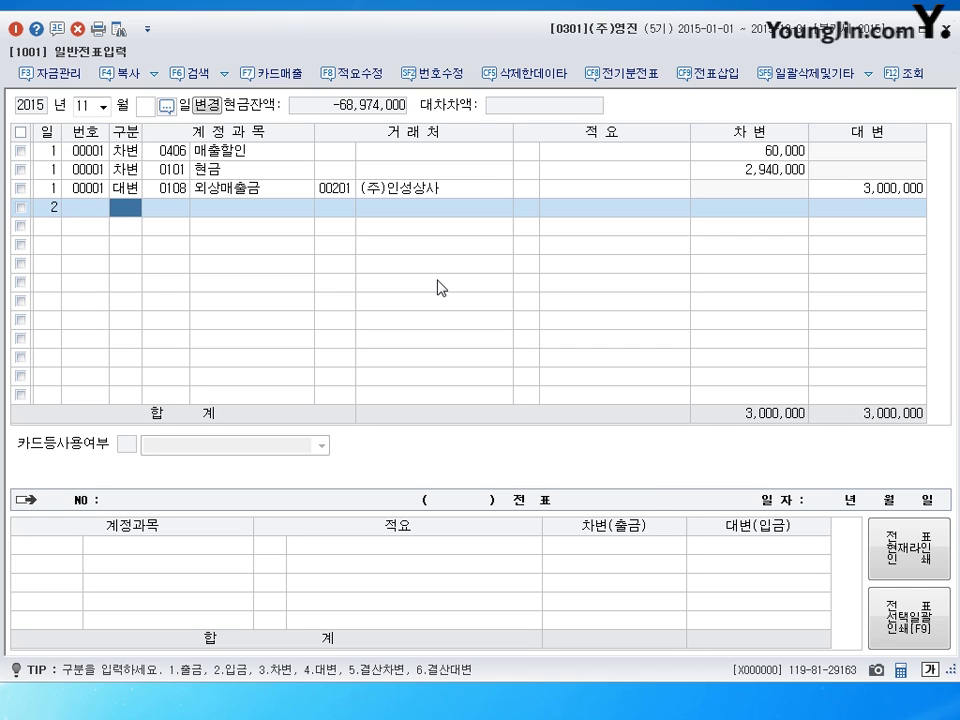
{"action": "type", "text": "32"}
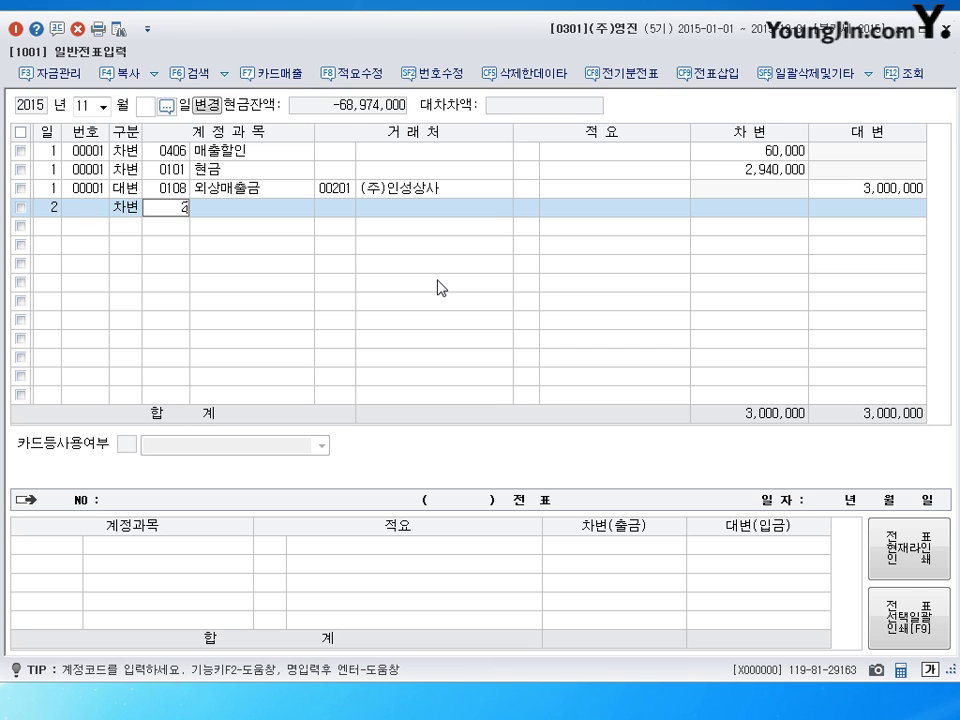
{"action": "type", "text": "51"}
{"action": "key", "text": "Return"}
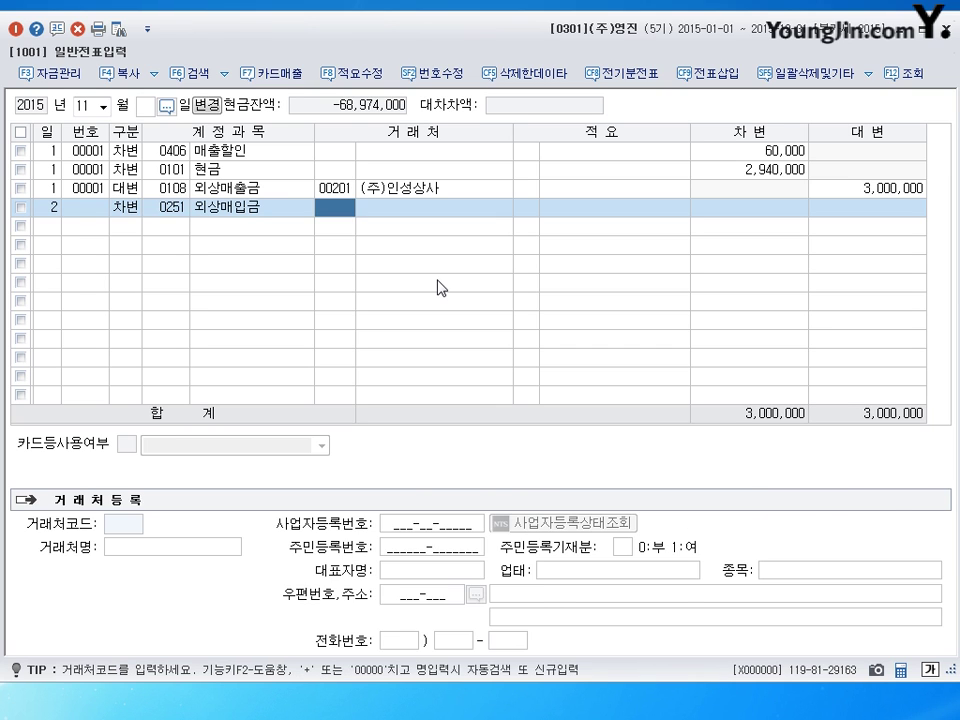
{"action": "key", "text": "Left"}
{"action": "type", "text": "254"}
{"action": "key", "text": "Return"}
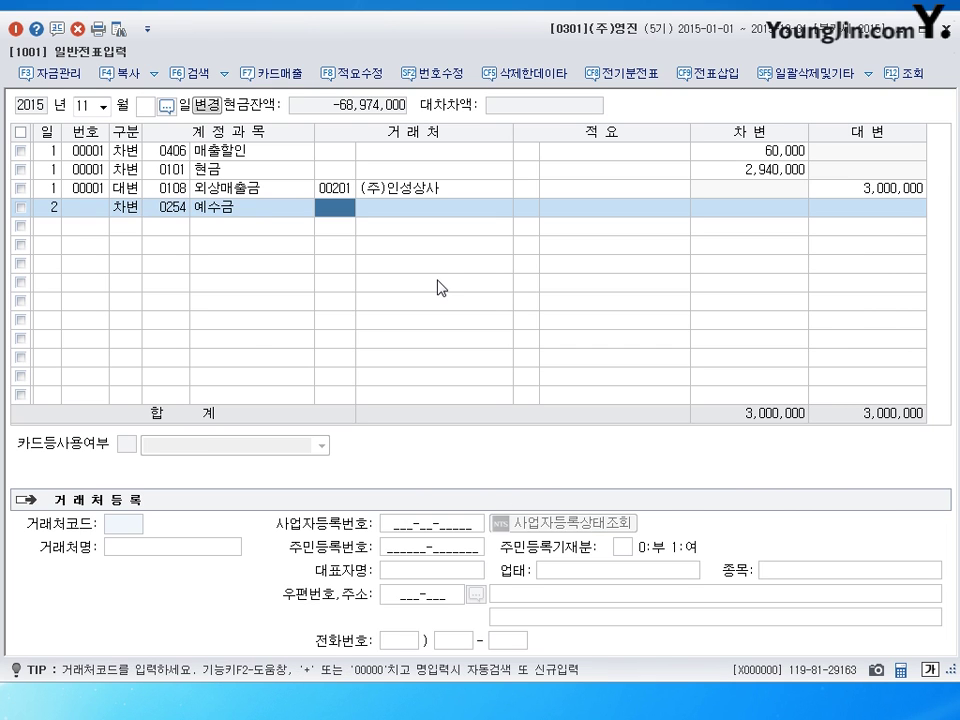
{"action": "key", "text": "Return"}
{"action": "key", "text": "Return"}
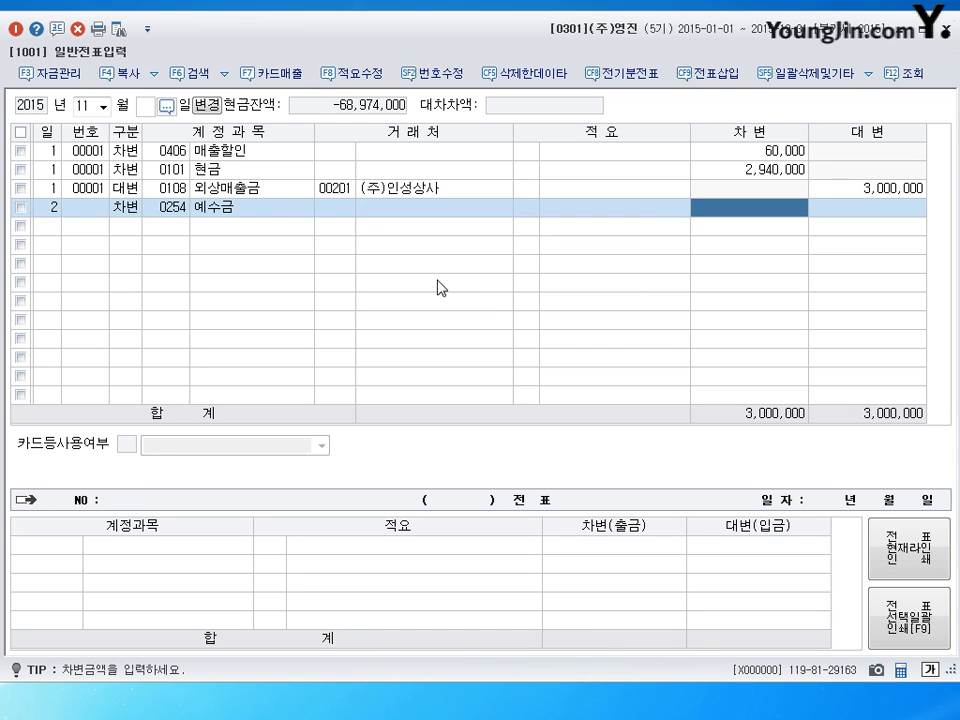
{"action": "type", "text": "750000"}
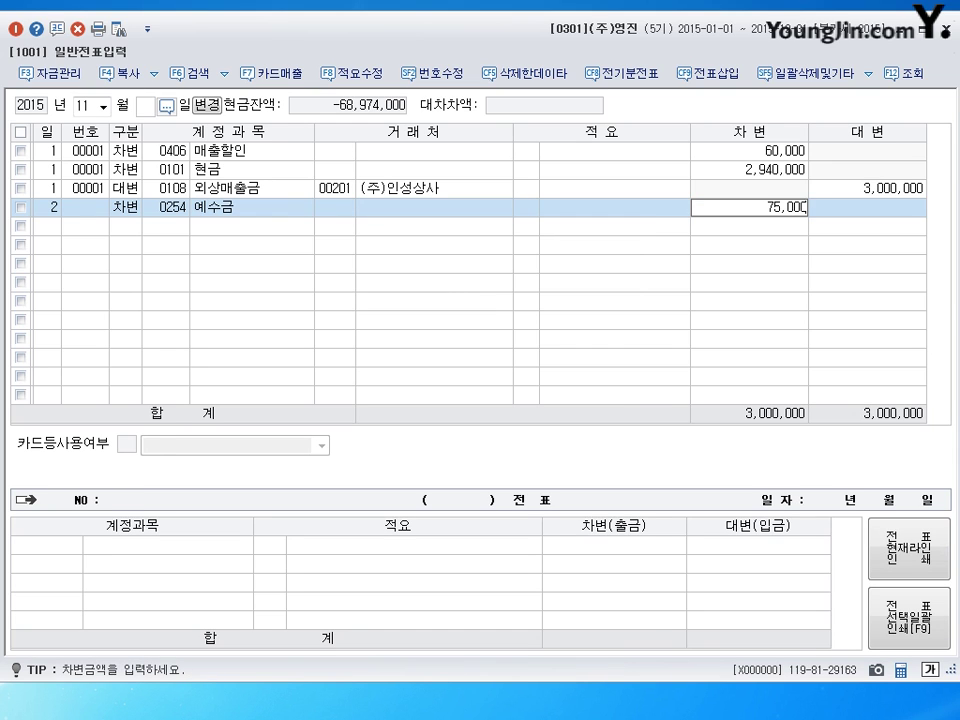
{"action": "key", "text": "Return"}
- Add a day 2 debit line (차변) for account 0811 복리후생비 with an amount of 25,000
{"action": "type", "text": "2"}
{"action": "key", "text": "Return"}
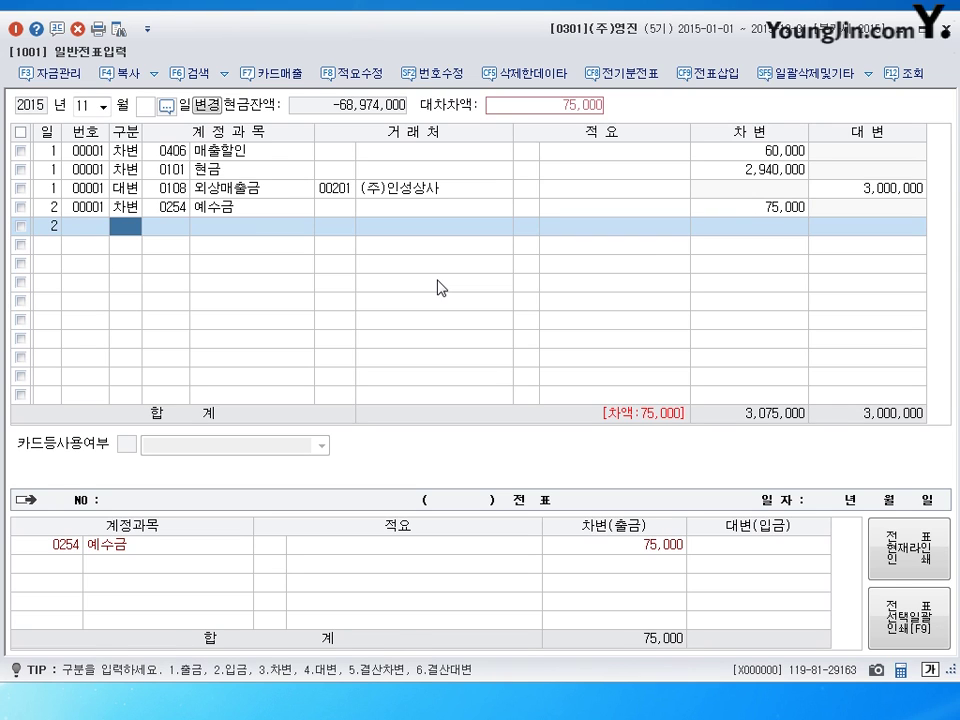
{"action": "key", "text": "3"}
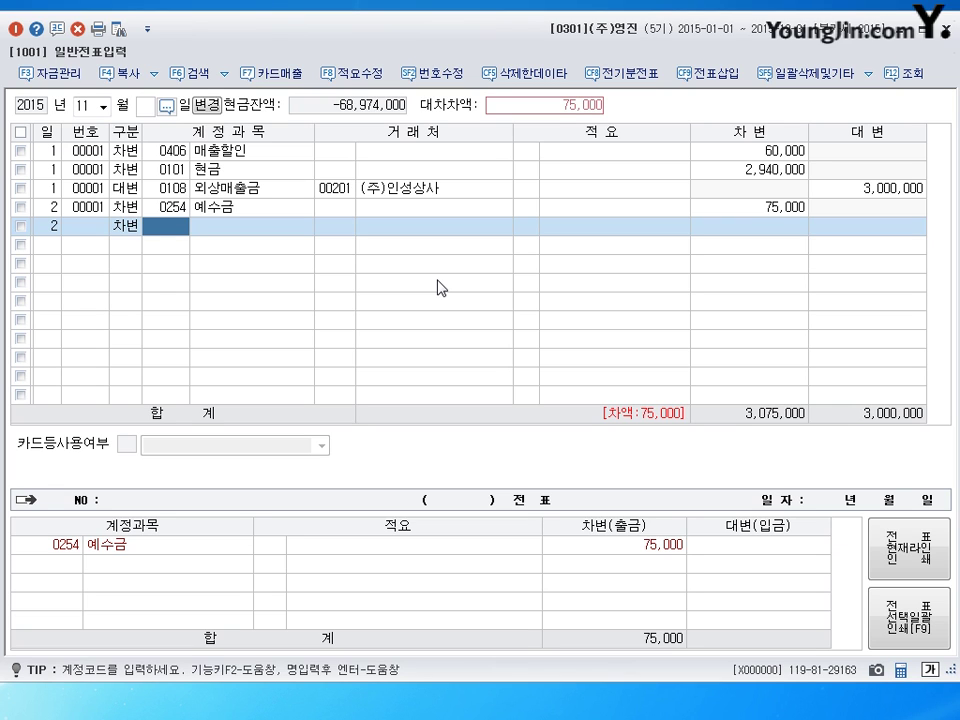
{"action": "type", "text": "0811"}
{"action": "key", "text": "Return"}
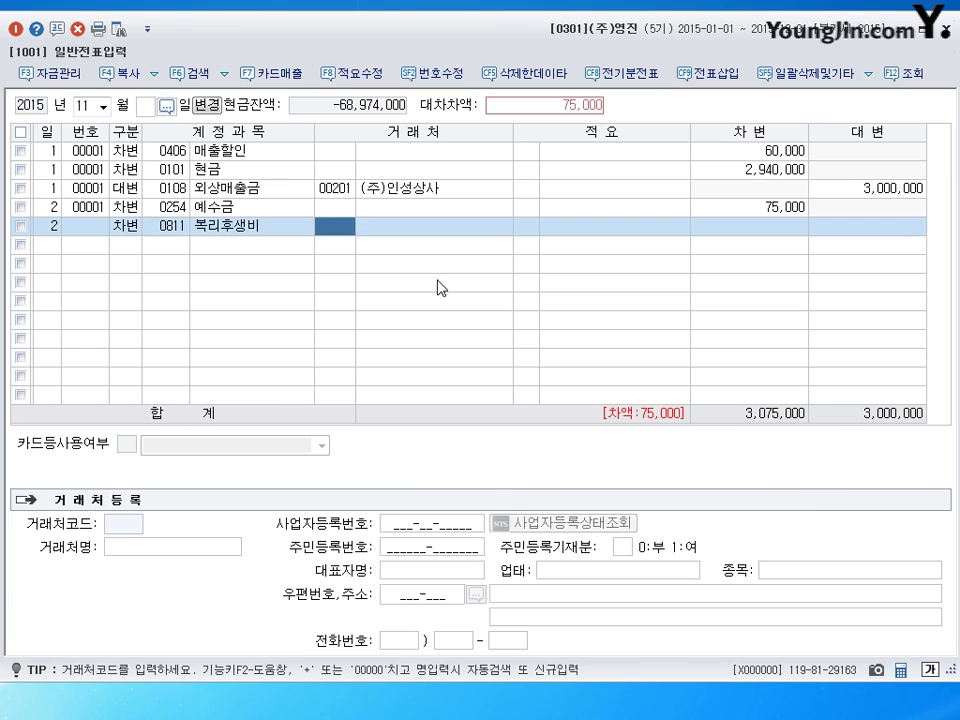
{"action": "key", "text": "Return"}
{"action": "key", "text": "Return"}
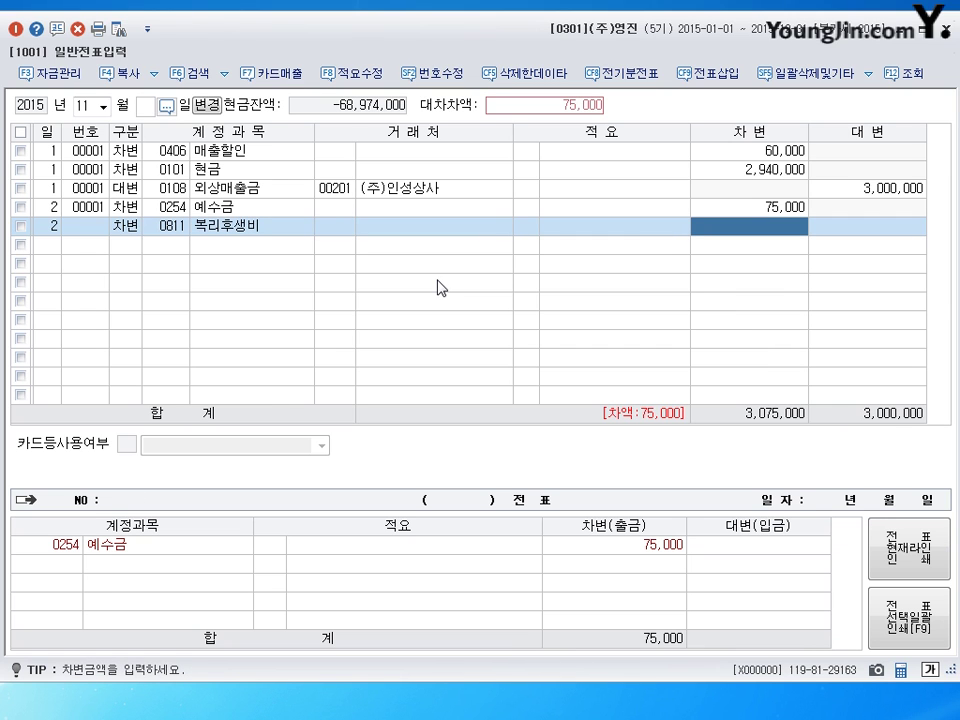
{"action": "type", "text": "250000"}
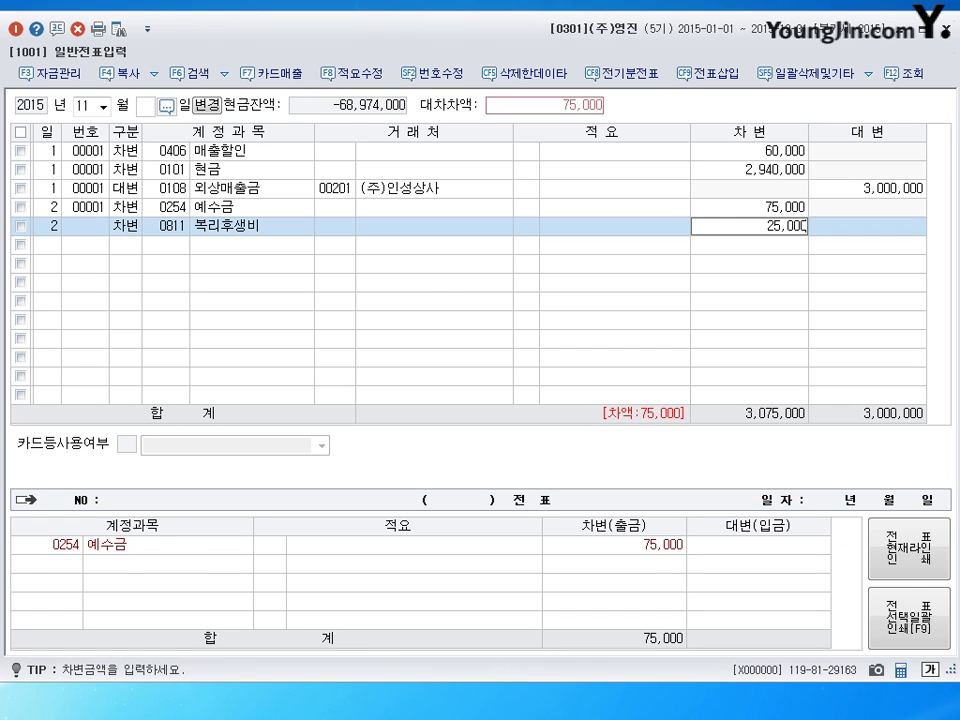
{"action": "key", "text": "Return"}
- Add a day 2 debit line (차변) for account 0511 복리후생비 with an amount of 50,000
{"action": "type", "text": "30511"}
{"action": "key", "text": "Return"}
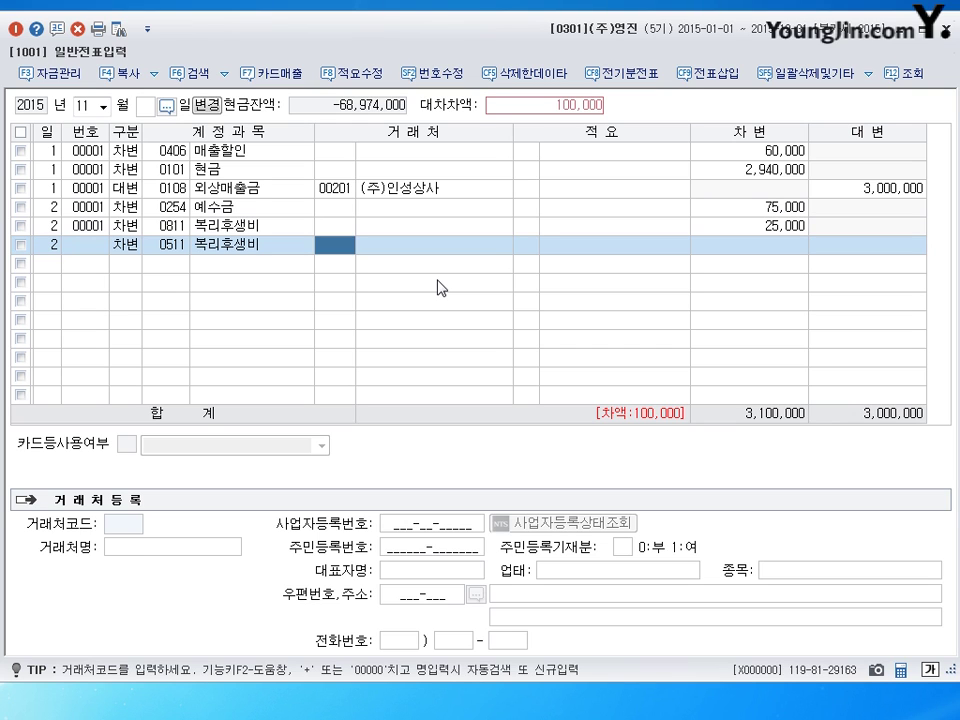
{"action": "key", "text": "Return"}
{"action": "key", "text": "Return"}
{"action": "type", "text": "50"}
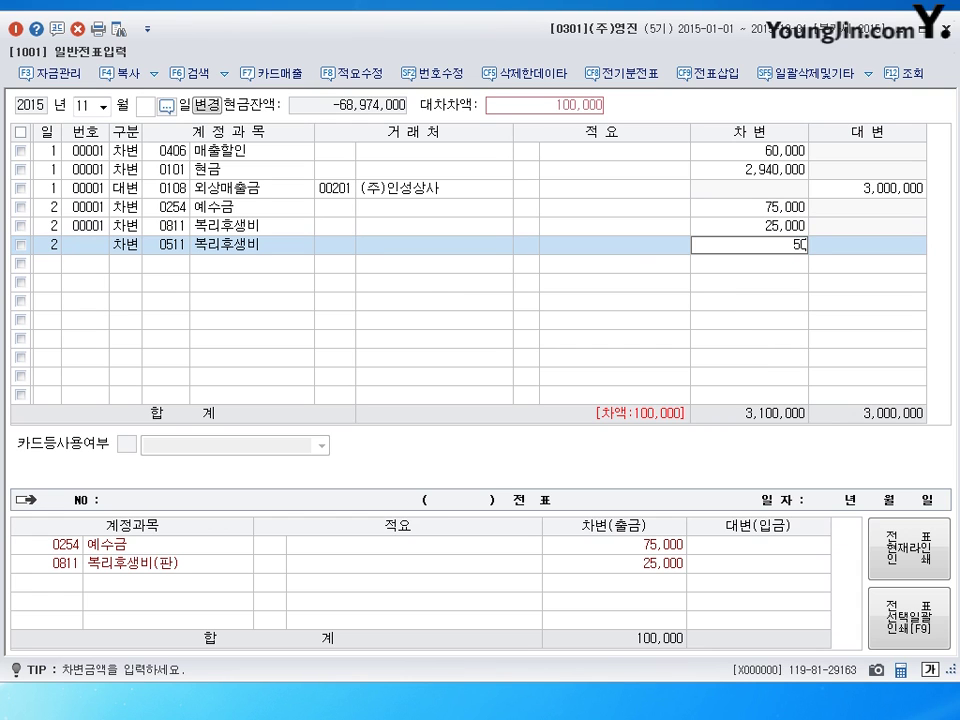
{"action": "type", "text": ",000"}
{"action": "key", "text": "Return"}
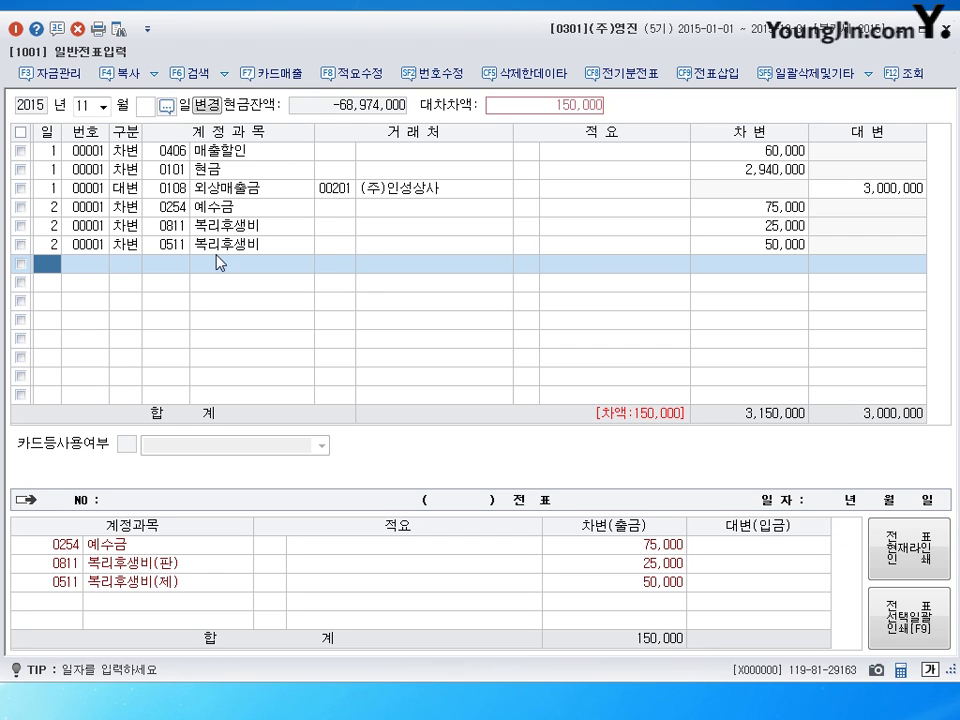
- Compare the account codes of the two day 2 복리후생비 debit lines
{"action": "left_click", "coordinate": [172, 228]}
{"action": "key", "text": "Return"}
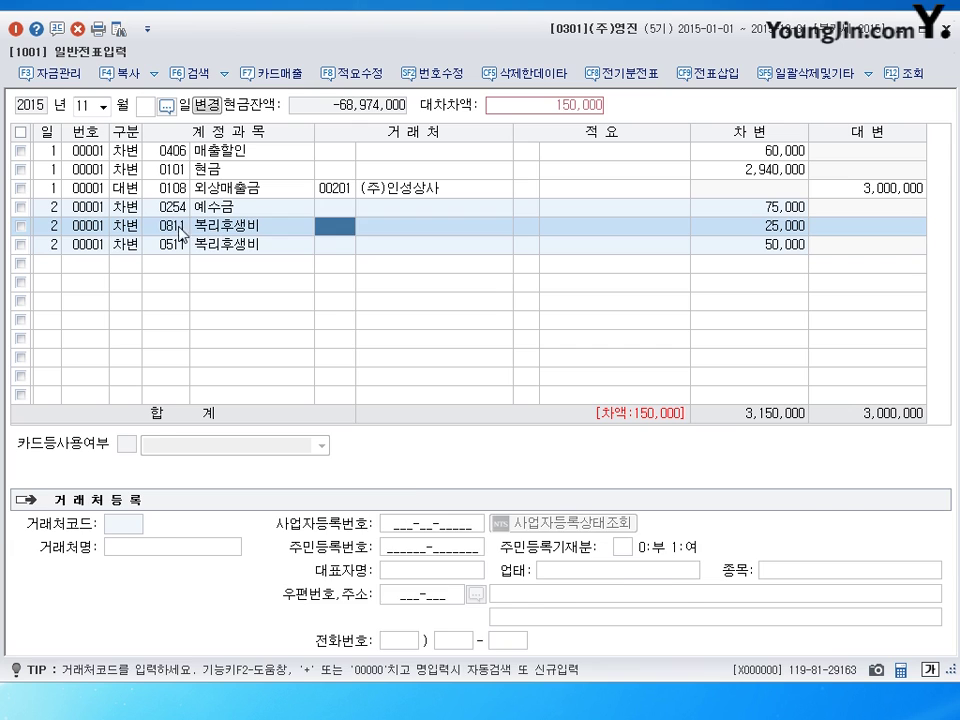
{"action": "left_click", "coordinate": [178, 231]}
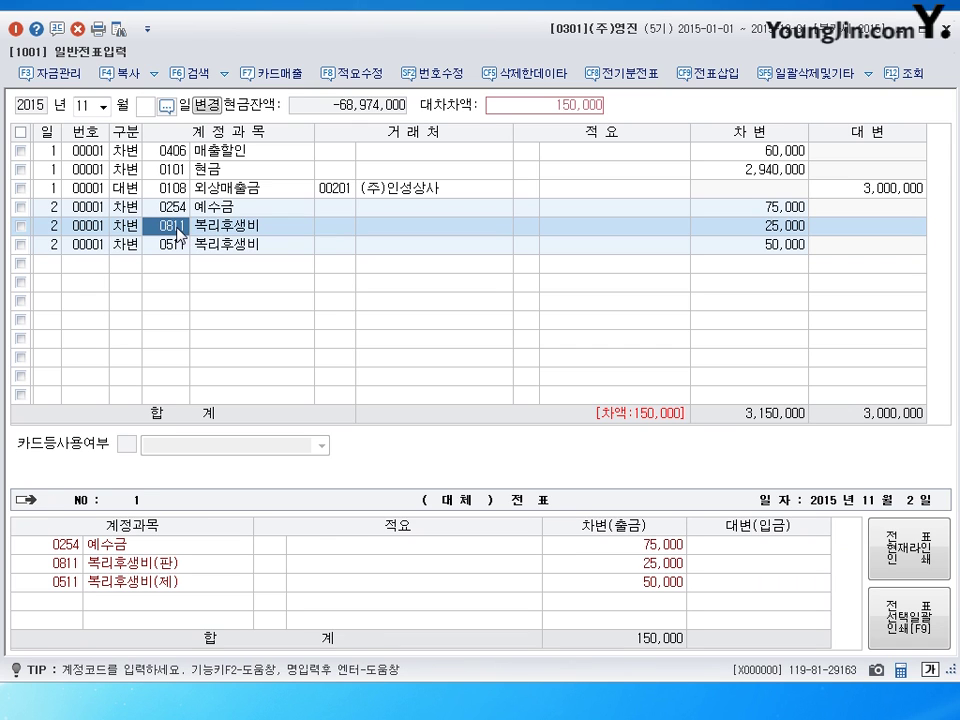
{"action": "key", "text": "Return"}
{"action": "left_click", "coordinate": [177, 243]}
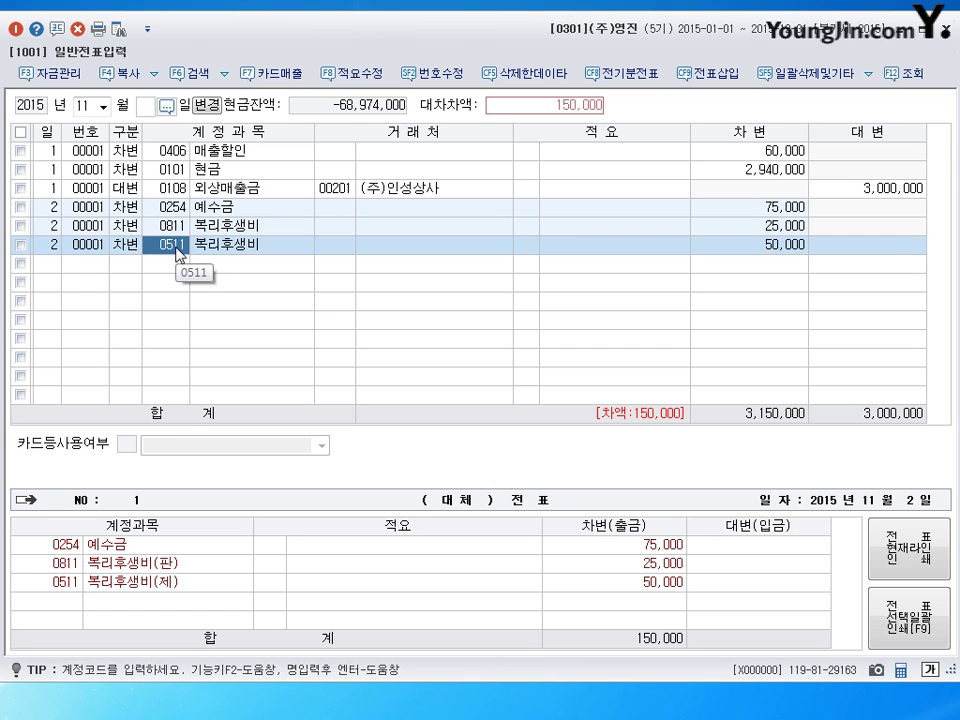
{"action": "key", "text": "Up"}
{"action": "left_click", "coordinate": [176, 251]}
- Add a day 2 credit line (대변) for account 0101 현금 with an amount of 150,000
{"action": "left_click", "coordinate": [135, 264]}
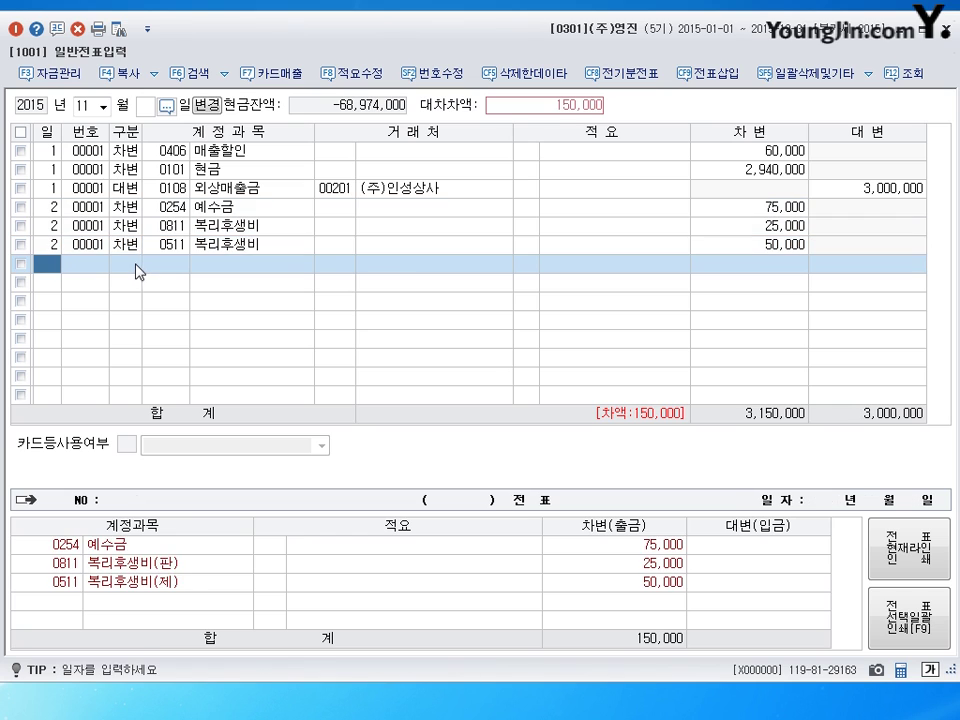
{"action": "key", "text": "Return"}
{"action": "type", "text": "4"}
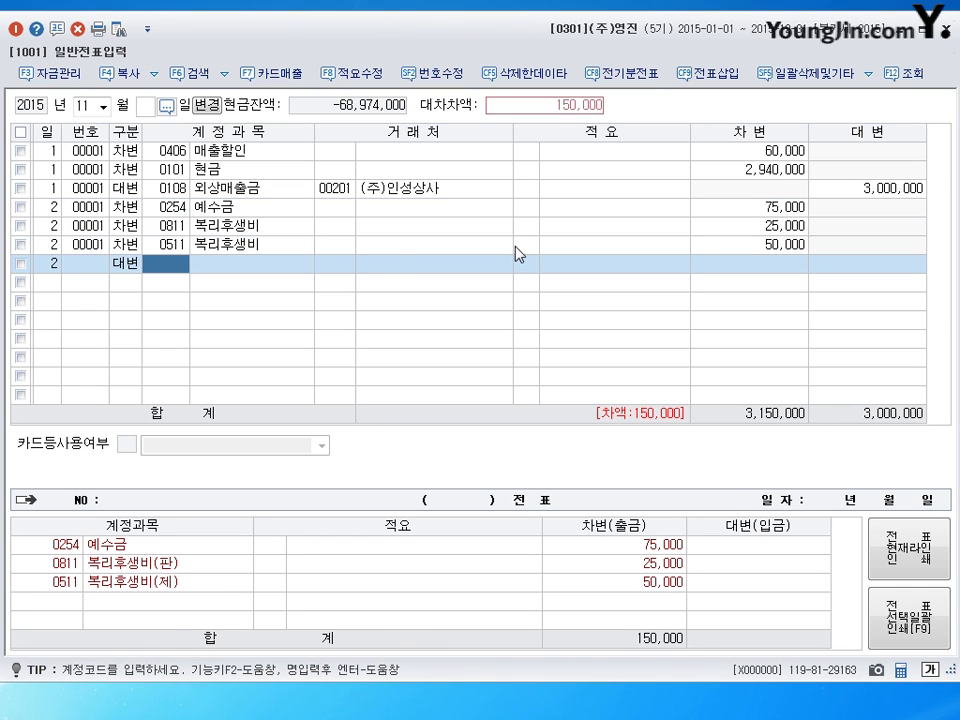
{"action": "type", "text": "101"}
{"action": "key", "text": "Return"}
{"action": "key", "text": "Return"}
{"action": "key", "text": "Return"}
{"action": "key", "text": "Return"}
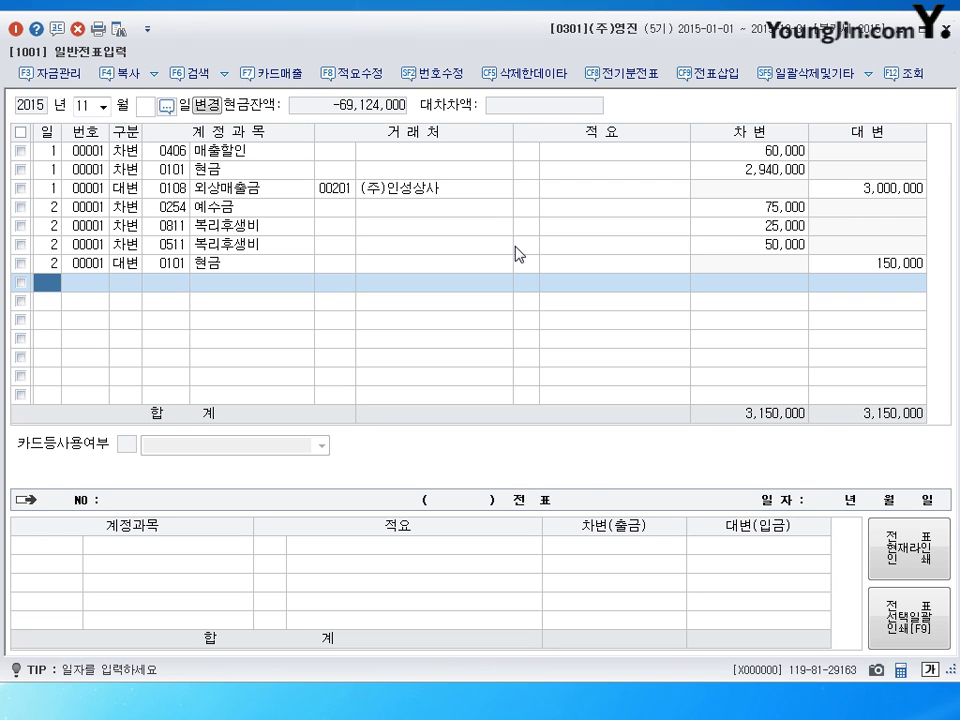
- Add a day 3 debit line (차변) for account 0511 복리후생비 with an amount of 550,000
{"action": "type", "text": "3"}
{"action": "key", "text": "Return"}
{"action": "type", "text": "3"}
{"action": "key", "text": "Return"}
{"action": "type", "text": "511"}
{"action": "key", "text": "Return"}
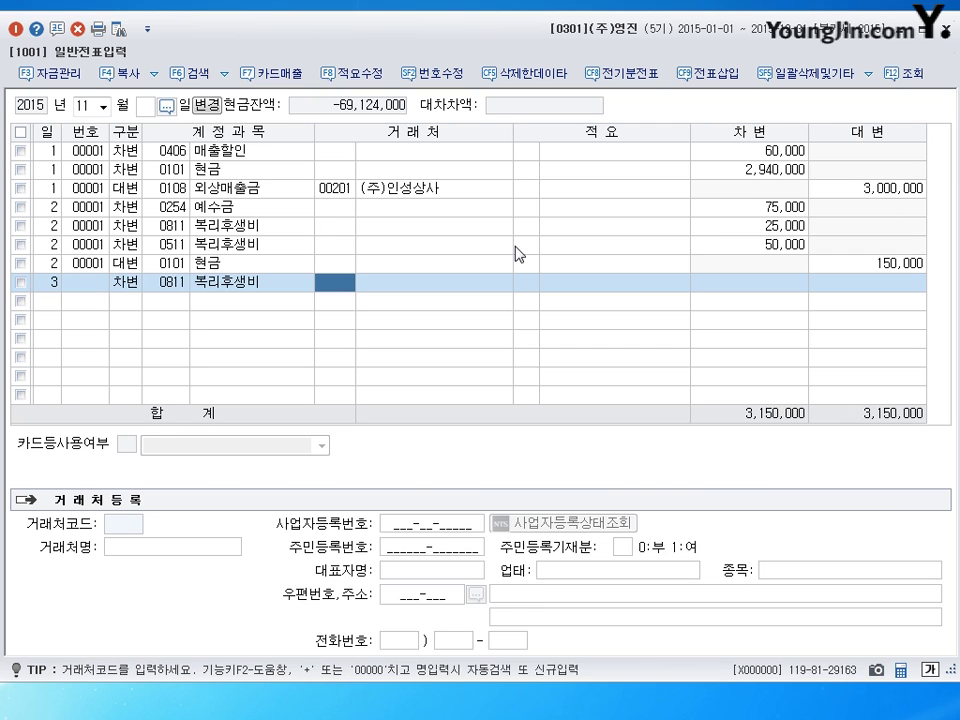
{"action": "key", "text": "shift+Tab"}
{"action": "type", "text": "0511"}
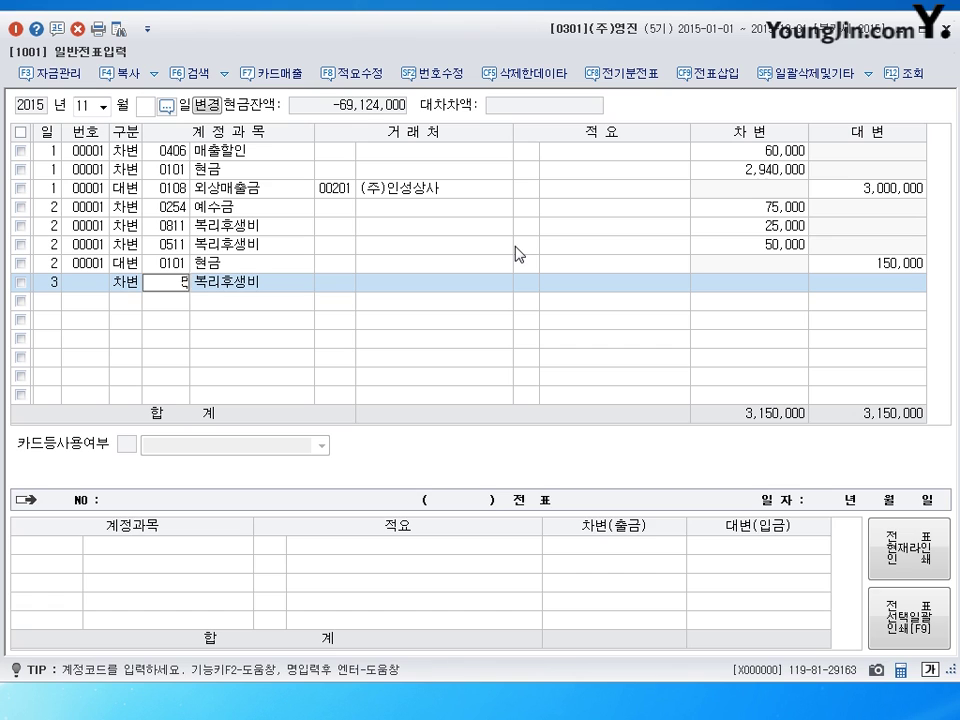
{"action": "key", "text": "Return"}
{"action": "key", "text": "Return"}
{"action": "key", "text": "Return"}
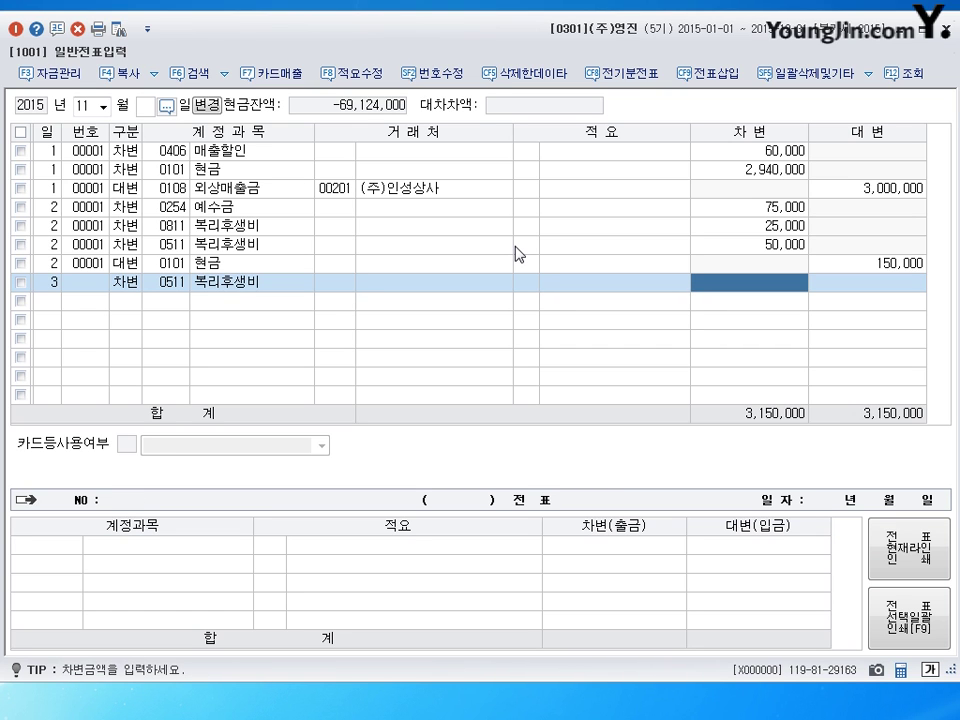
{"action": "type", "text": "550000"}
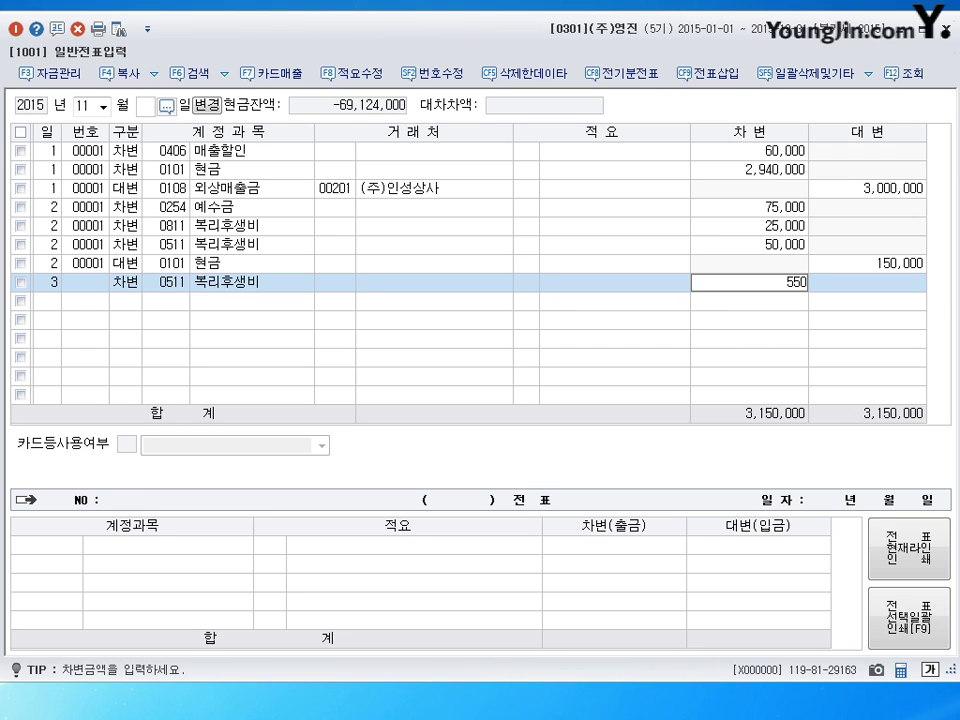
{"action": "key", "text": "Return"}
- Add a day 3 credit line (대변) for account 0103 보통예금 with an amount of 550,000
{"action": "type", "text": "4103"}
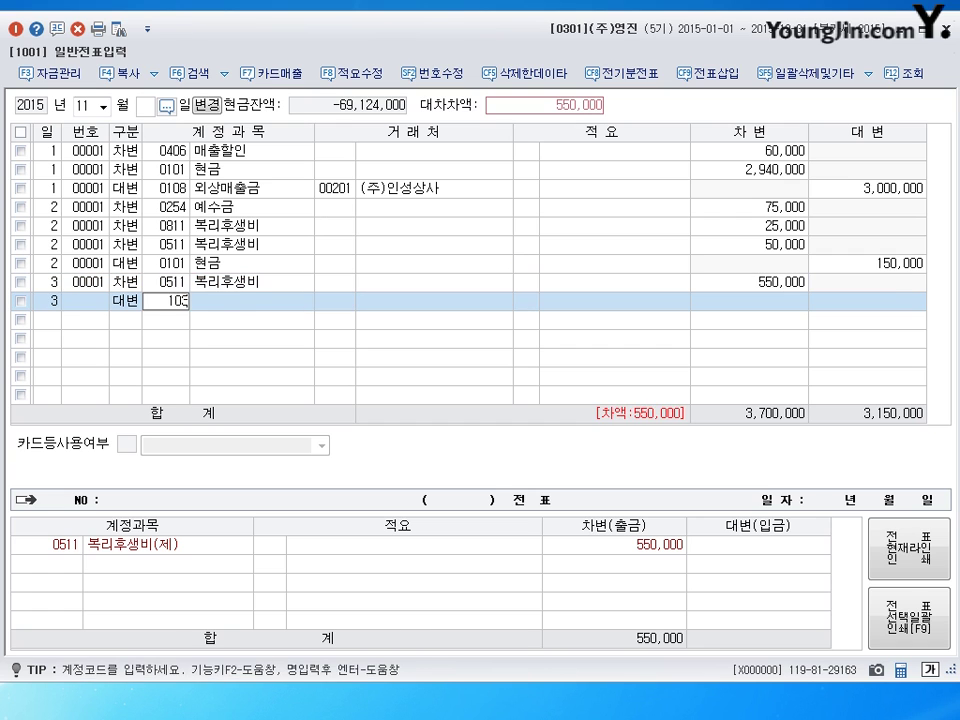
{"action": "key", "text": "Return"}
{"action": "key", "text": "Return"}
{"action": "key", "text": "Return"}
{"action": "key", "text": "Return"}
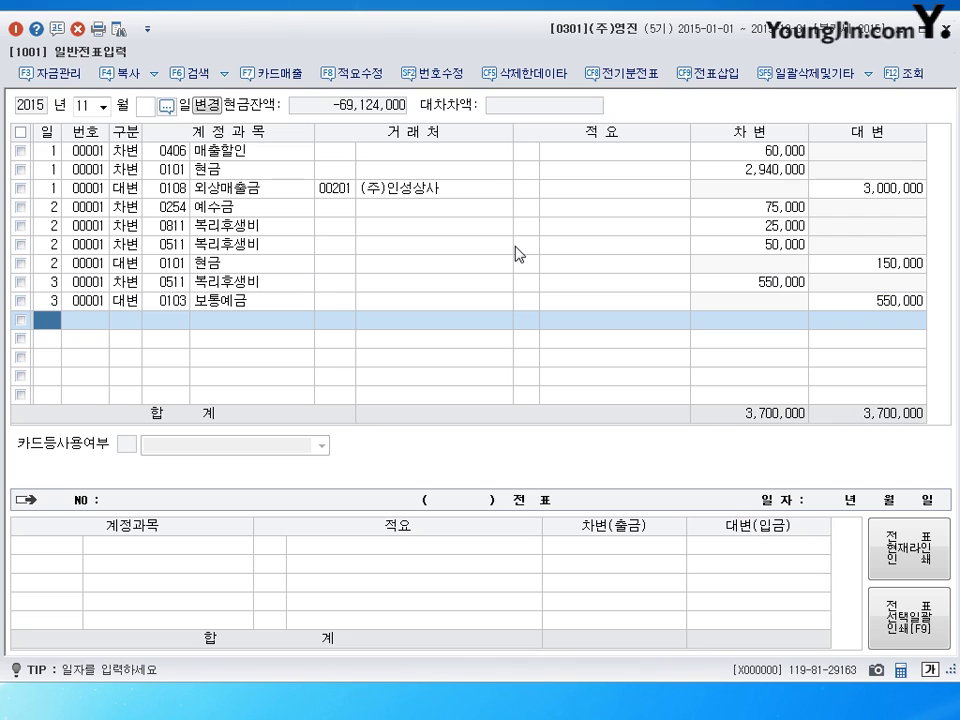
- Add a day 4 debit line (차변) for account 0812 여비교통비 with an amount of 1,800,000
{"action": "type", "text": "4"}
{"action": "key", "text": "Return"}
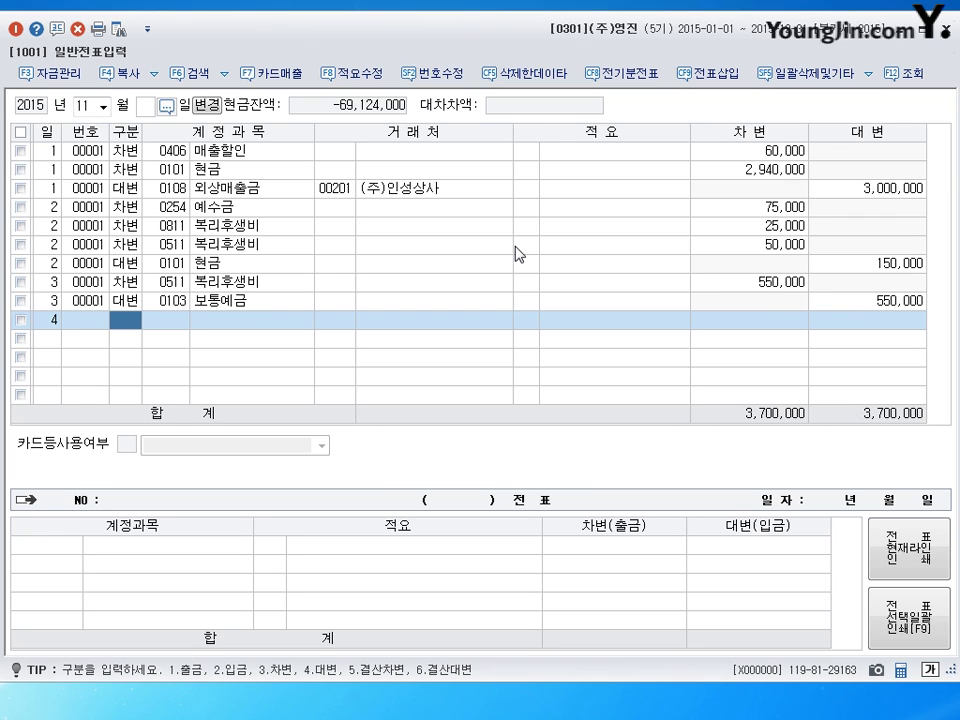
{"action": "type", "text": "3"}
{"action": "key", "text": "Return"}
{"action": "type", "text": "812"}
{"action": "key", "text": "Return"}
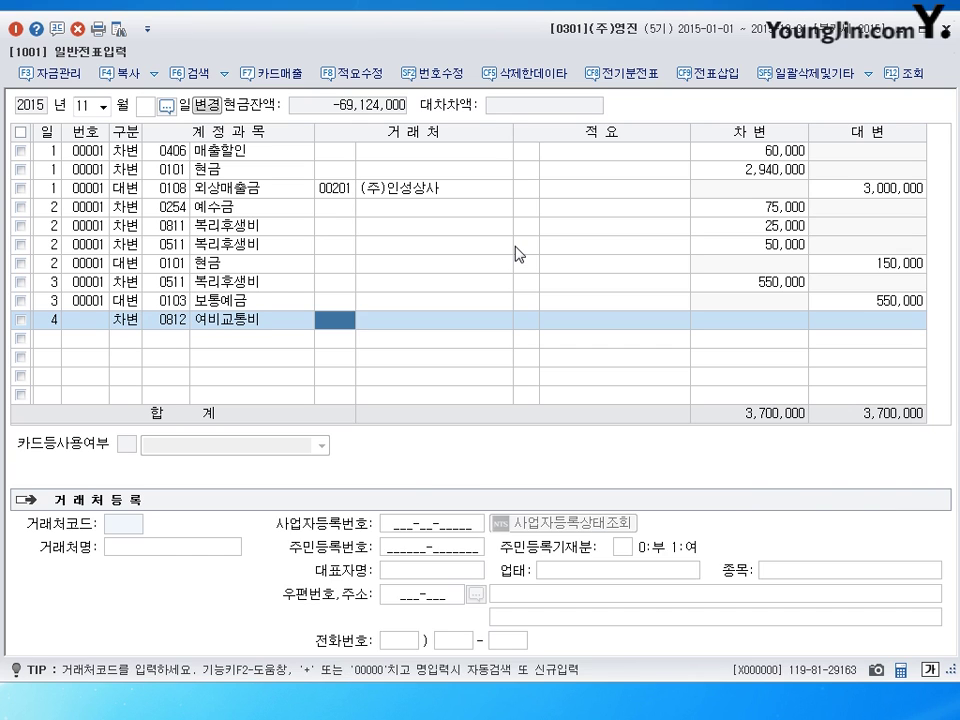
{"action": "key", "text": "Return"}
{"action": "key", "text": "Return"}
{"action": "key", "text": "Return"}
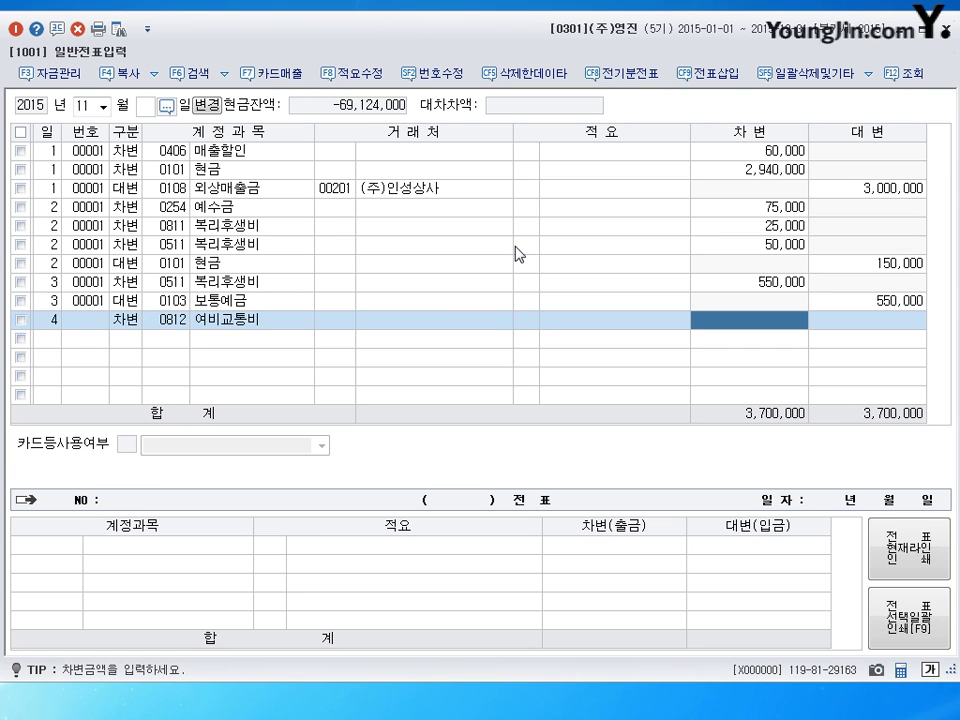
{"action": "type", "text": "18000009"}
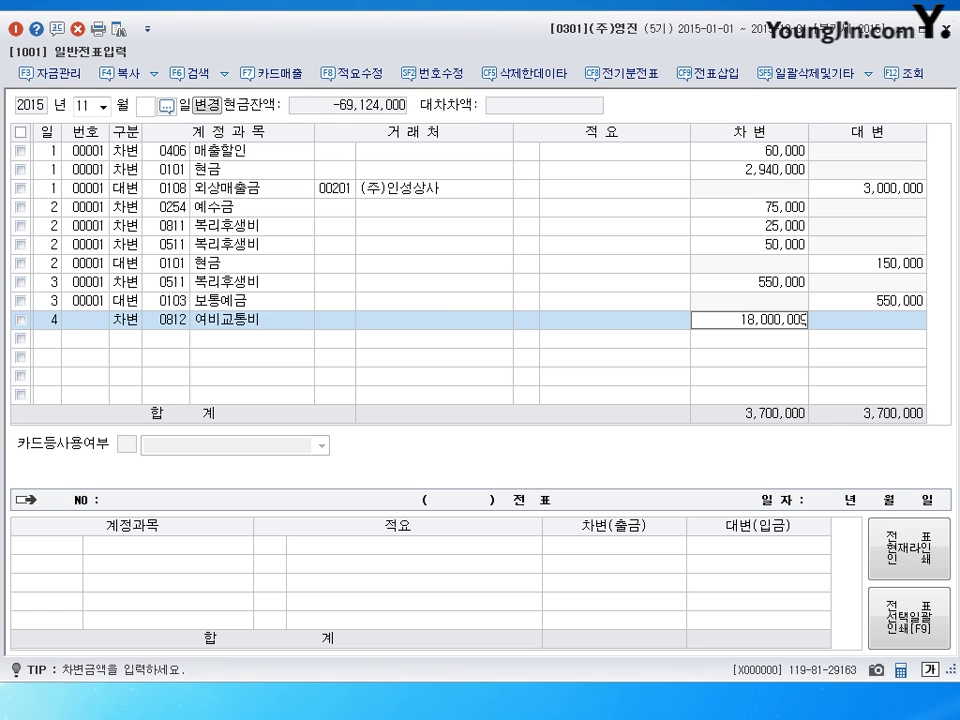
{"action": "key", "text": "BackSpace"}
{"action": "key", "text": "Return"}
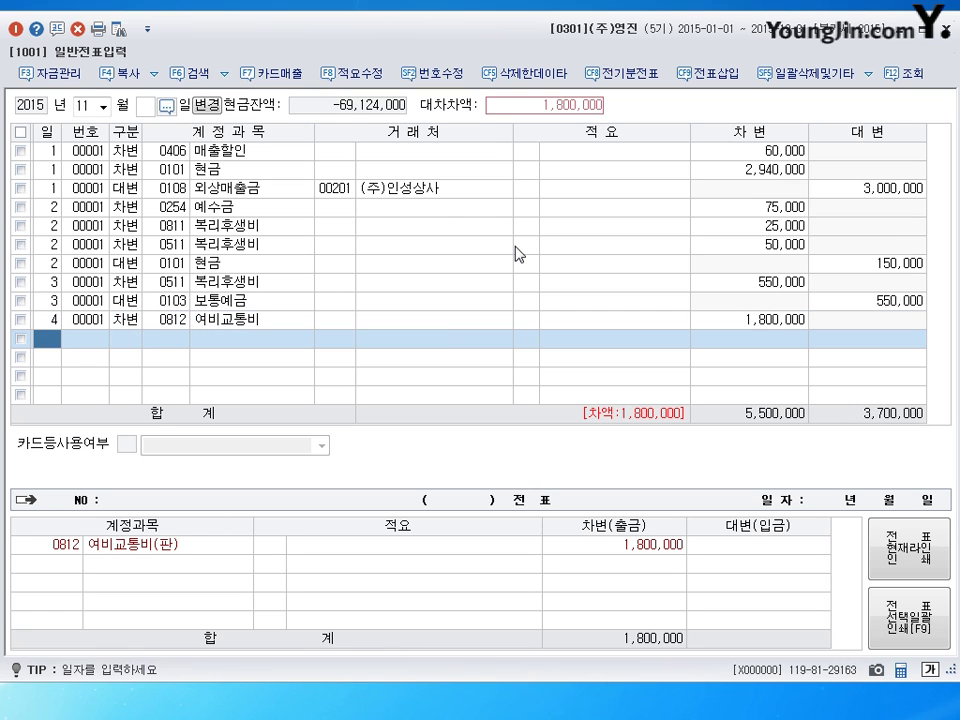
- Add a day 4 credit line (대변) for account 0253 미지급금 with 국민카드 as the 거래처 and an amount of 1,800,000
{"action": "key", "text": "Return"}
{"action": "type", "text": "4"}
{"action": "key", "text": "Return"}
{"action": "type", "text": "253"}
{"action": "key", "text": "Return"}
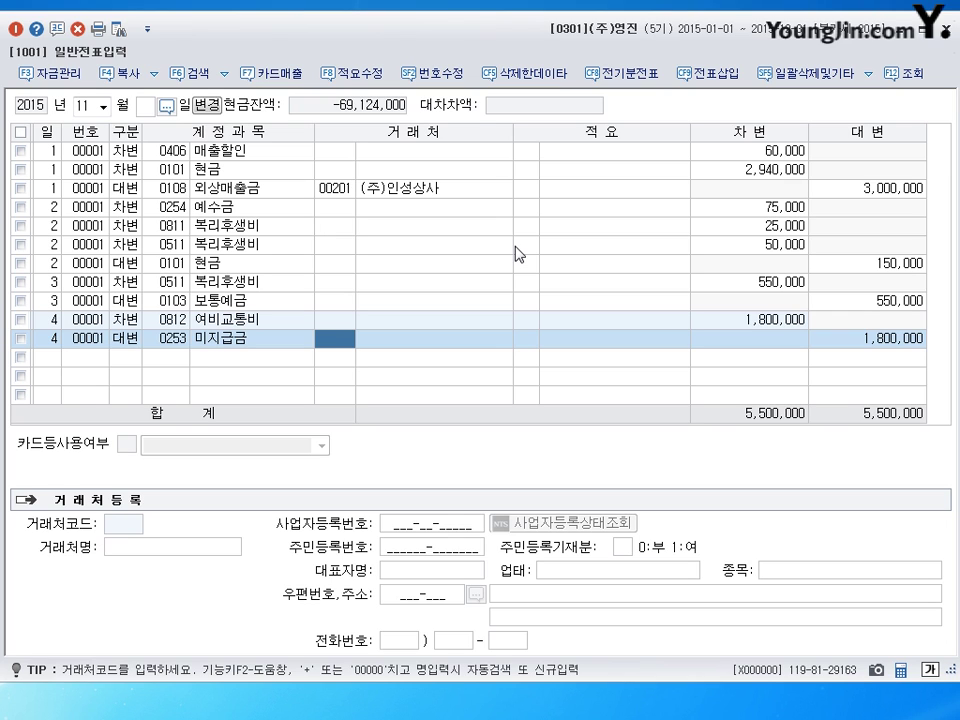
{"action": "type", "text": "국민"}
{"action": "key", "text": "Return"}
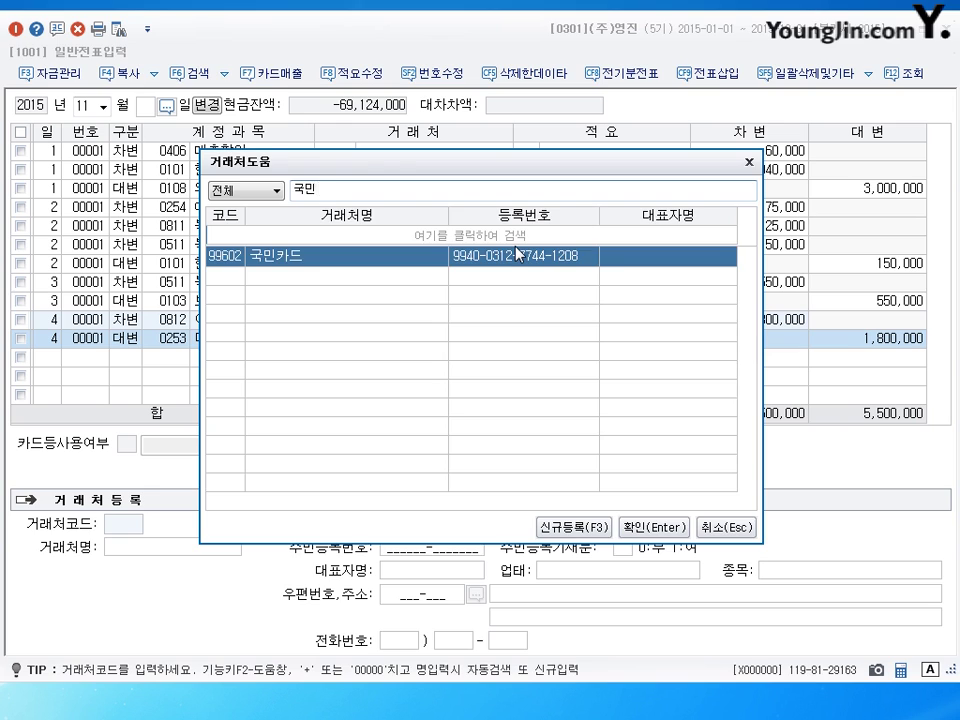
{"action": "key", "text": "Return"}
{"action": "key", "text": "Return"}
{"action": "key", "text": "Return"}
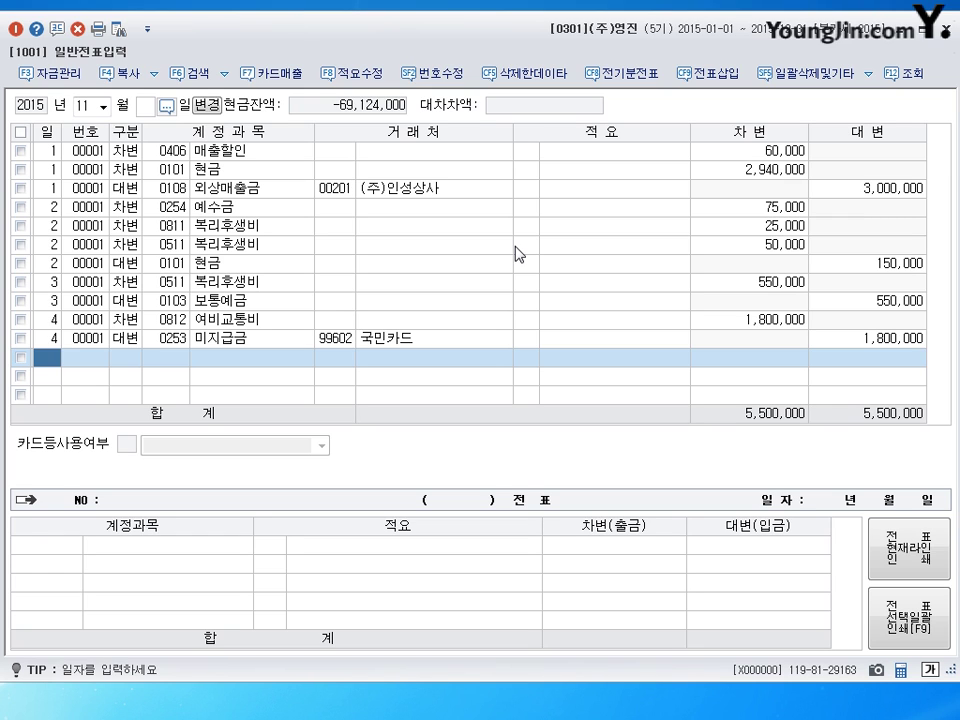
- Add a day 5 cash payment line (출금) for account 0813 접대비 with an amount of 5,000,000
{"action": "type", "text": "5"}
{"action": "key", "text": "Return"}
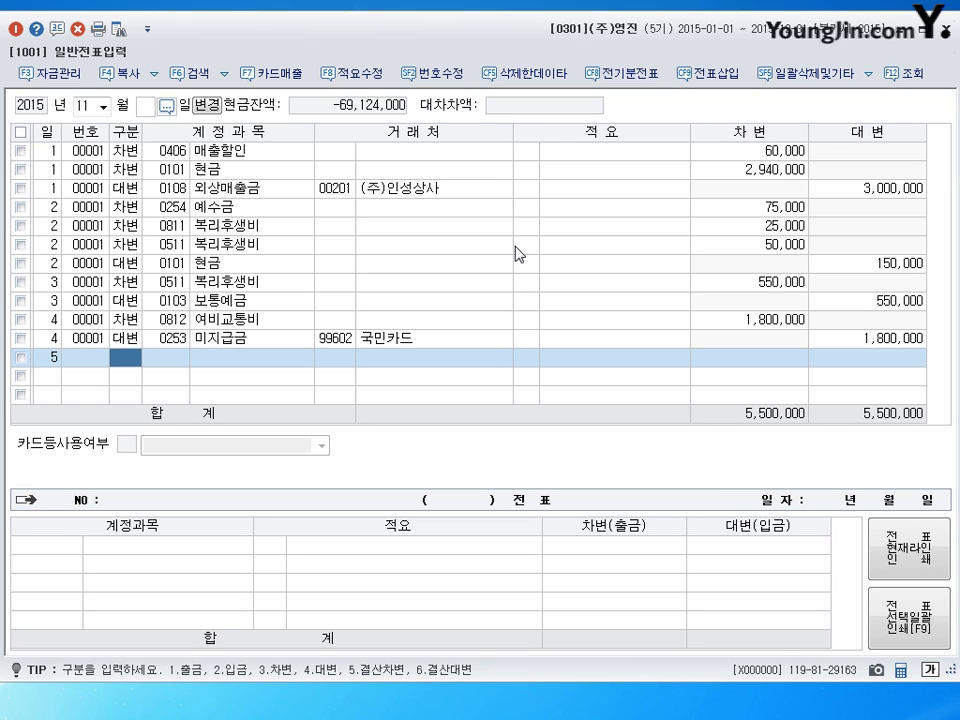
{"action": "type", "text": "1"}
{"action": "key", "text": "Return"}
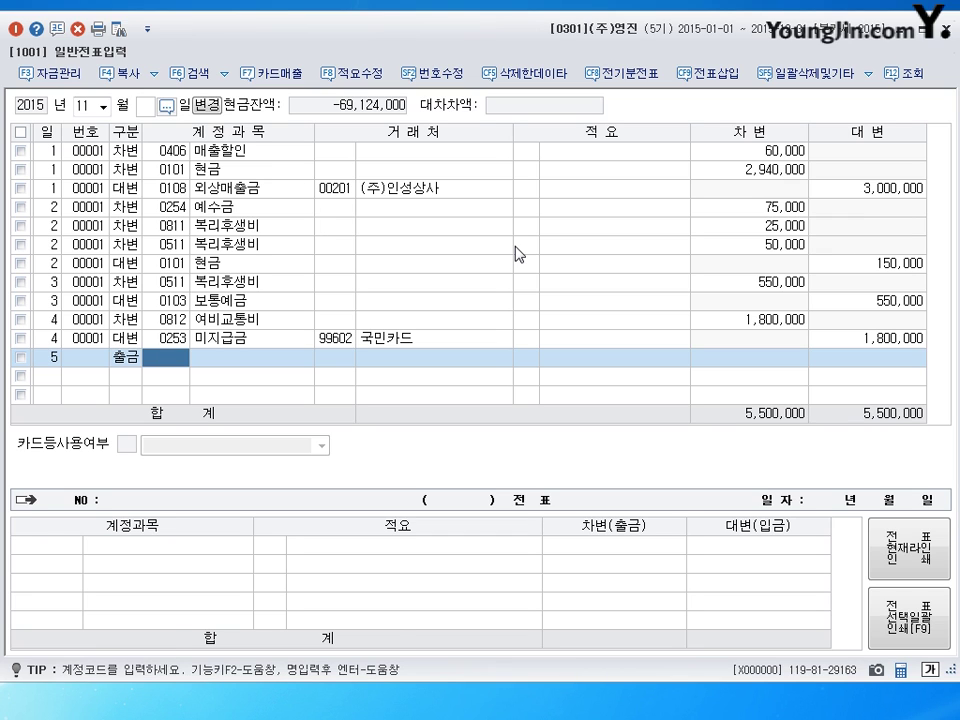
{"action": "type", "text": "813"}
{"action": "key", "text": "Return"}
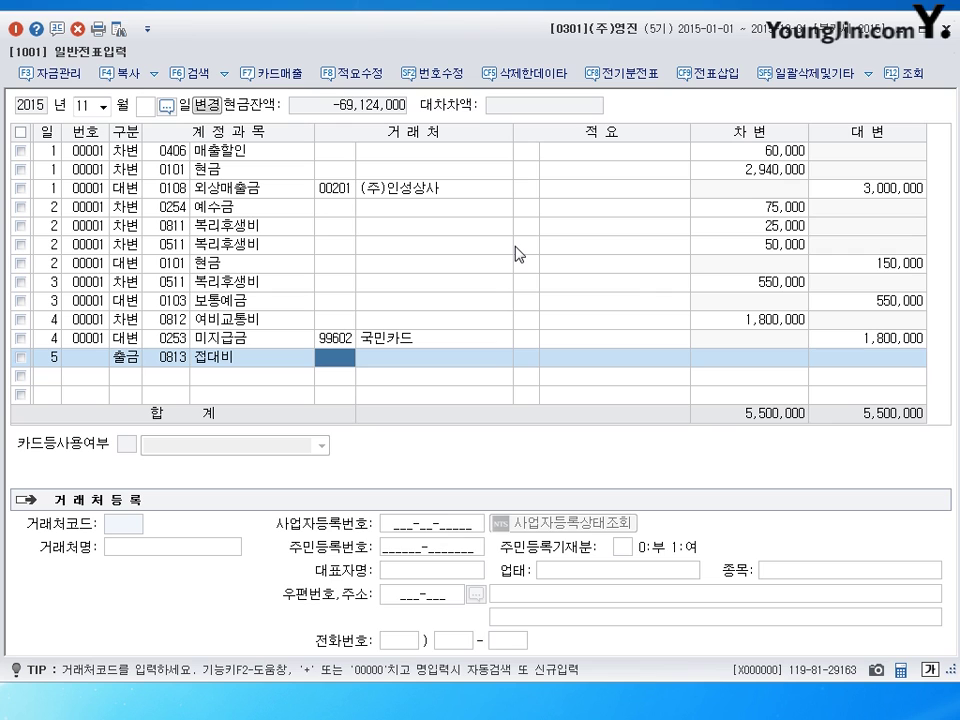
{"action": "key", "text": "Return"}
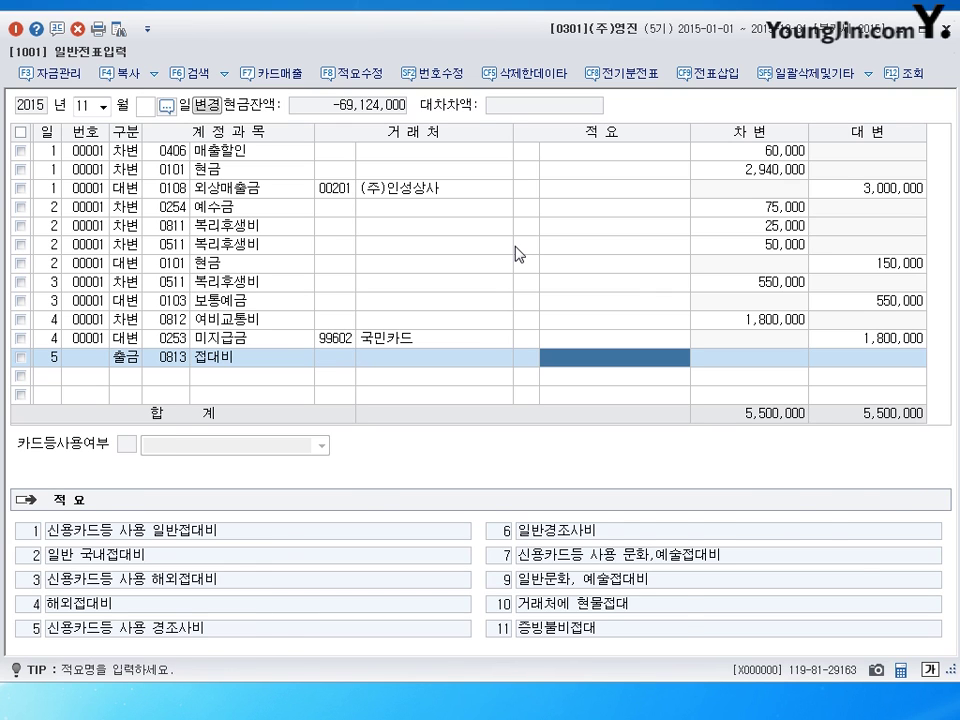
{"action": "key", "text": "Return"}
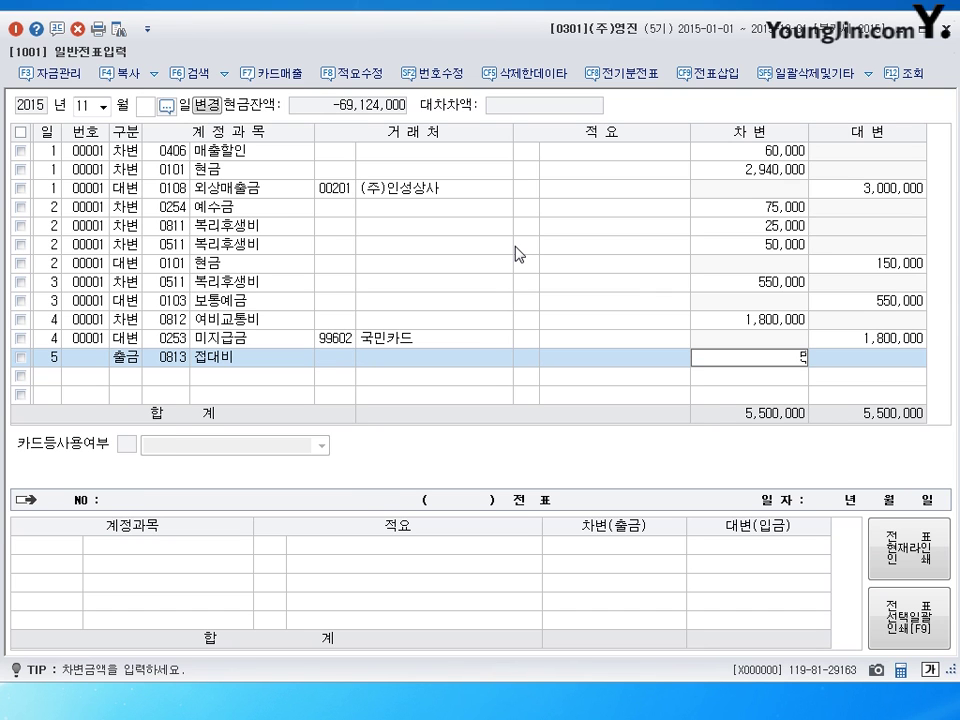
{"action": "type", "text": "5000000"}
{"action": "key", "text": "Return"}
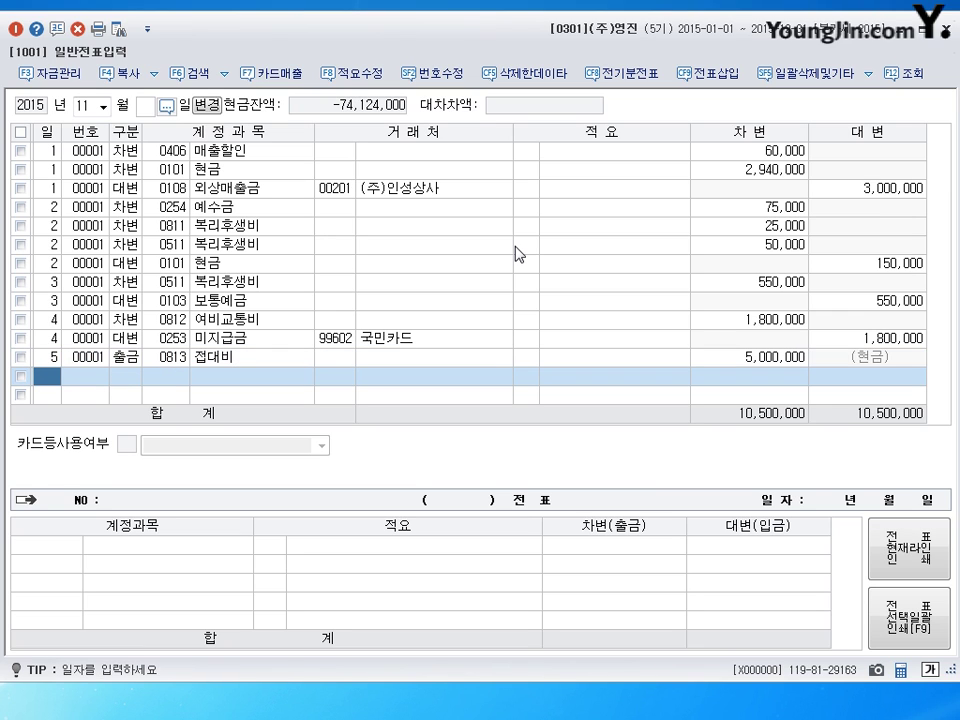
- Add a day 6 debit line (차변) for account 0814 통신비 with an amount of 93,500
{"action": "type", "text": "6"}
{"action": "key", "text": "Return"}
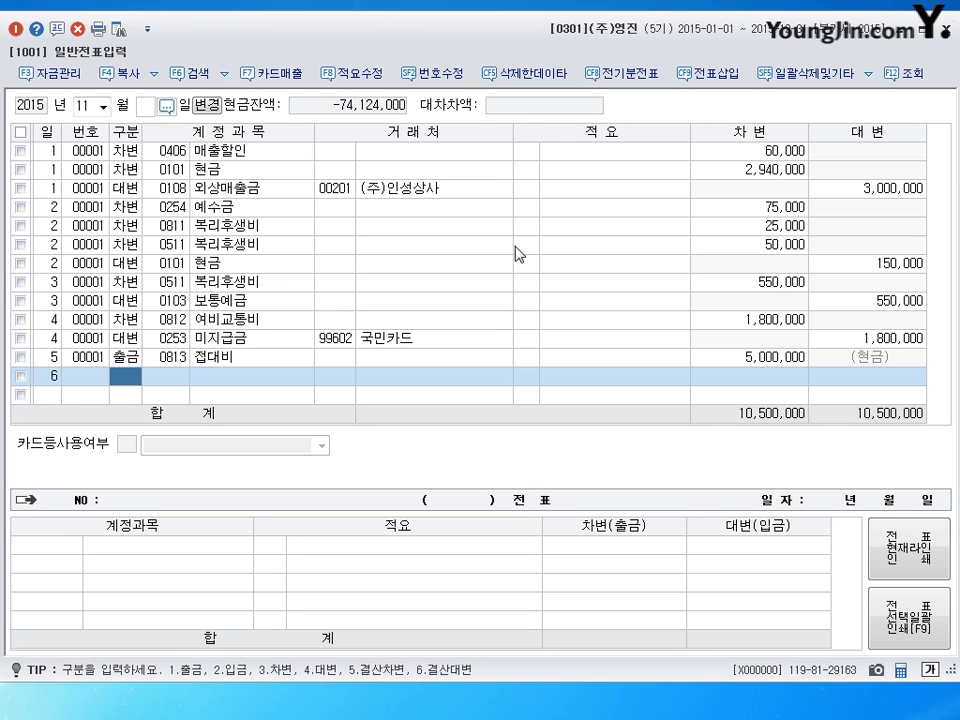
{"action": "type", "text": "30814"}
{"action": "key", "text": "Return"}
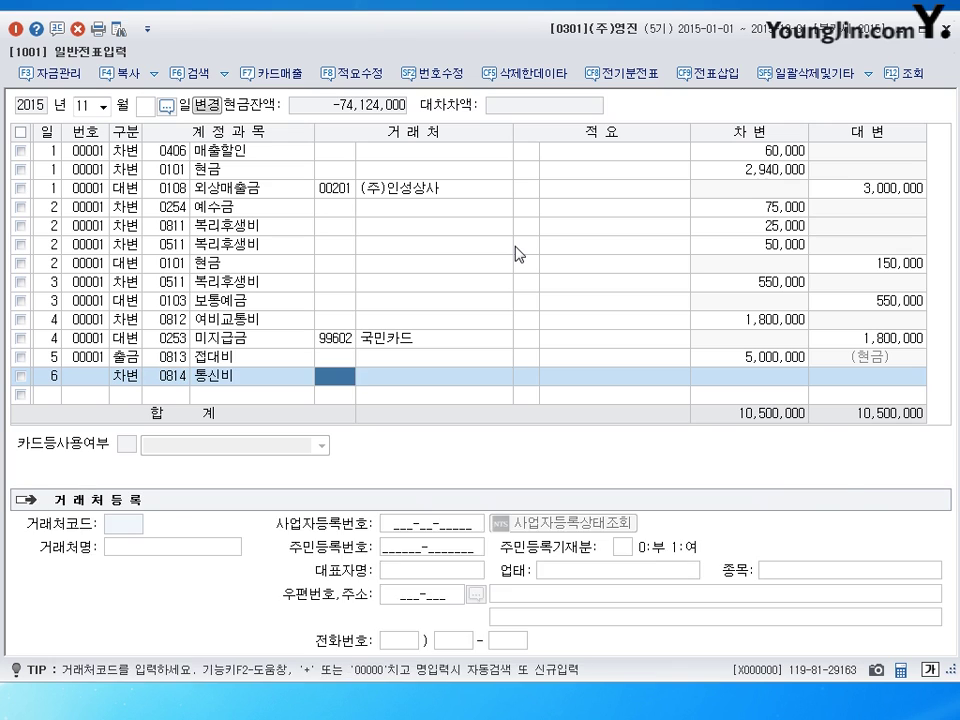
{"action": "key", "text": "Return"}
{"action": "key", "text": "Return"}
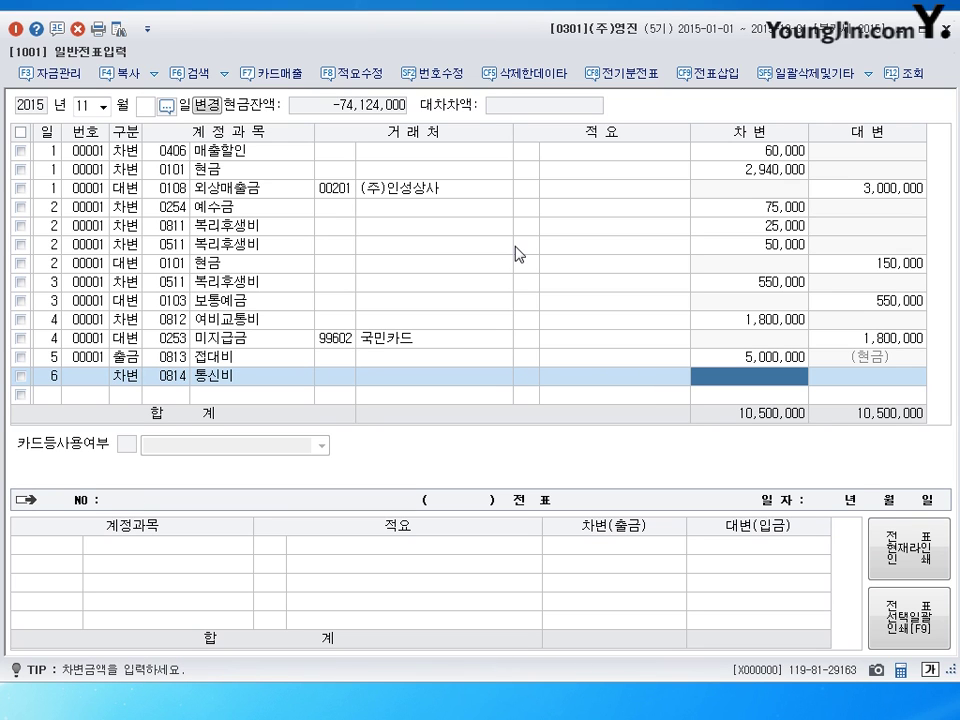
{"action": "type", "text": "93500"}
{"action": "key", "text": "Return"}
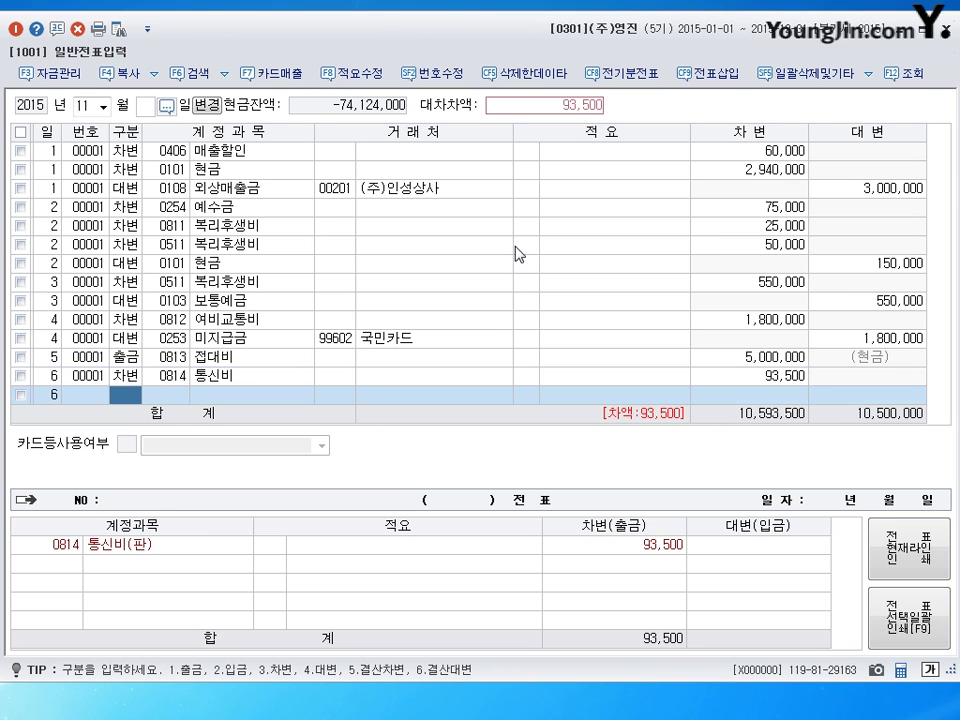
- Add a day 6 credit line (대변) for account 0103 보통예금 with an amount of 93,500
{"action": "type", "text": "40103"}
{"action": "key", "text": "Return"}
{"action": "key", "text": "Return"}
{"action": "key", "text": "Return"}
{"action": "key", "text": "Return"}
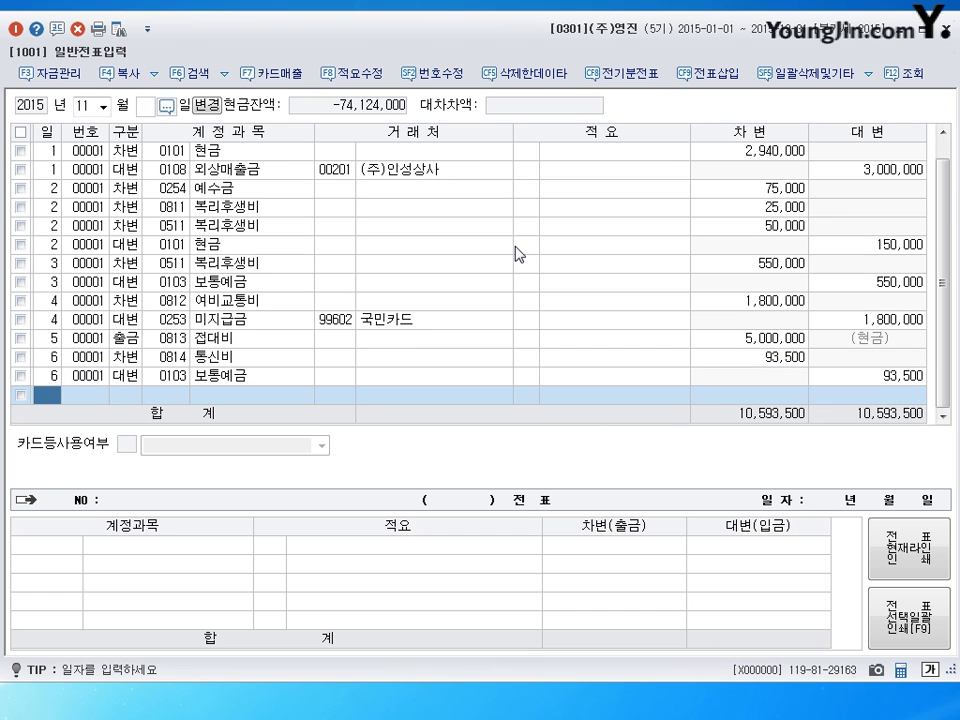
- Add a day 7 debit line (차변) for account 0815 수도광열비 with an amount of 80,000
{"action": "type", "text": "7"}
{"action": "key", "text": "Return"}
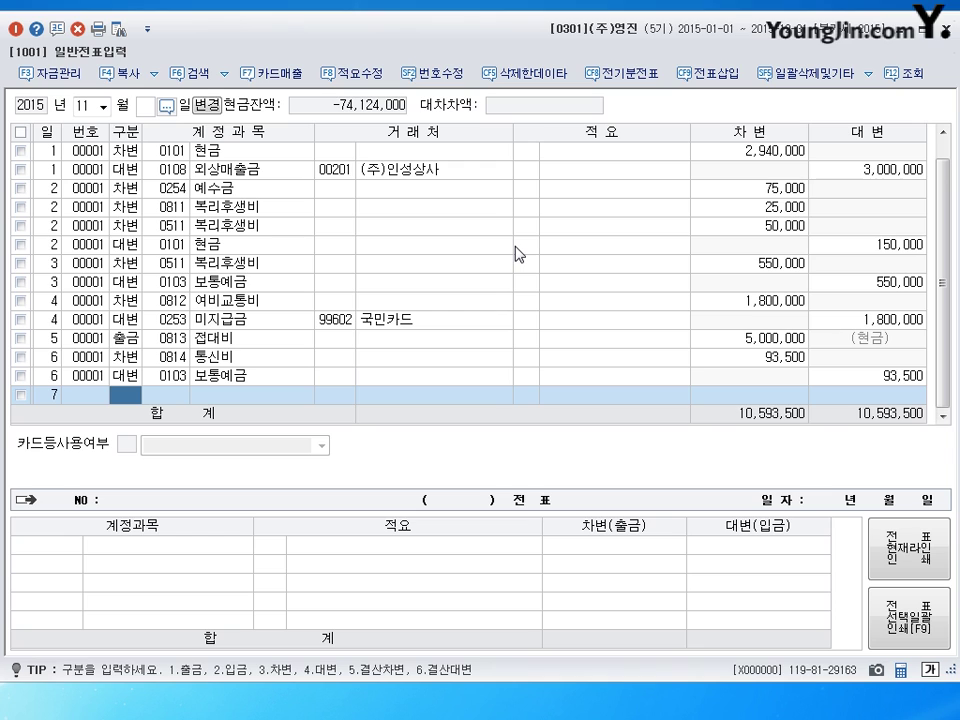
{"action": "type", "text": "3"}
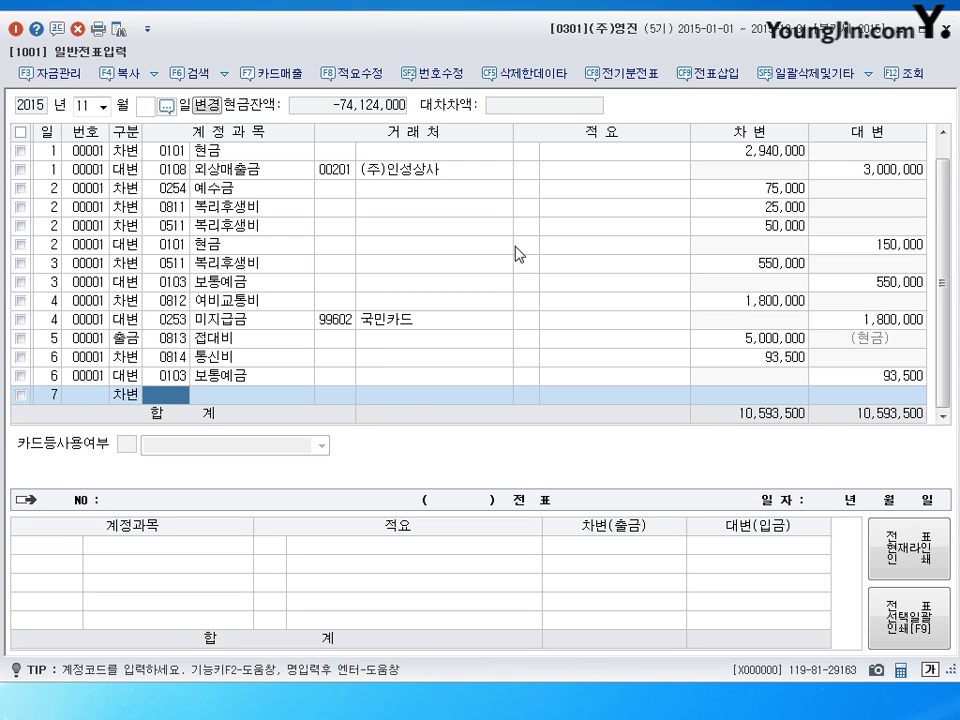
{"action": "type", "text": "0815"}
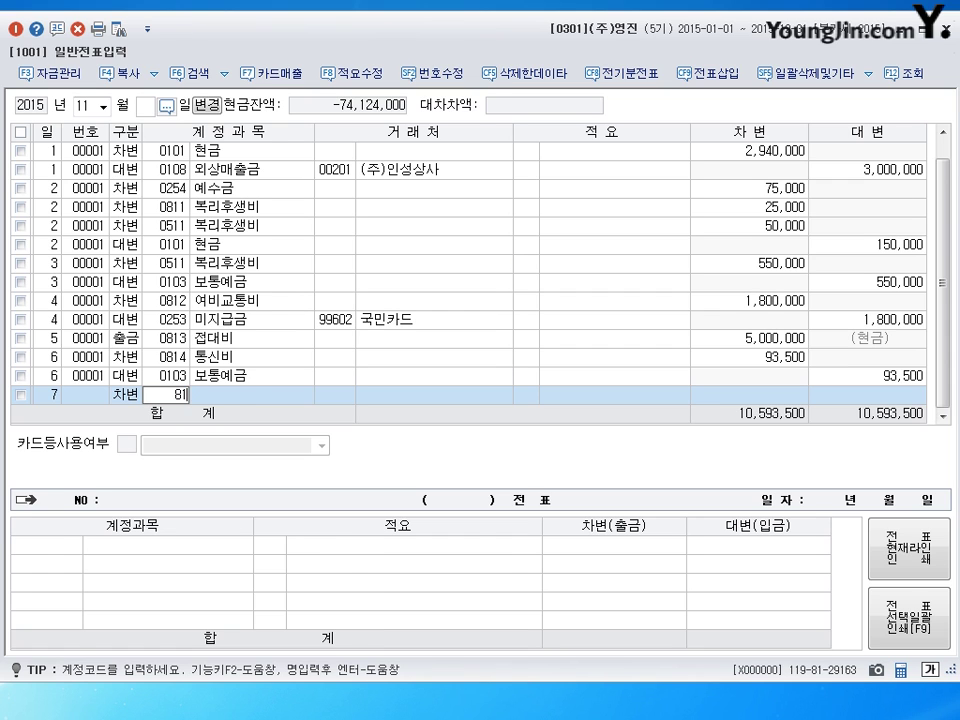
{"action": "key", "text": "Return"}
{"action": "key", "text": "Return"}
{"action": "key", "text": "Return"}
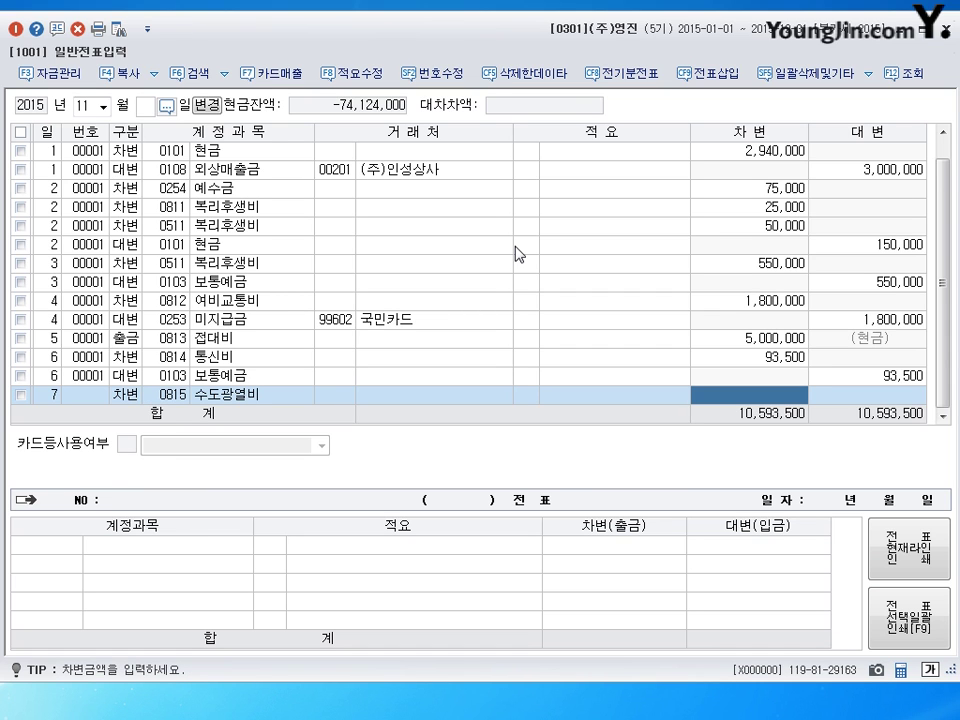
{"action": "type", "text": "800000"}
{"action": "key", "text": "Return"}
- Add a day 7 credit line (대변) for account 0253 미지급금 with (주)상도 as the 거래처 and an amount of 80,000
{"action": "type", "text": "4"}
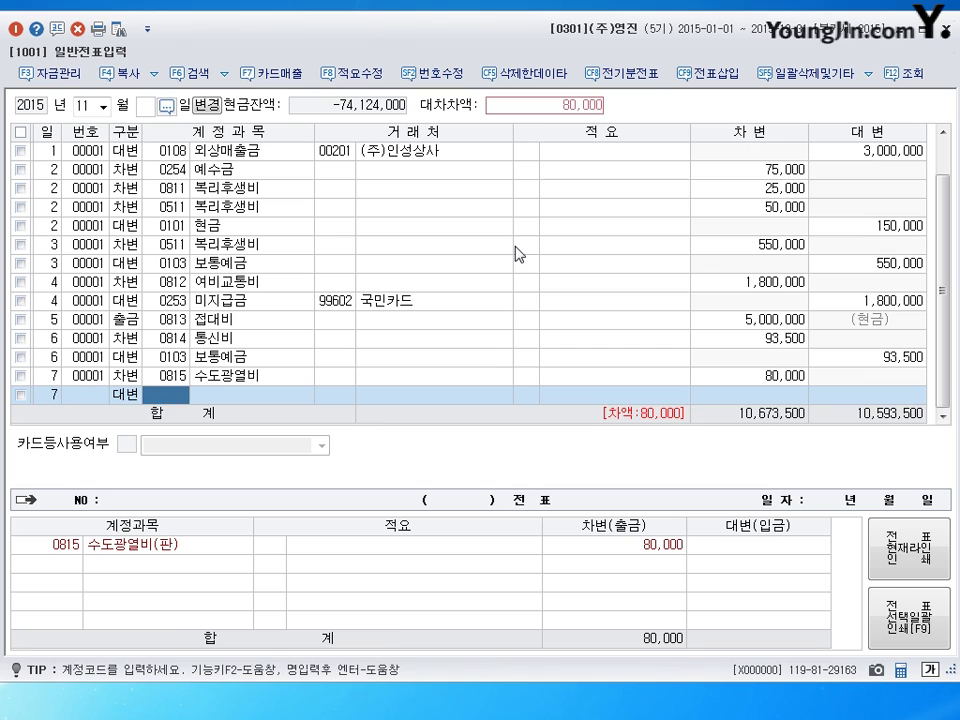
{"action": "type", "text": "253"}
{"action": "key", "text": "Return"}
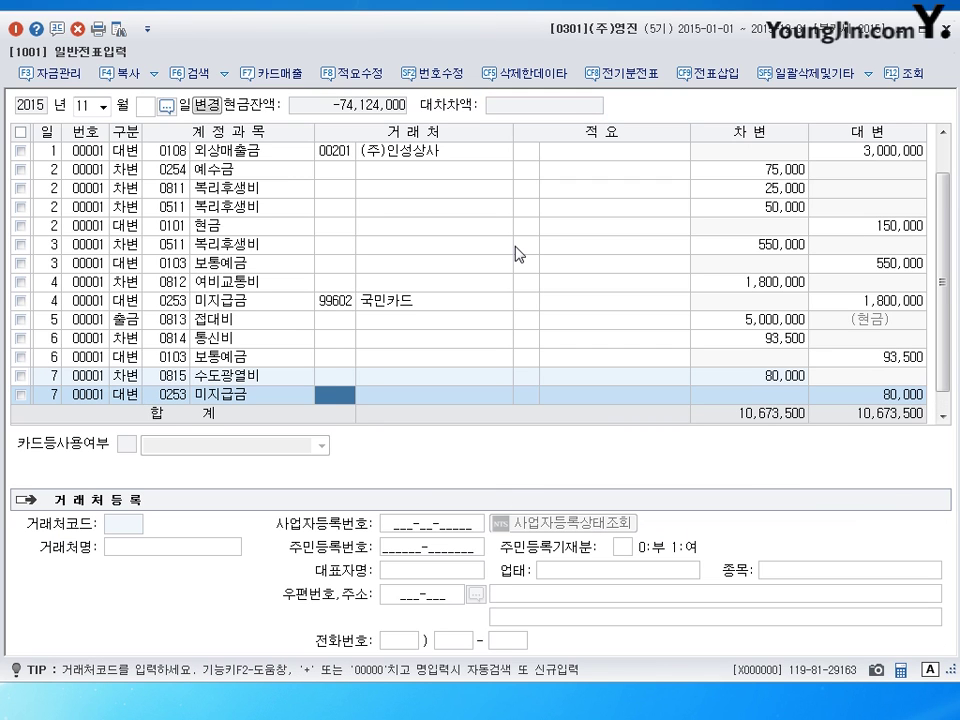
{"action": "type", "text": "상도"}
{"action": "key", "text": "Return"}
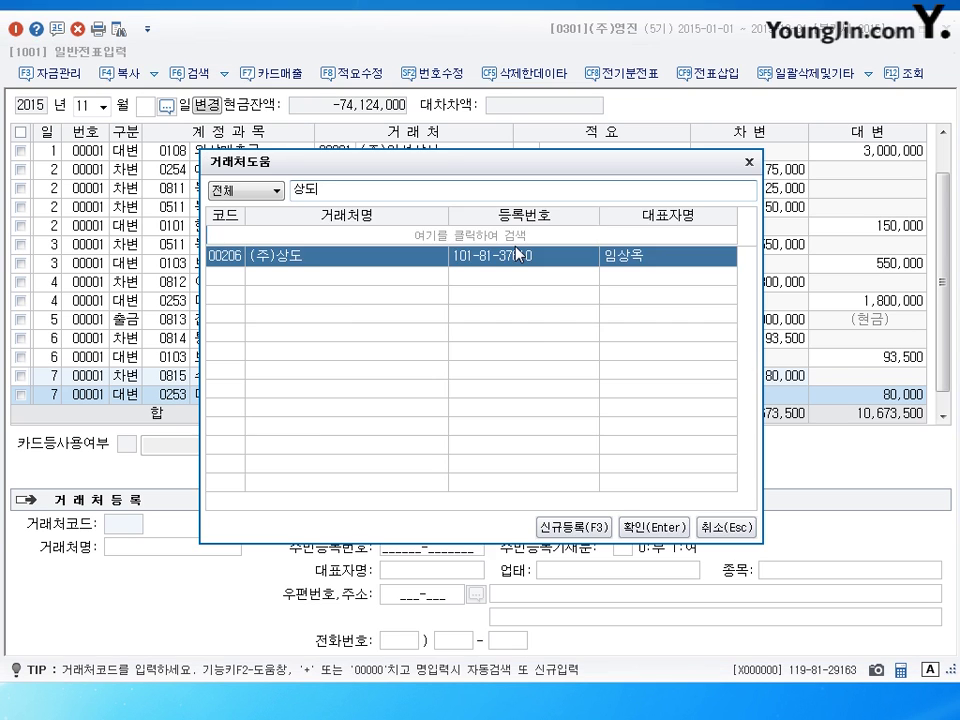
{"action": "key", "text": "Return"}
{"action": "key", "text": "Return"}
- Add a day 8 debit line (차변) for account 0253 미지급금 with an amount of 54,000
{"action": "type", "text": "8"}
{"action": "key", "text": "Return"}
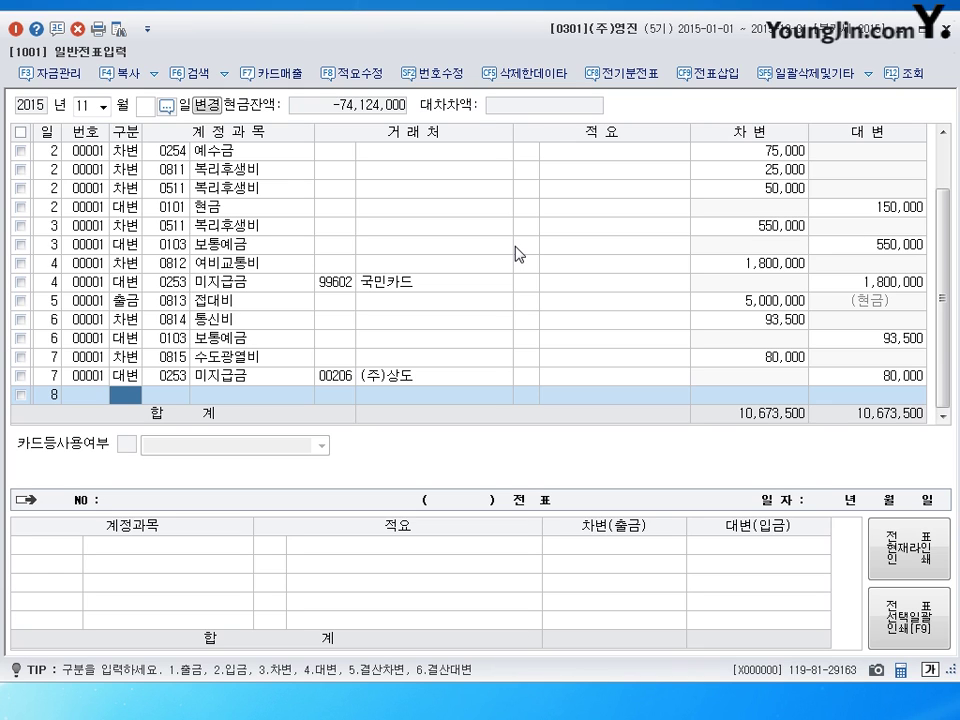
{"action": "type", "text": "3254"}
{"action": "key", "text": "Return"}
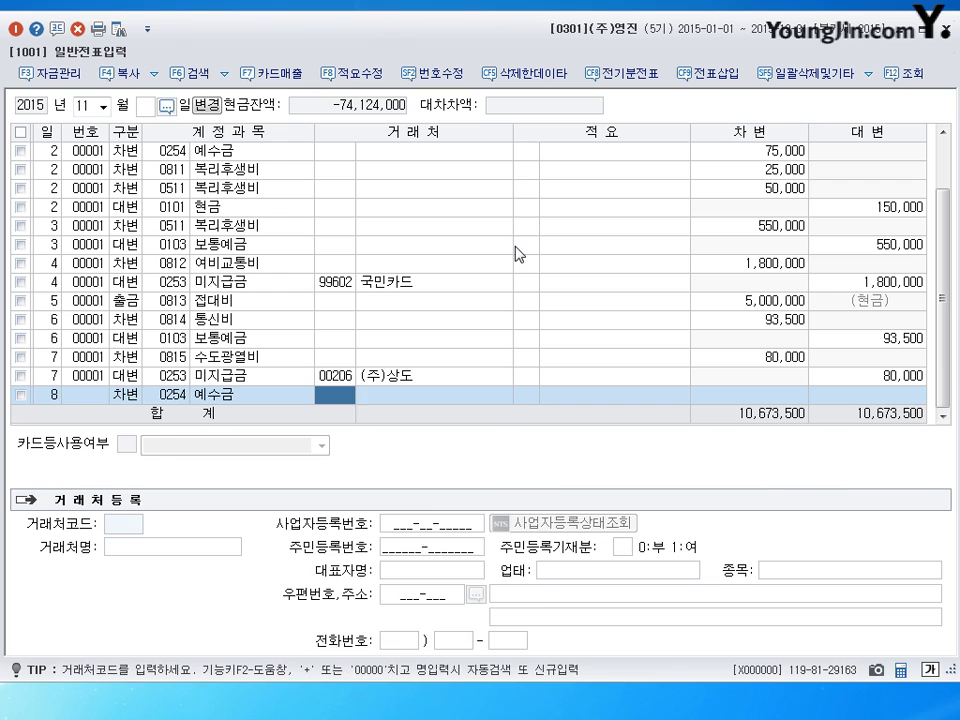
{"action": "key", "text": "Left"}
{"action": "type", "text": "253"}
{"action": "key", "text": "Return"}
{"action": "key", "text": "Return"}
{"action": "key", "text": "Return"}
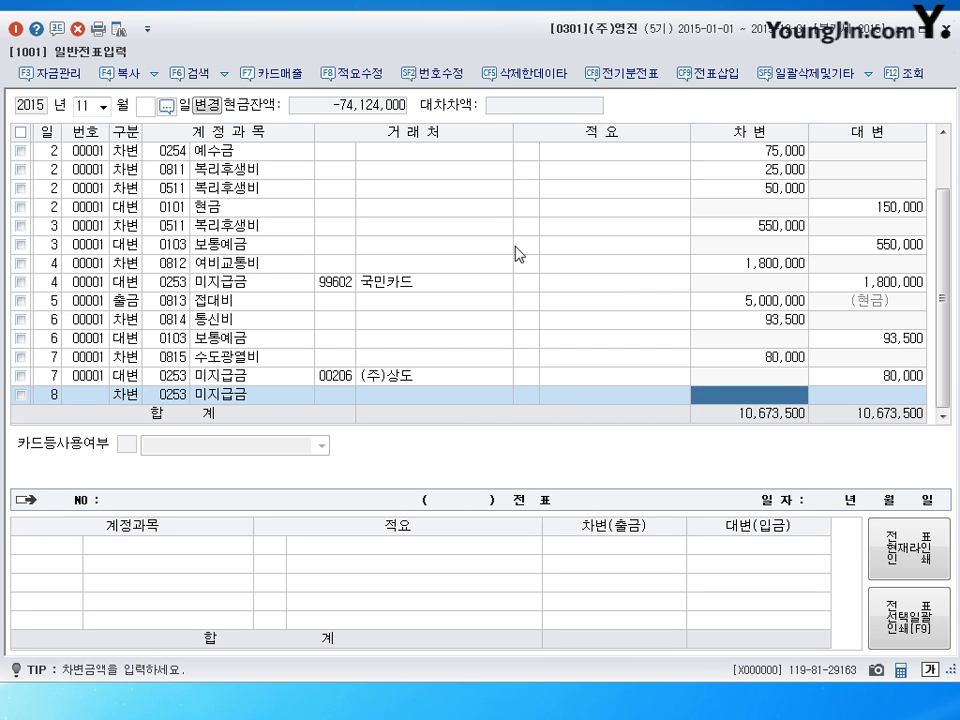
{"action": "type", "text": "54000"}
{"action": "key", "text": "Return"}
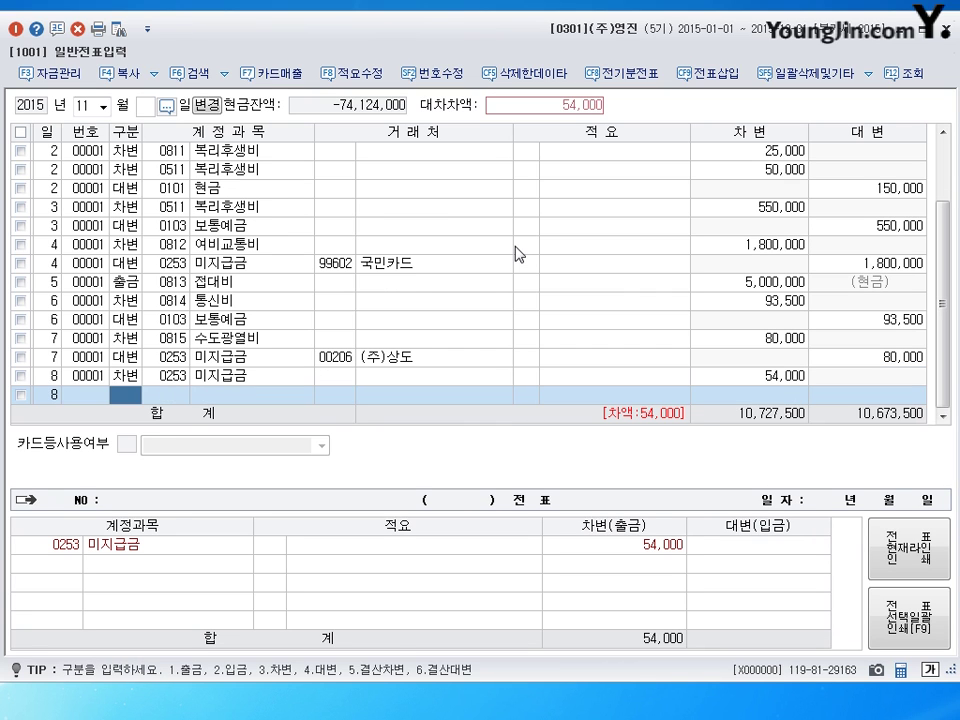
- Add a day 8 credit line (대변) for account 0103 보통예금 with an amount of 54,000
{"action": "type", "text": "4"}
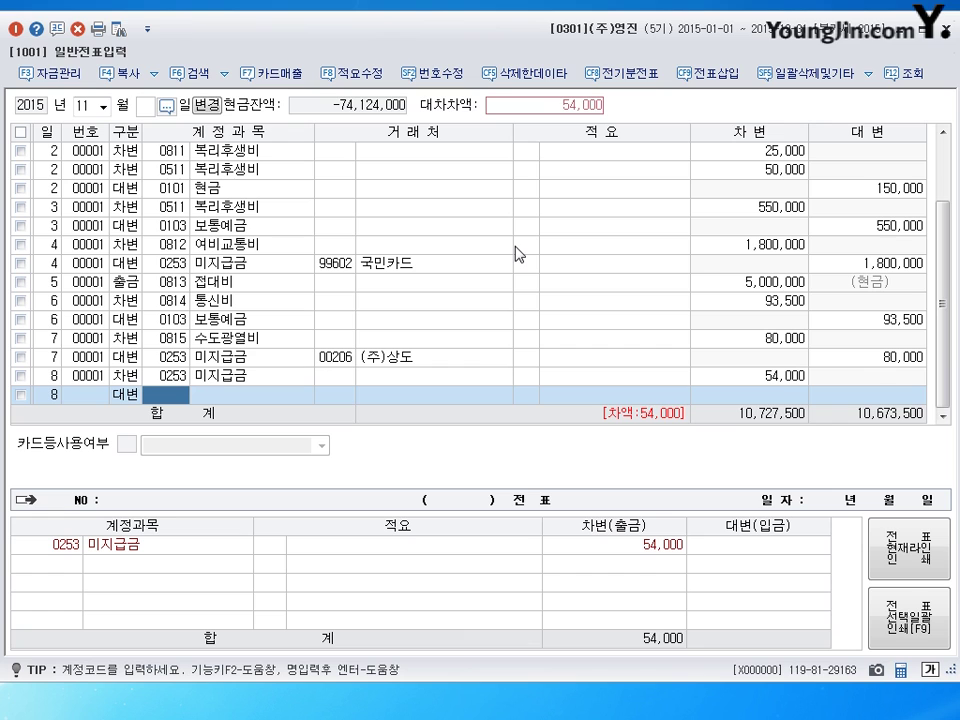
{"action": "type", "text": "103"}
{"action": "key", "text": "Return"}
{"action": "key", "text": "Return"}
{"action": "key", "text": "Return"}
{"action": "key", "text": "Return"}
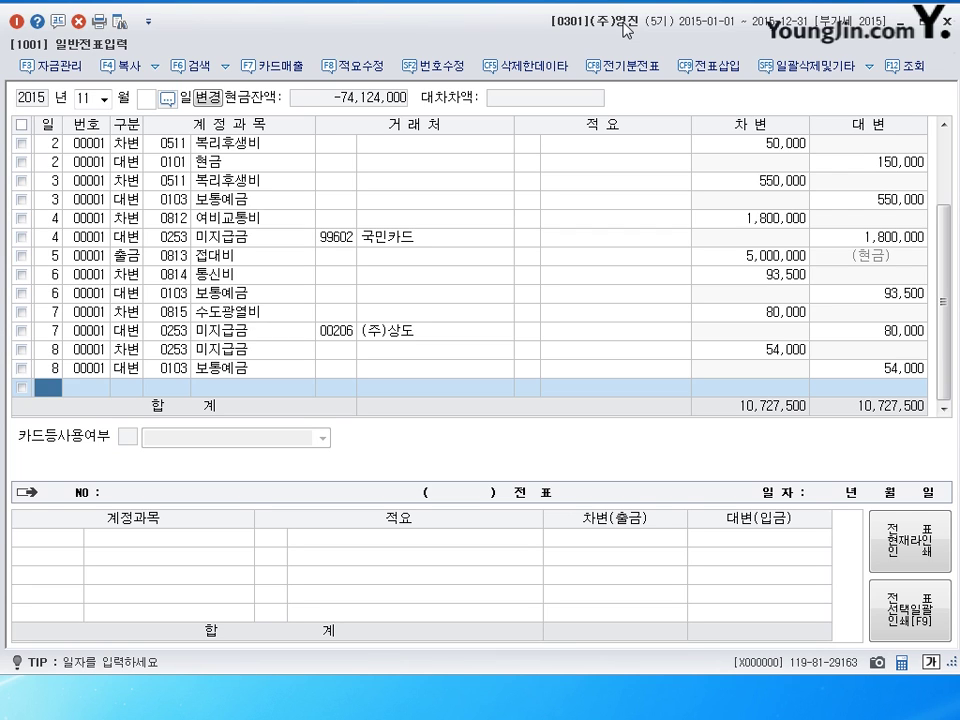
- Add a day 9 debit line (차변) for account 0815 수도광열비 with an amount of 130,000
{"action": "type", "text": "9"}
{"action": "key", "text": "Return"}
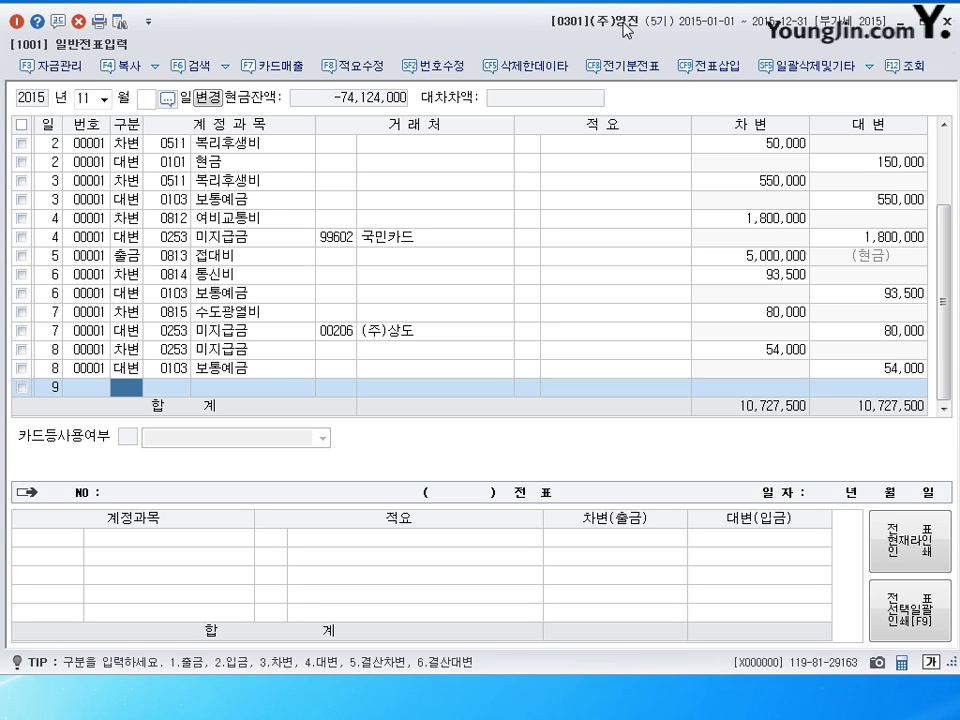
{"action": "type", "text": "3"}
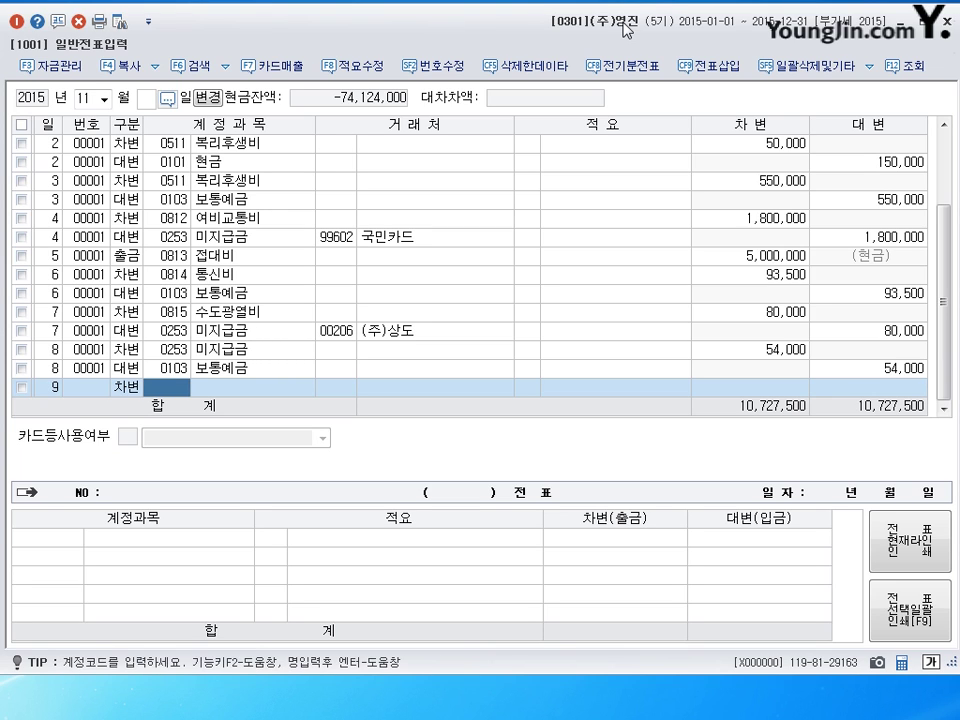
{"action": "type", "text": "0815"}
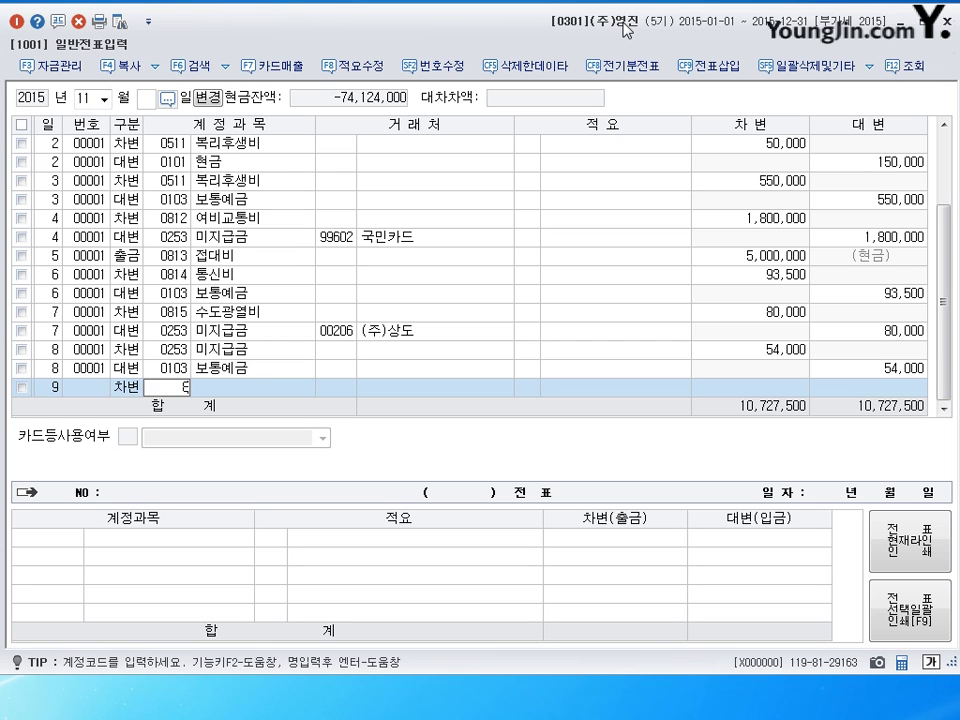
{"action": "key", "text": "Return"}
{"action": "key", "text": "Return"}
{"action": "key", "text": "Return"}
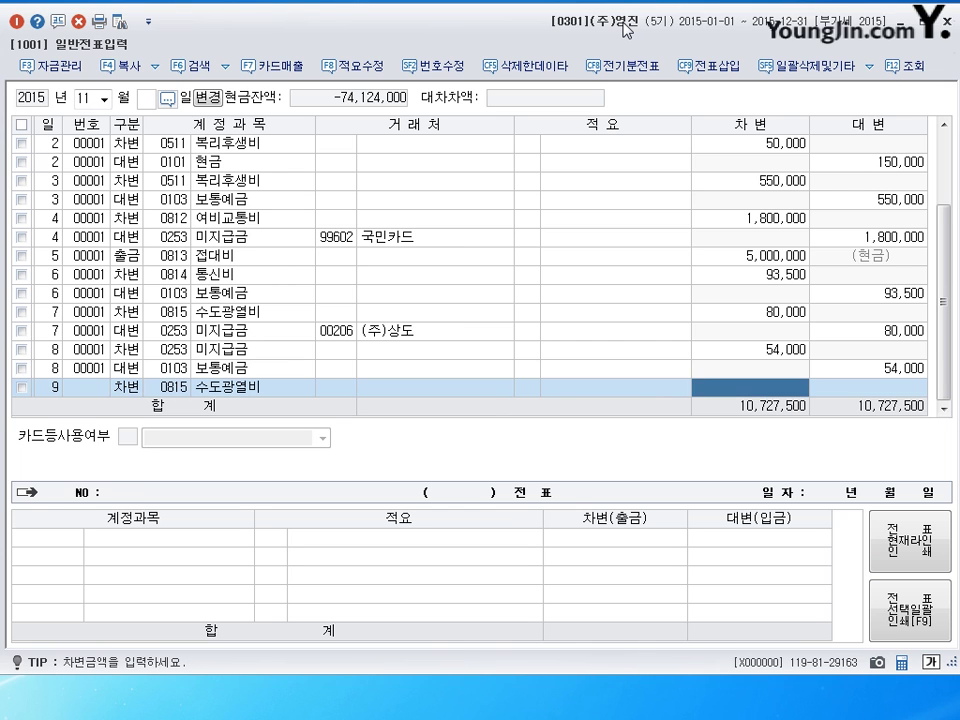
{"action": "type", "text": "1300000"}
{"action": "key", "text": "Return"}
{"action": "key", "text": "Return"}
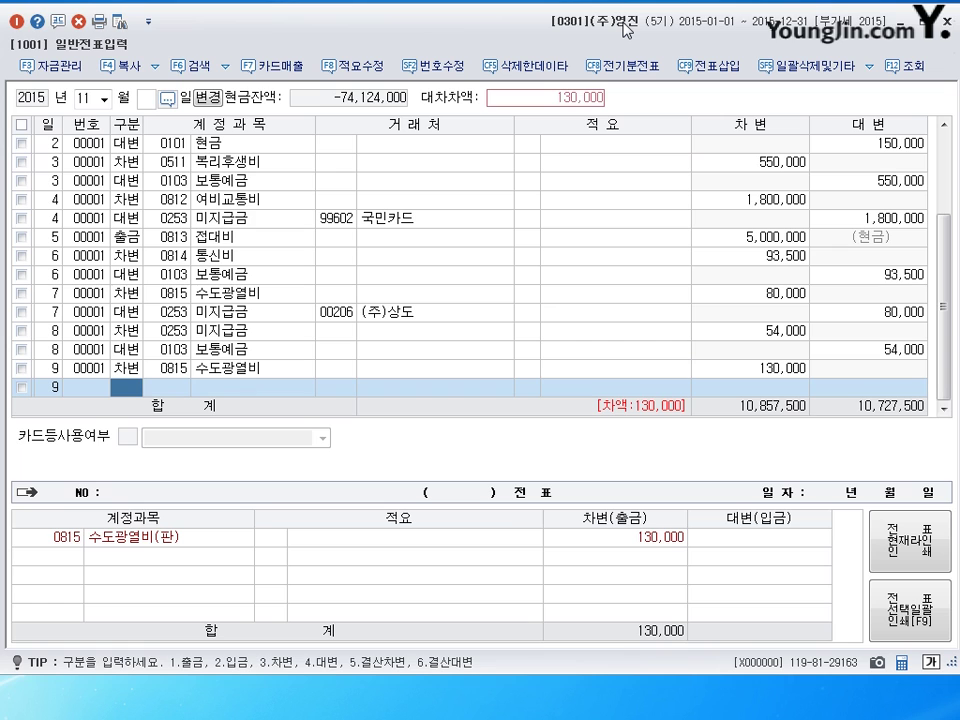
- Add a day 9 debit line (차변) for account 0516 전력비 with an amount of 1,200,000
{"action": "type", "text": "3"}
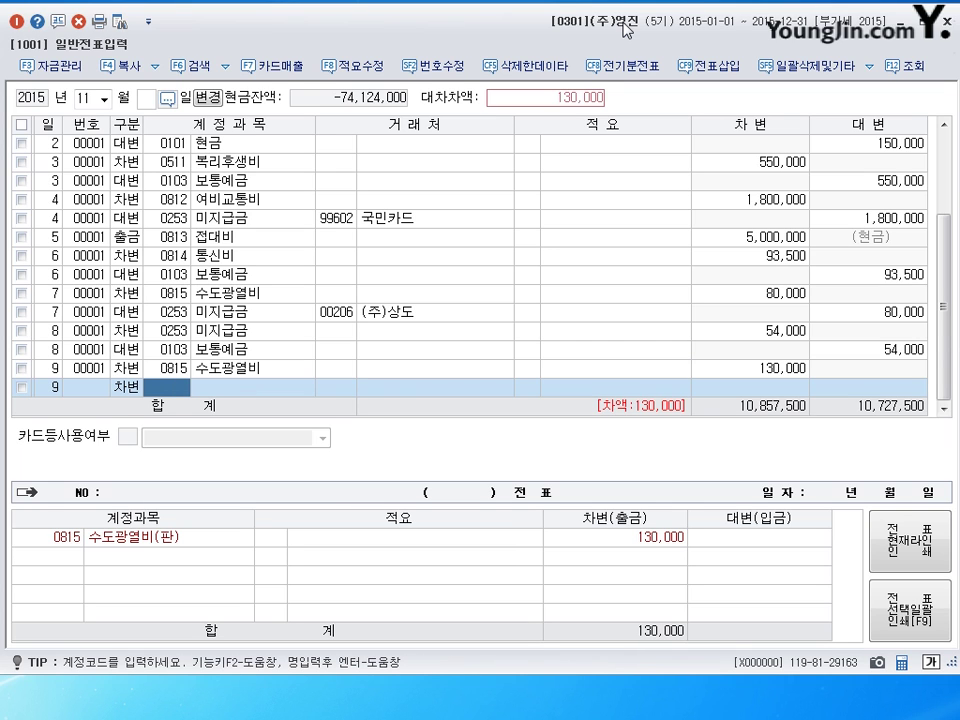
{"action": "type", "text": "0516"}
{"action": "key", "text": "Return"}
{"action": "key", "text": "Return"}
{"action": "key", "text": "Return"}
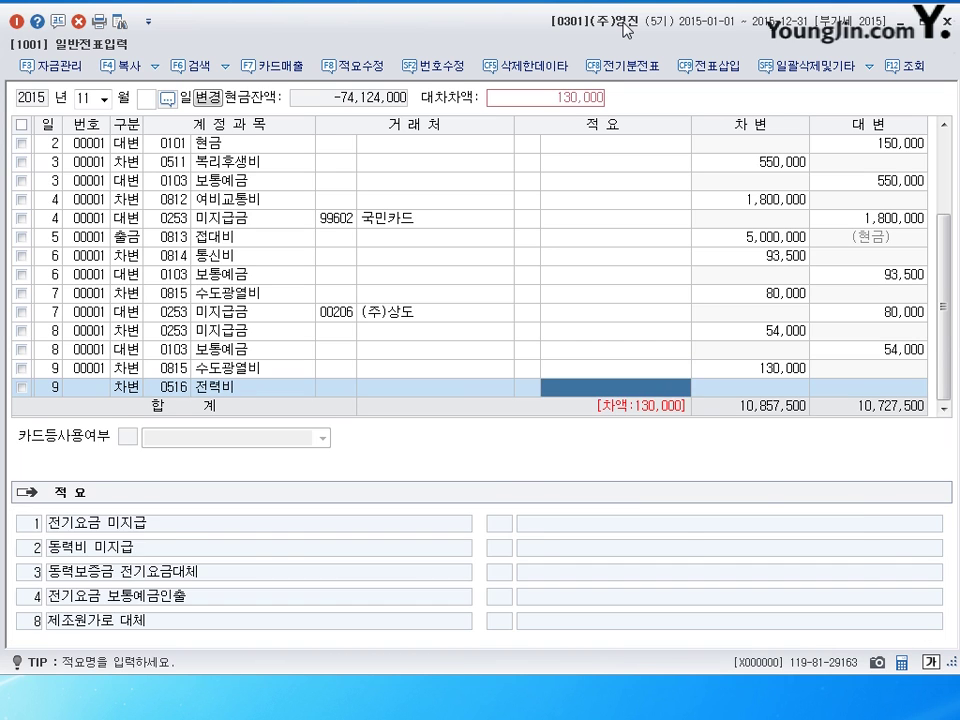
{"action": "key", "text": "Return"}
{"action": "type", "text": "1200000"}
{"action": "key", "text": "Return"}
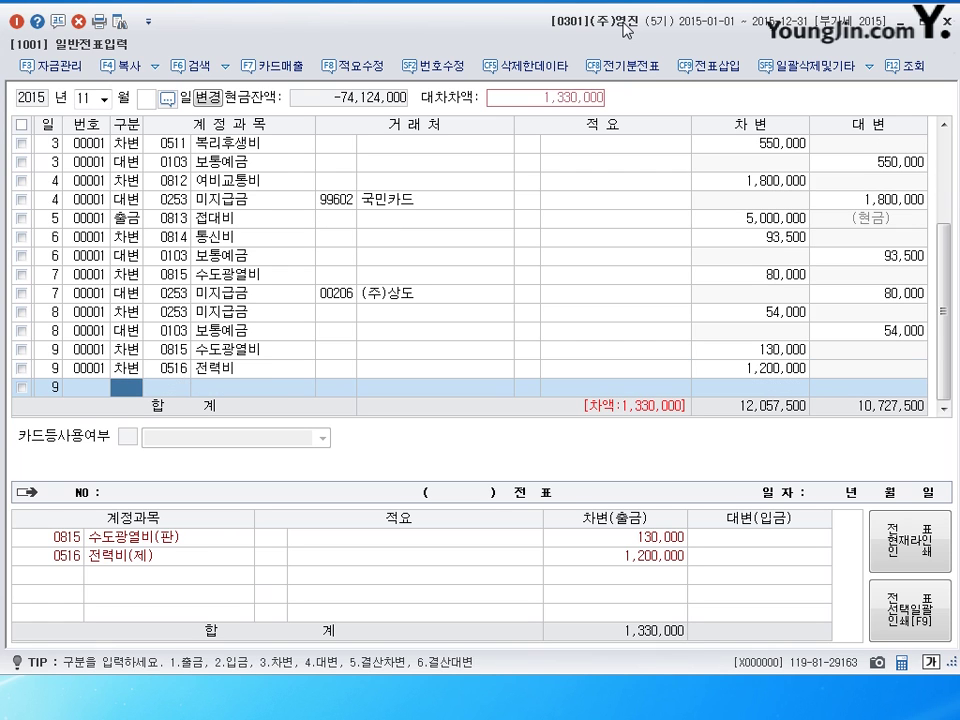
- Add a day 9 credit line (대변) for account 0101 현금 with an amount of 1,330,000
{"action": "type", "text": "4101"}
{"action": "key", "text": "Return"}
{"action": "key", "text": "Return"}
{"action": "key", "text": "Return"}
{"action": "key", "text": "Return"}
{"action": "key", "text": "Return"}
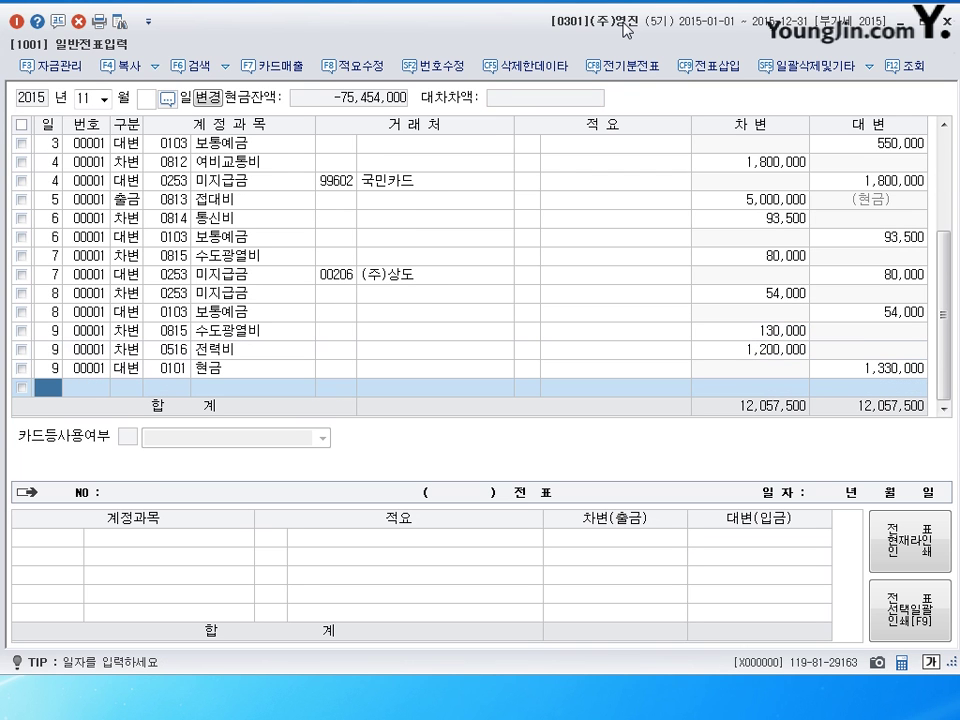
- Add a day 10 cash payment line (출금) for account 0817 세금과공과 with an amount of 100,000
{"action": "type", "text": "10"}
{"action": "key", "text": "Return"}
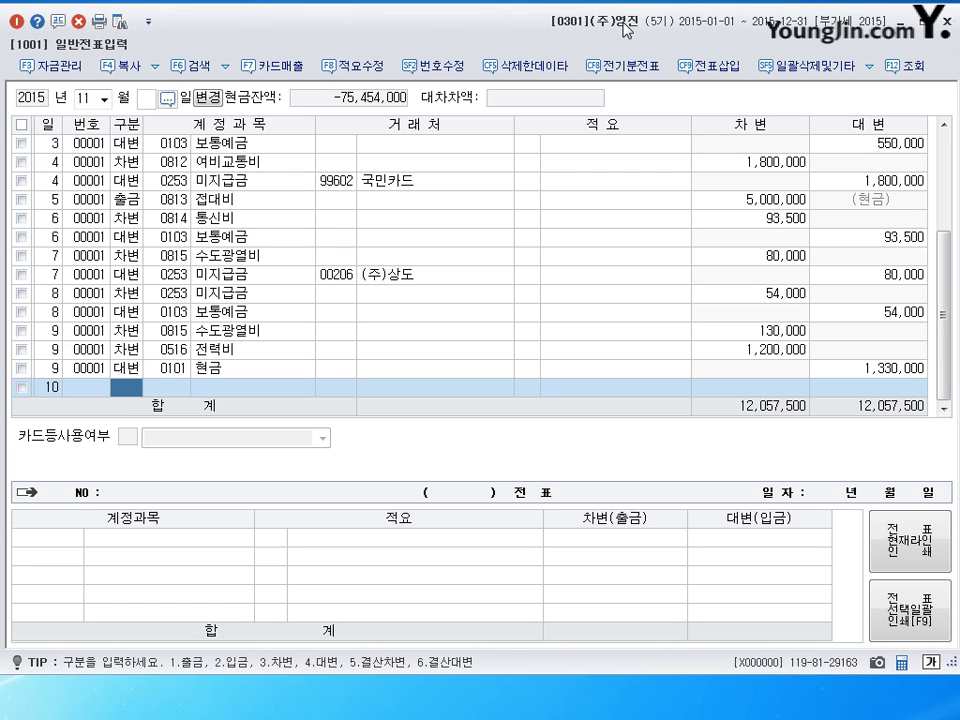
{"action": "type", "text": "3"}
{"action": "key", "text": "Left"}
{"action": "type", "text": "1"}
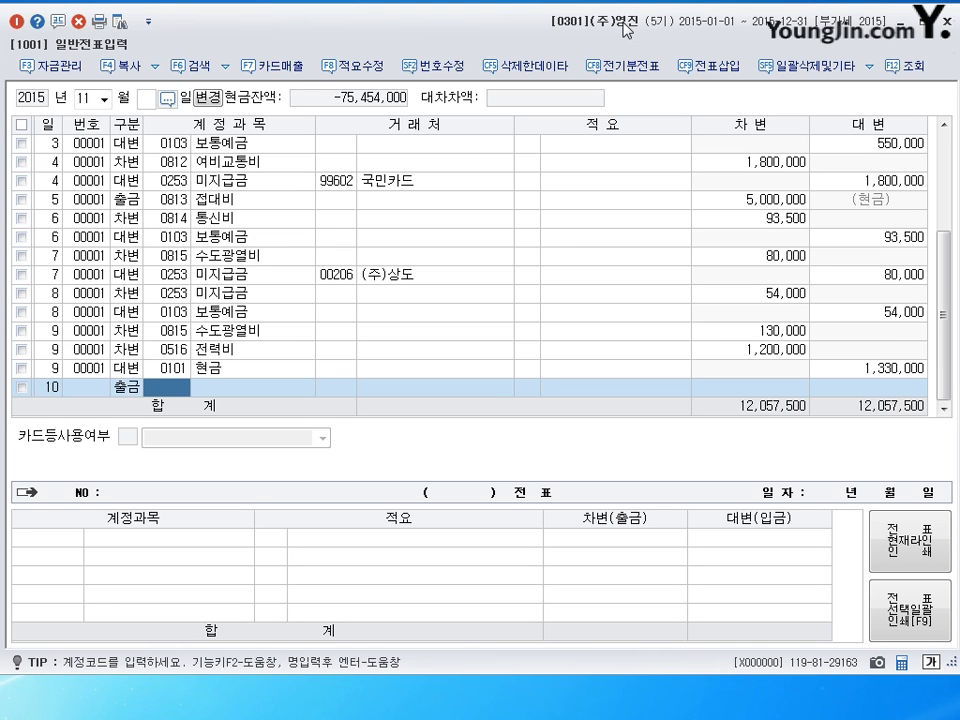
{"action": "type", "text": "817"}
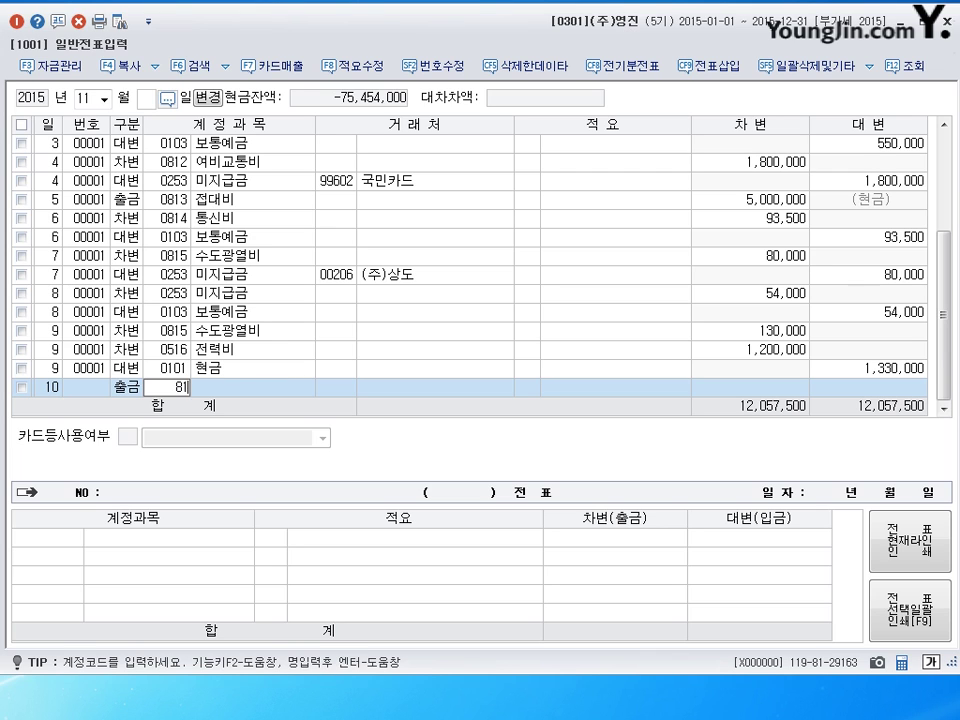
{"action": "key", "text": "Return"}
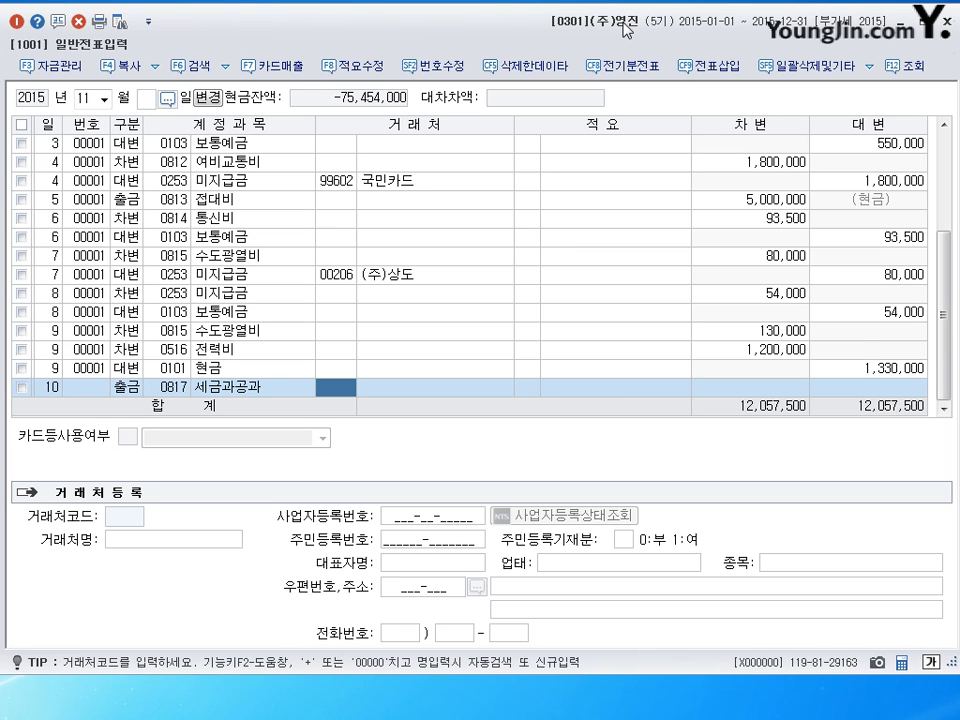
{"action": "key", "text": "Return"}
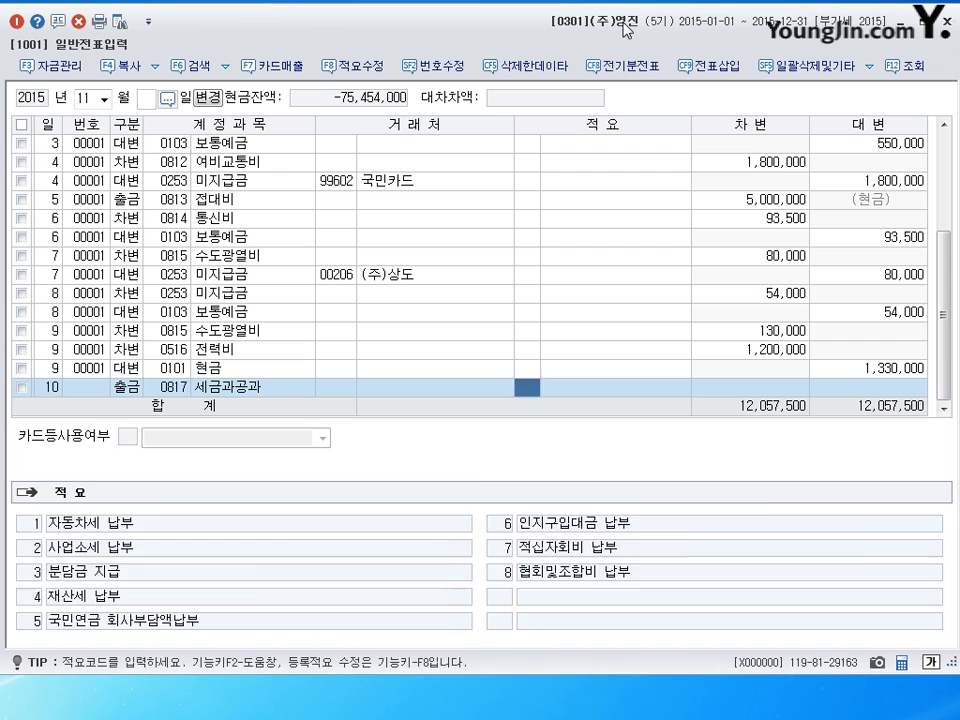
{"action": "key", "text": "Return"}
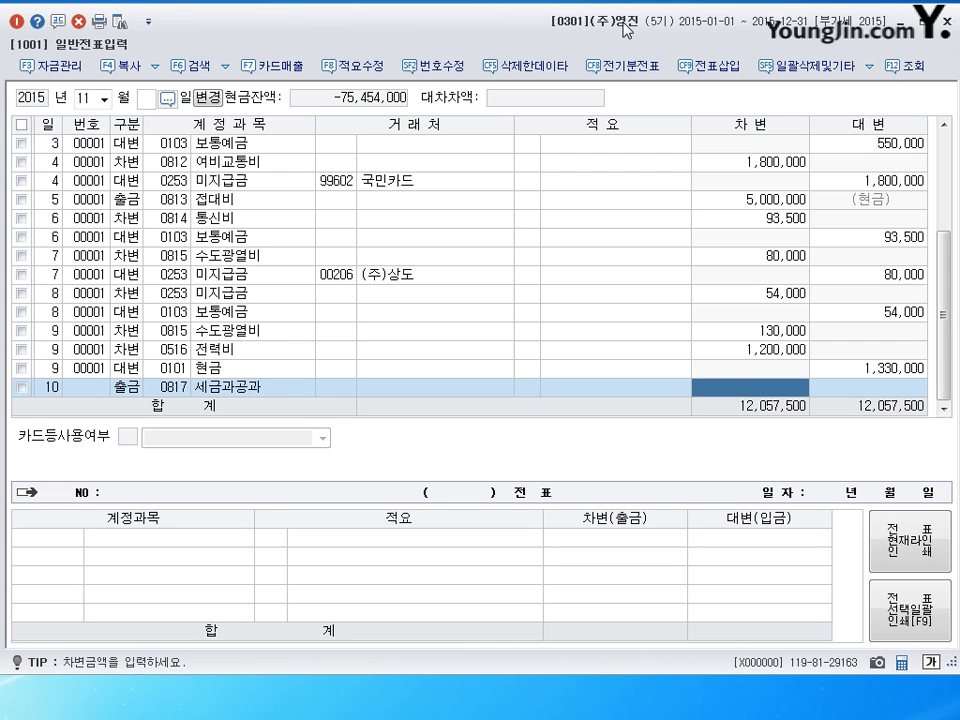
{"action": "type", "text": "1000000"}
{"action": "key", "text": "Return"}
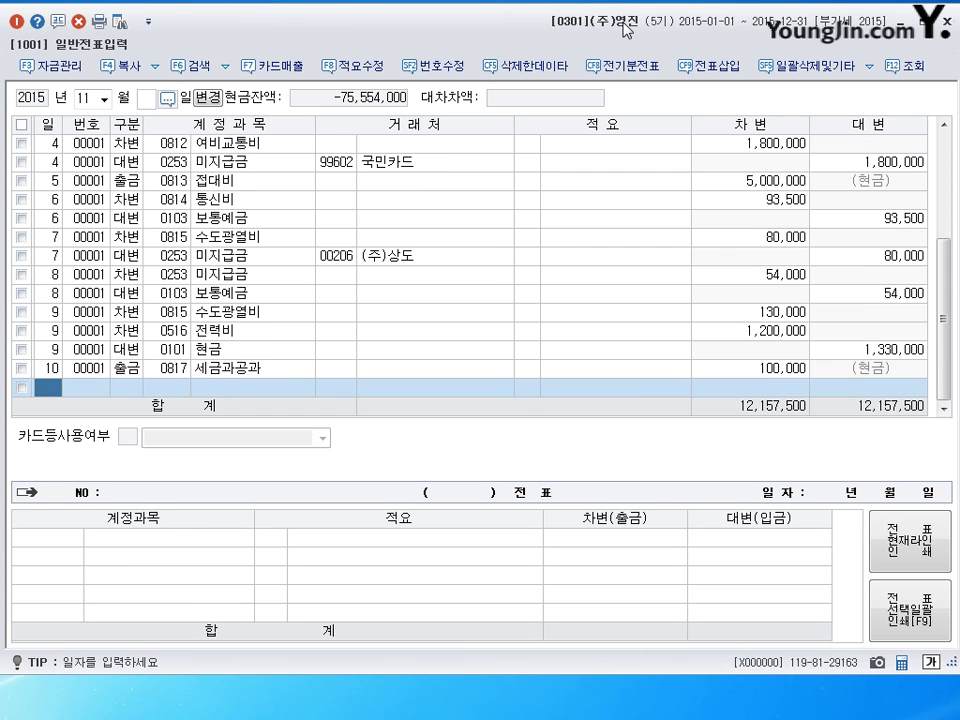
- Add a day 11 cash payment line (출금) for account 0817 세금과공과 with an amount of 1,000,000
{"action": "type", "text": "11"}
{"action": "key", "text": "Return"}
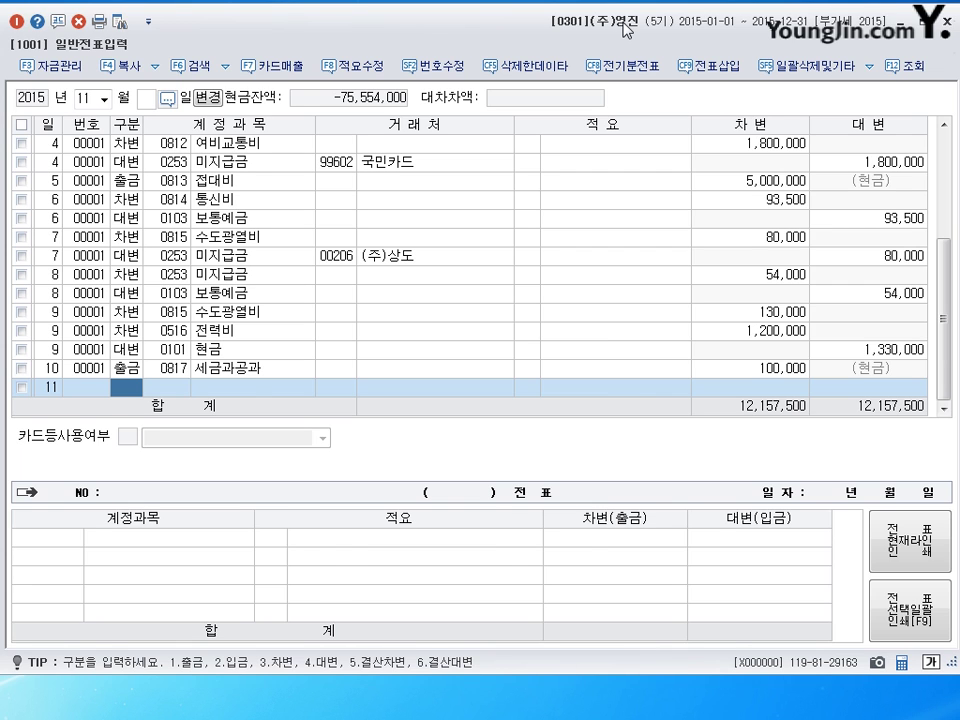
{"action": "type", "text": "1"}
{"action": "key", "text": "Return"}
{"action": "type", "text": "0817"}
{"action": "key", "text": "Return"}
{"action": "key", "text": "Return"}
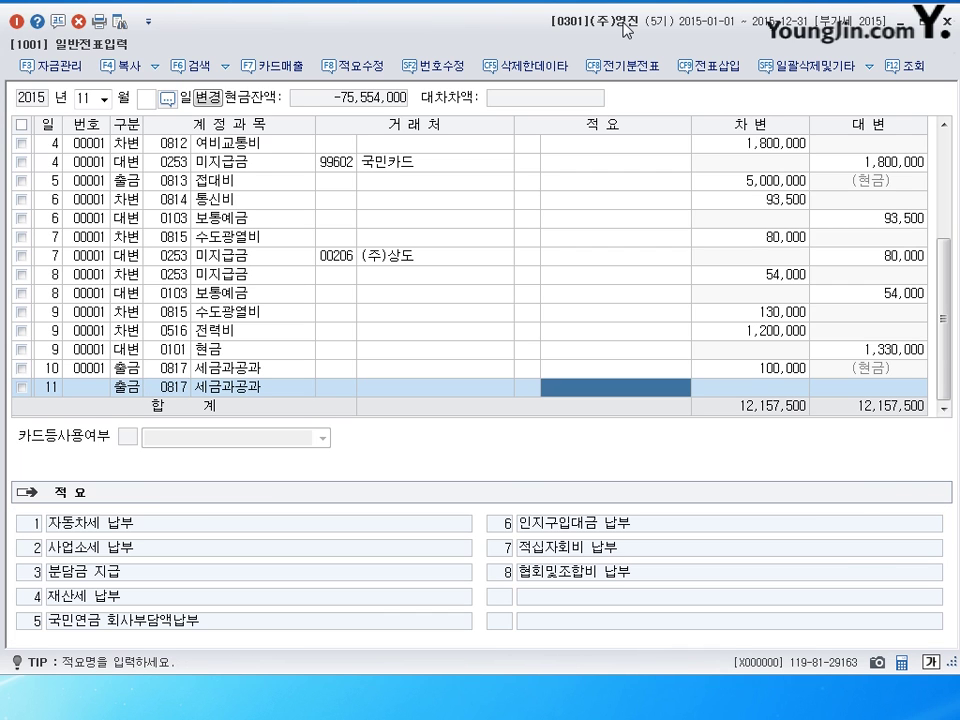
{"action": "key", "text": "Return"}
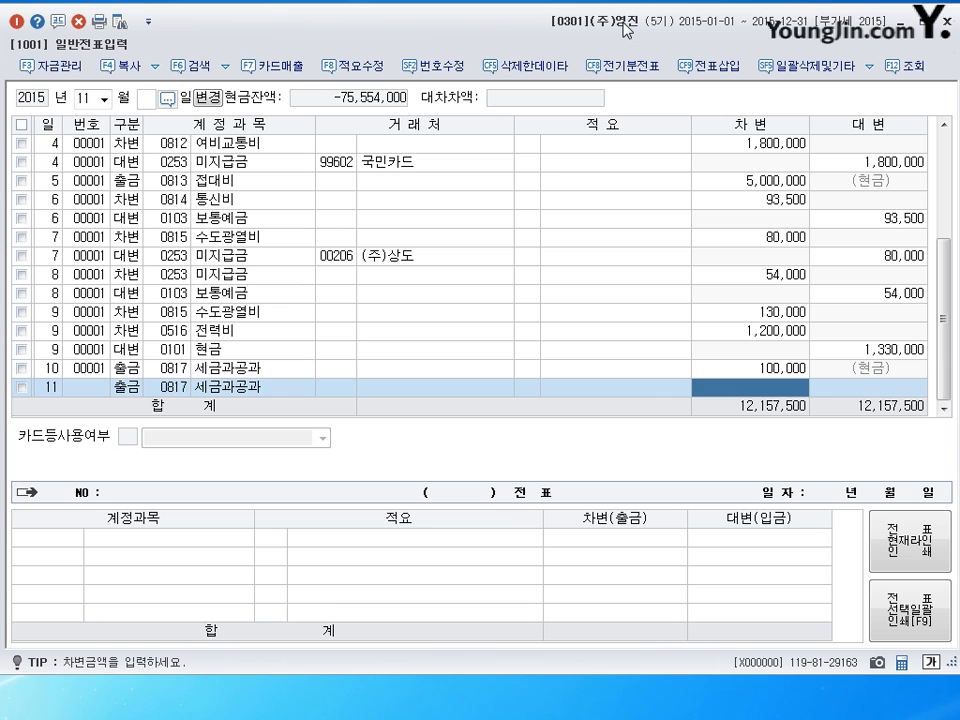
{"action": "type", "text": "1,000,000"}
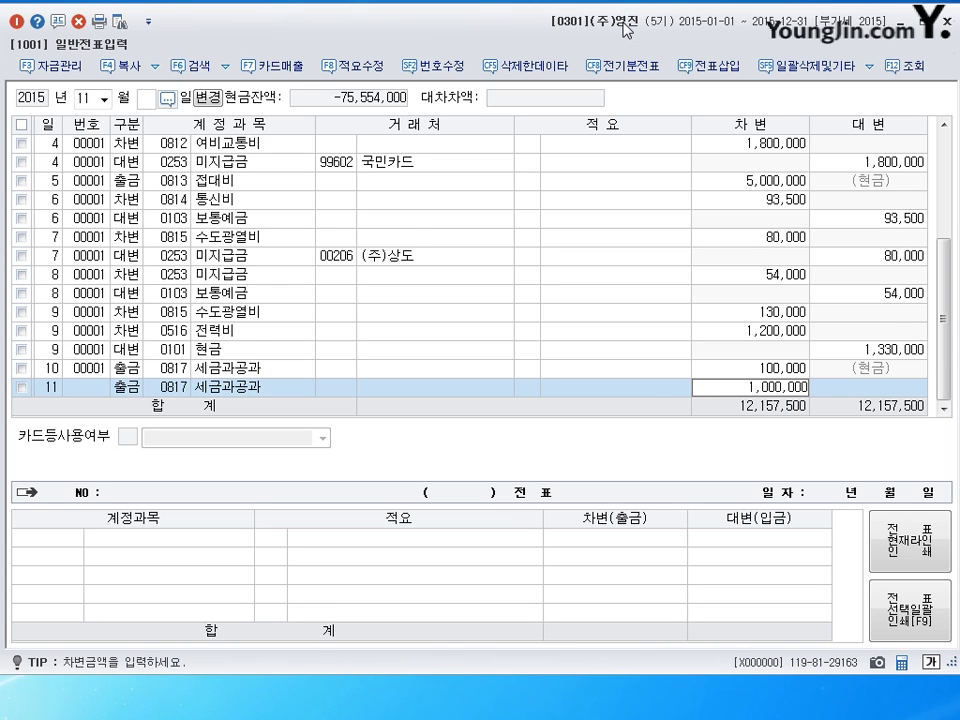
{"action": "key", "text": "Return"}
- Add a day 12 debit line (차변) for account 0517 세금과공과 with an amount of 1,250,000
{"action": "key", "text": "shift+Tab"}
{"action": "type", "text": "12"}
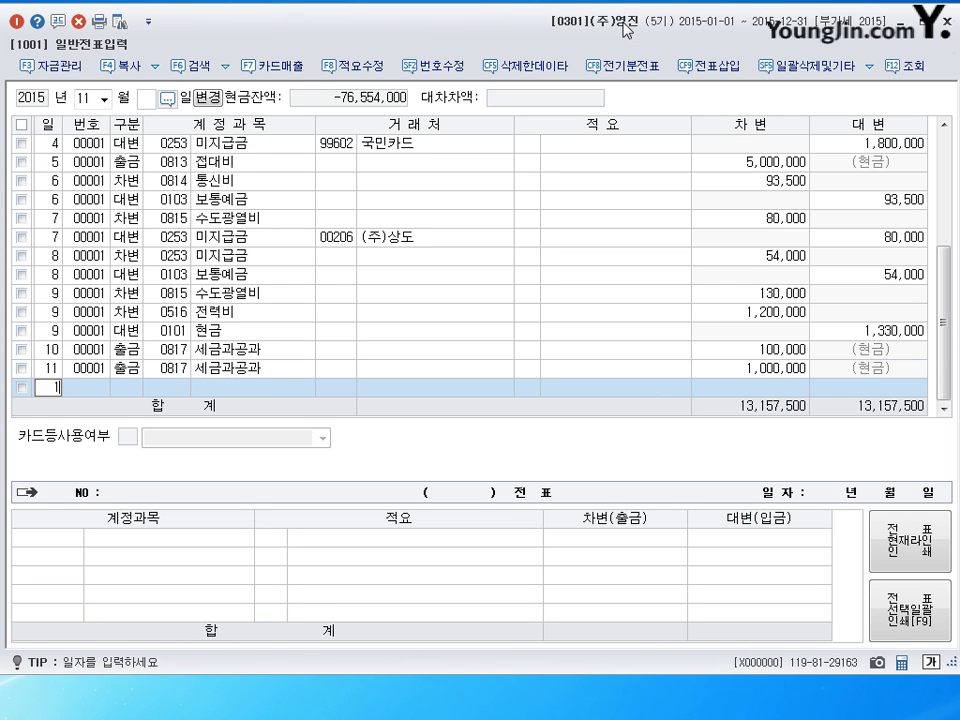
{"action": "key", "text": "Return"}
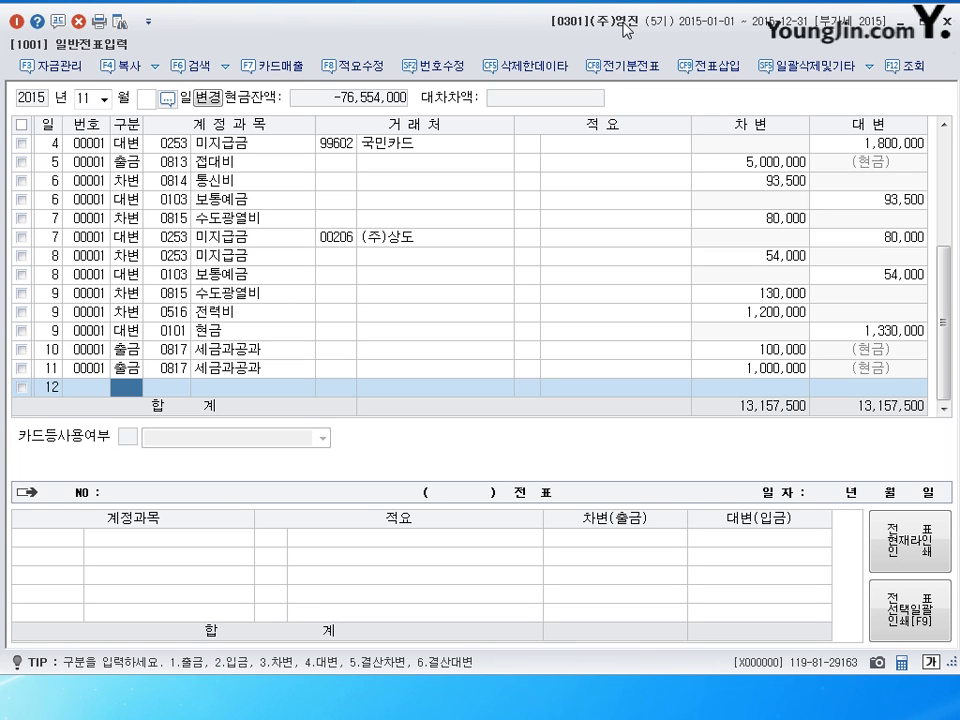
{"action": "type", "text": "3"}
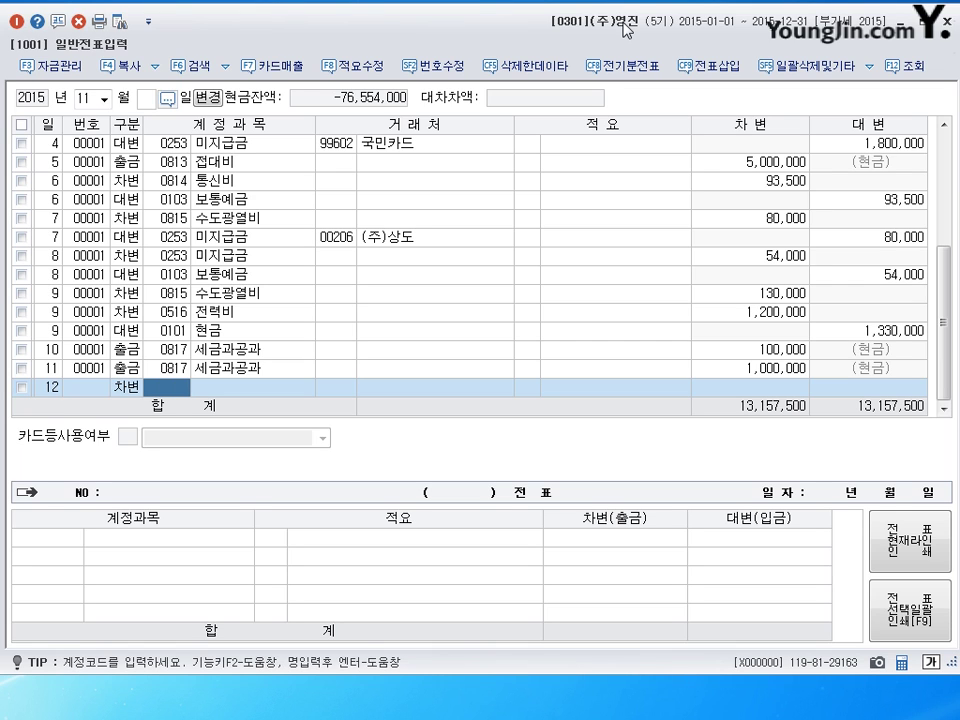
{"action": "type", "text": "0517"}
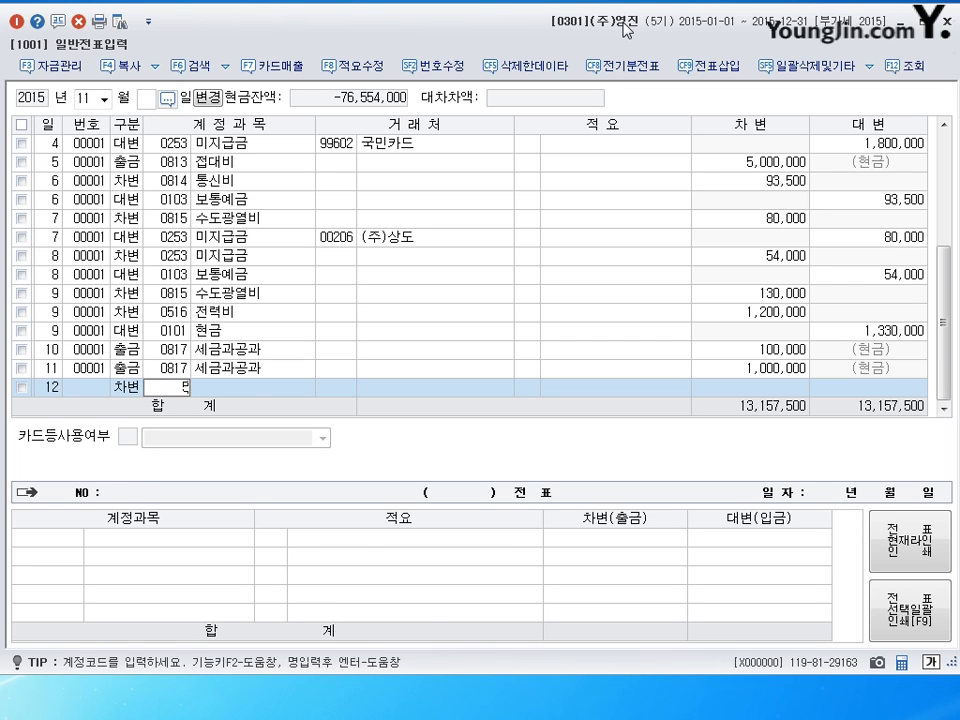
{"action": "key", "text": "Return"}
{"action": "key", "text": "Return"}
{"action": "key", "text": "Return"}
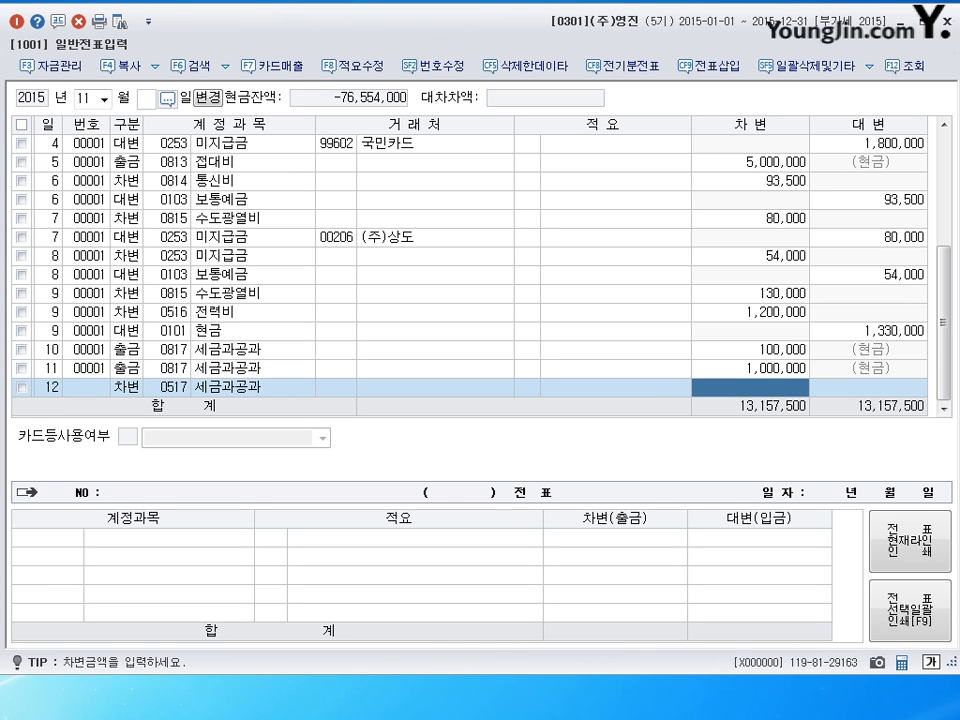
{"action": "type", "text": "1250000"}
{"action": "key", "text": "Return"}
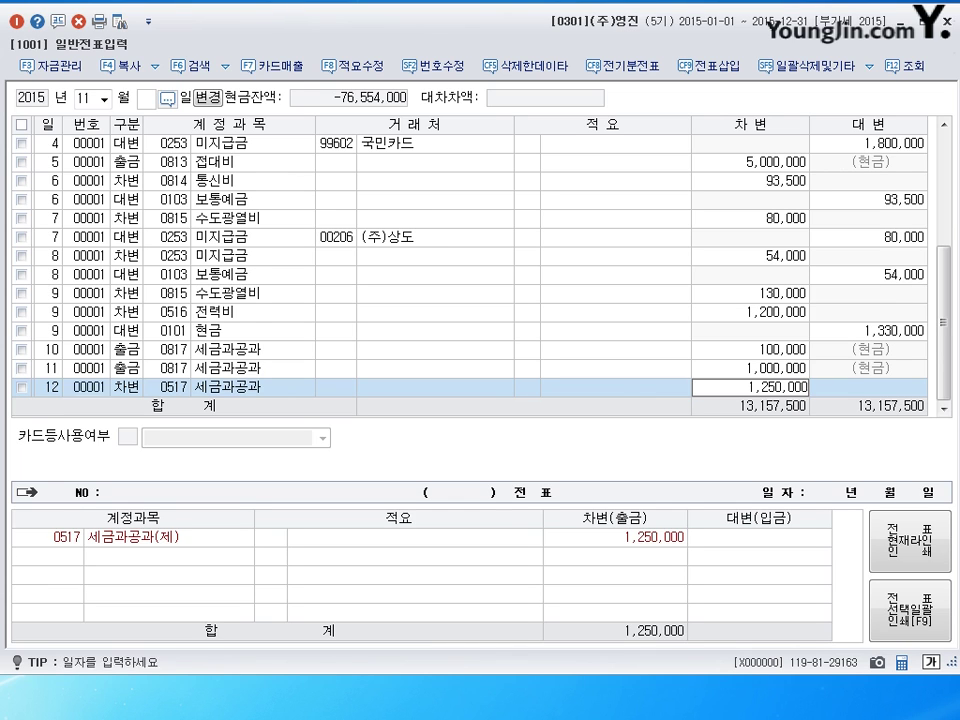
- Add a day 12 debit line (차변) for account 0817 세금과공과 with an amount of 2,100,000
{"action": "type", "text": "0817"}
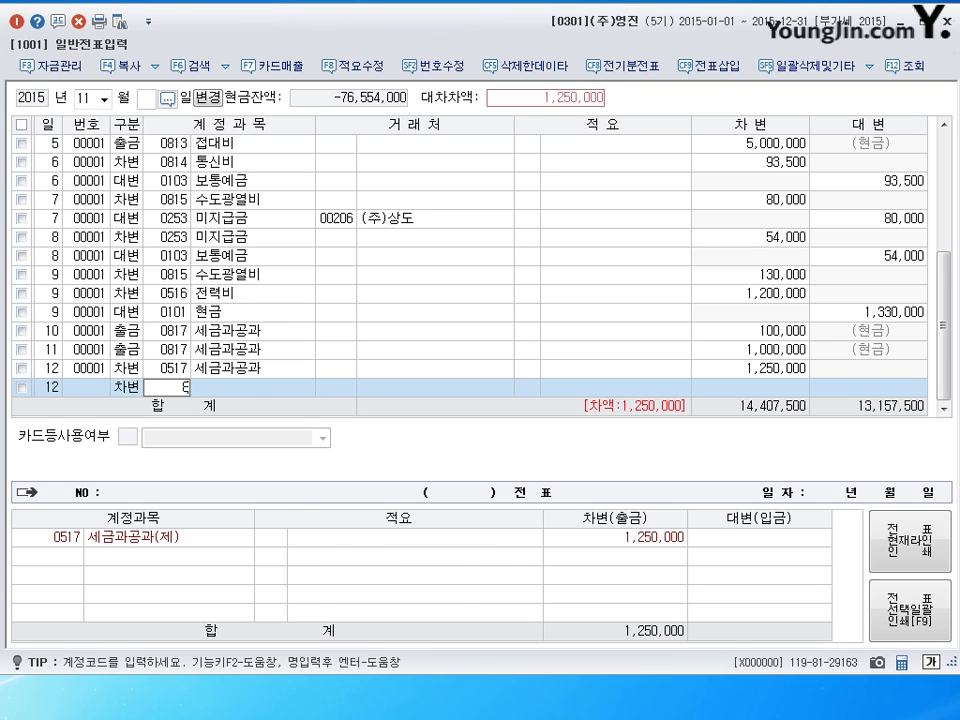
{"action": "key", "text": "Return"}
{"action": "key", "text": "Return"}
{"action": "key", "text": "Return"}
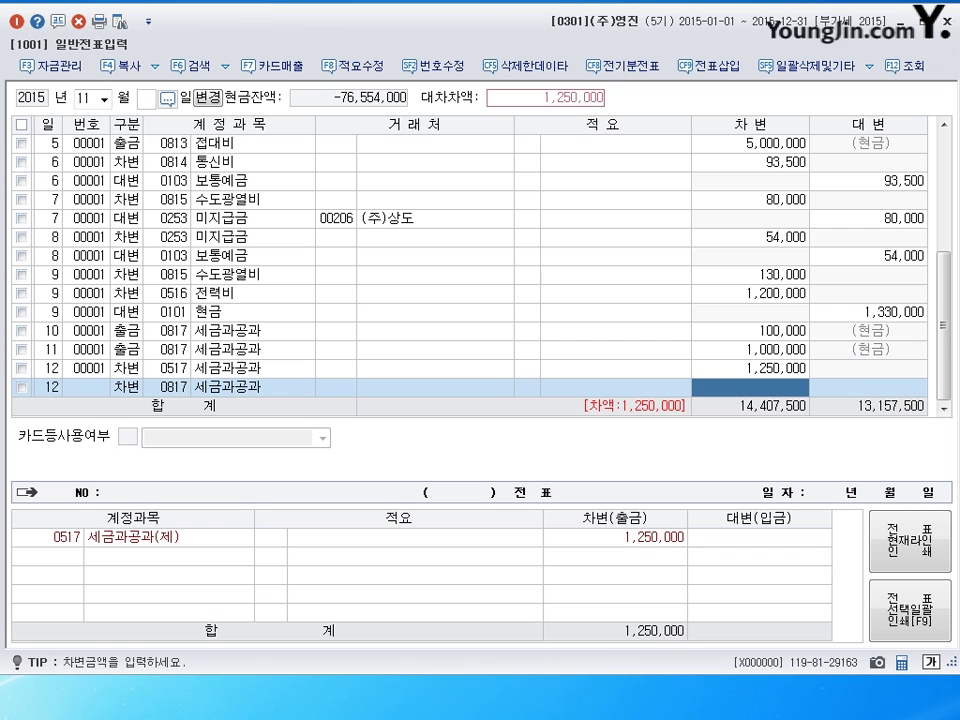
{"action": "type", "text": "2100000"}
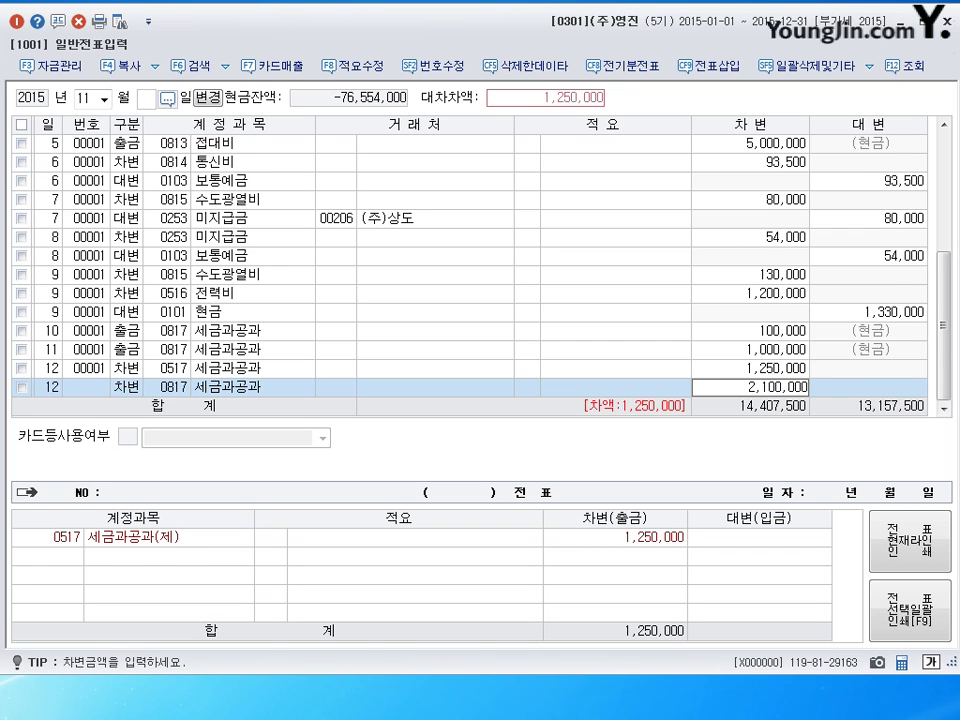
{"action": "key", "text": "Return"}
- Add a day 12 credit line (대변) for account 0101 현금 with an amount of 3,350,000
{"action": "type", "text": "4"}
{"action": "key", "text": "Return"}
{"action": "type", "text": "101"}
{"action": "key", "text": "Return"}
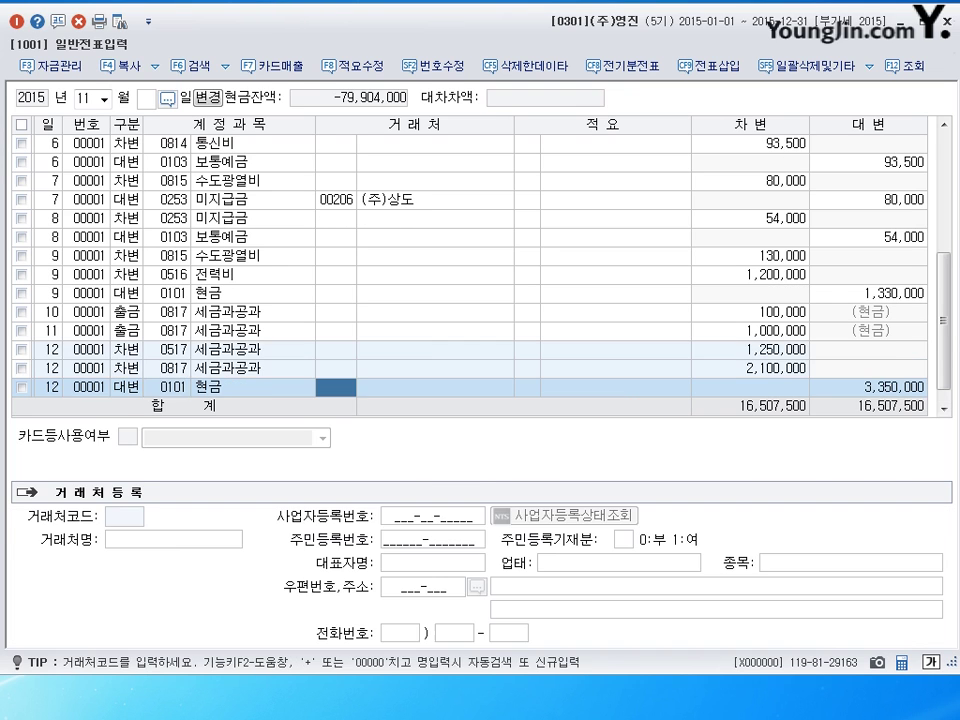
{"action": "key", "text": "Return"}
{"action": "key", "text": "Return"}
{"action": "key", "text": "Return"}
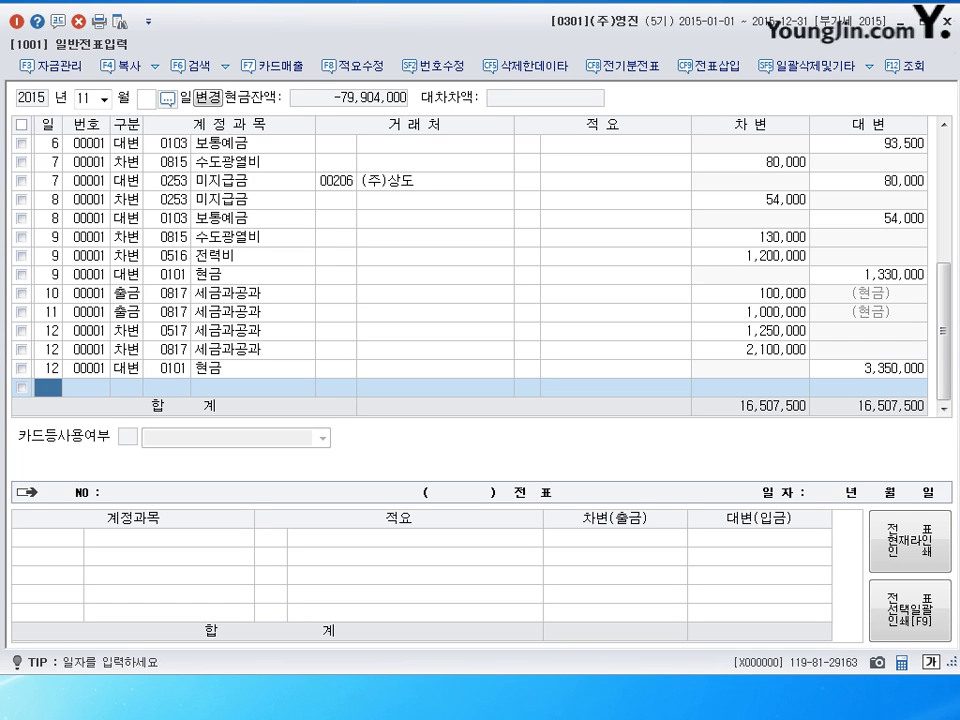
- Add a day 13 debit line (차변) for account 0819 임차료 with an amount of 500,000
{"action": "type", "text": "1"}
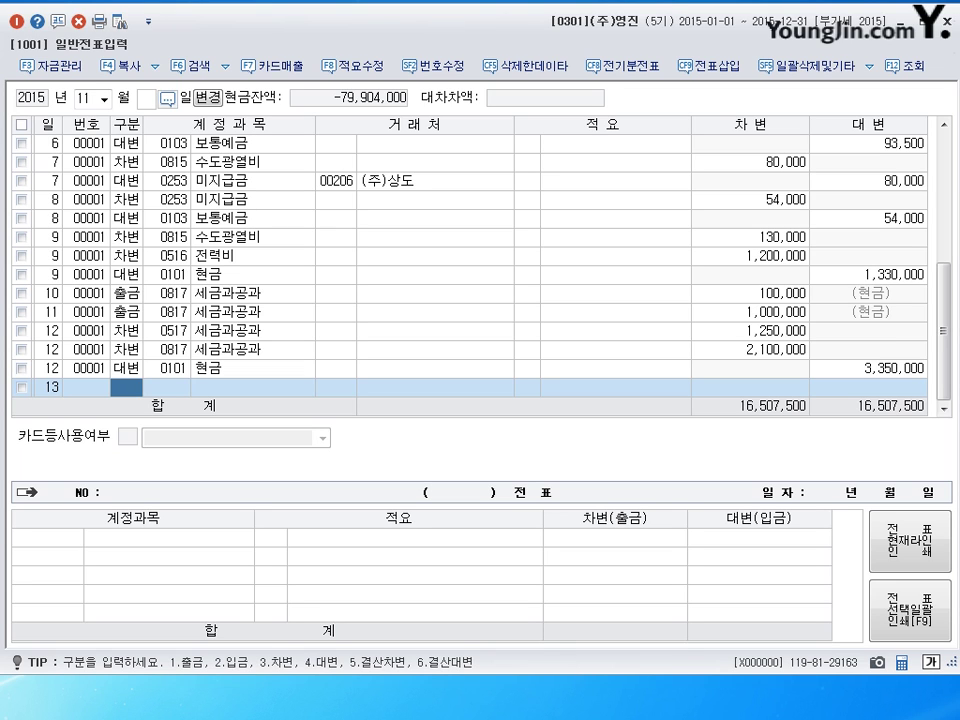
{"action": "type", "text": "3"}
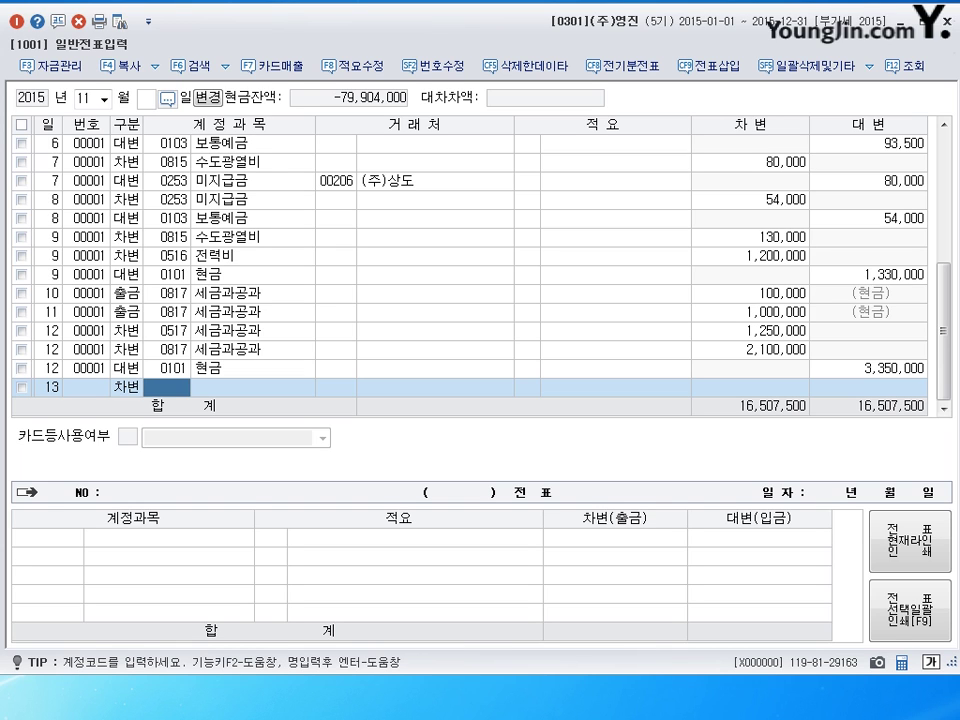
{"action": "type", "text": "819"}
{"action": "key", "text": "Return"}
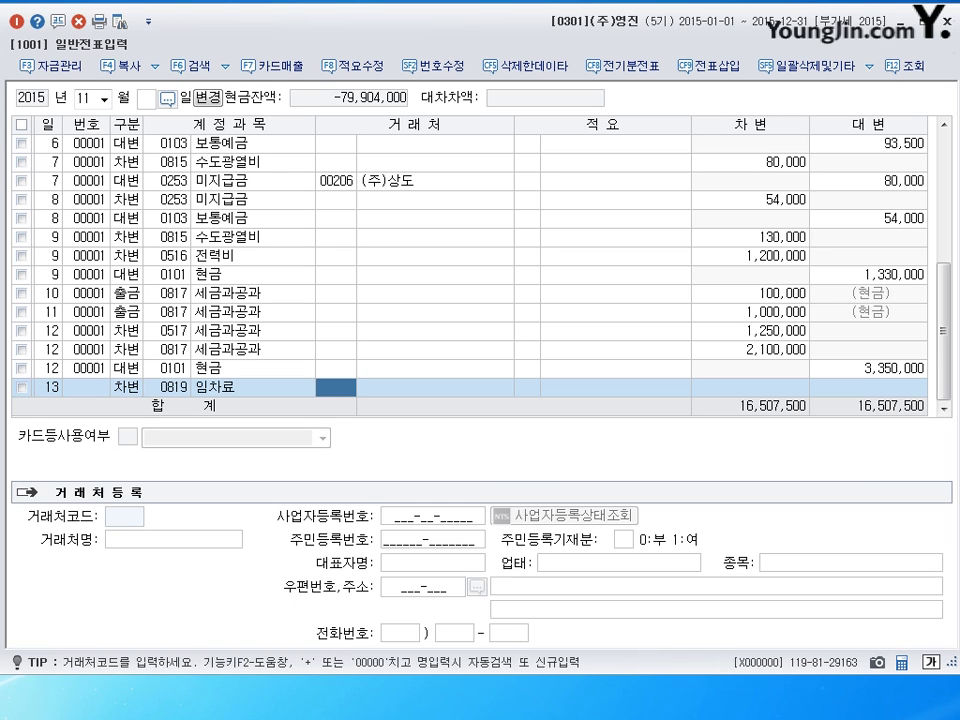
{"action": "key", "text": "Return"}
{"action": "key", "text": "Return"}
{"action": "type", "text": "5000000"}
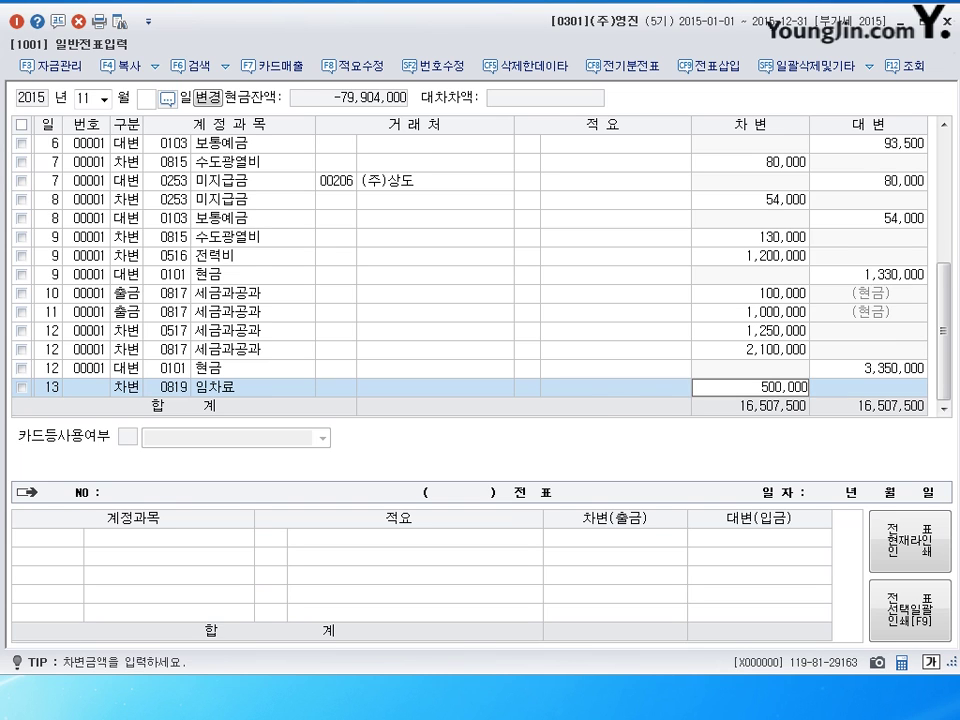
{"action": "key", "text": "Return"}
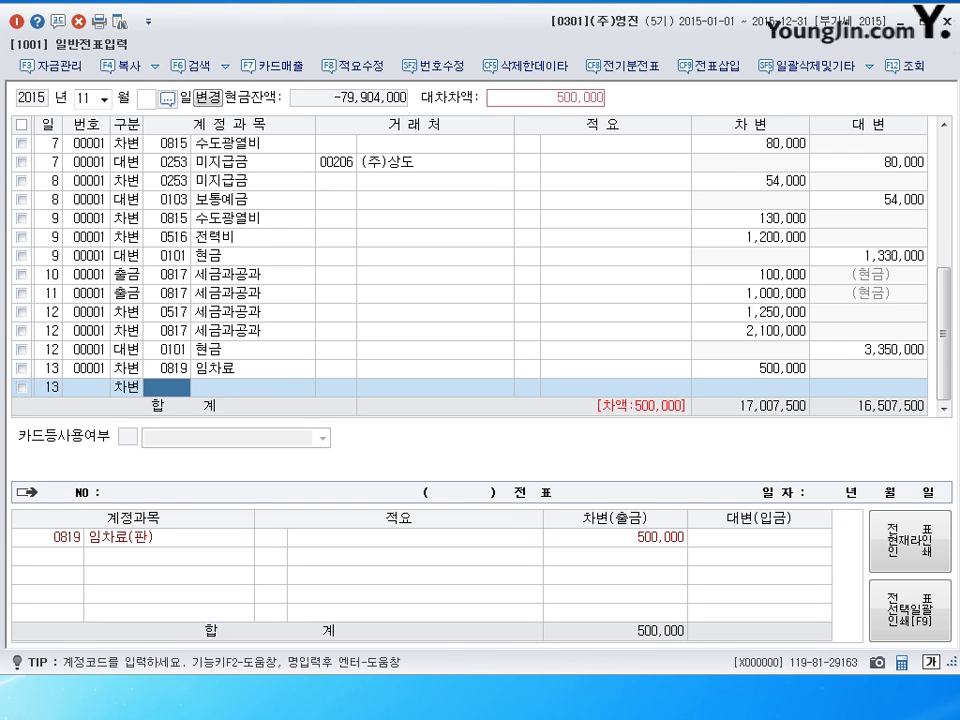
- Add a day 13 debit line (차변) for account 0831 수수료비용 with an amount of 1,600
{"action": "type", "text": "83"}
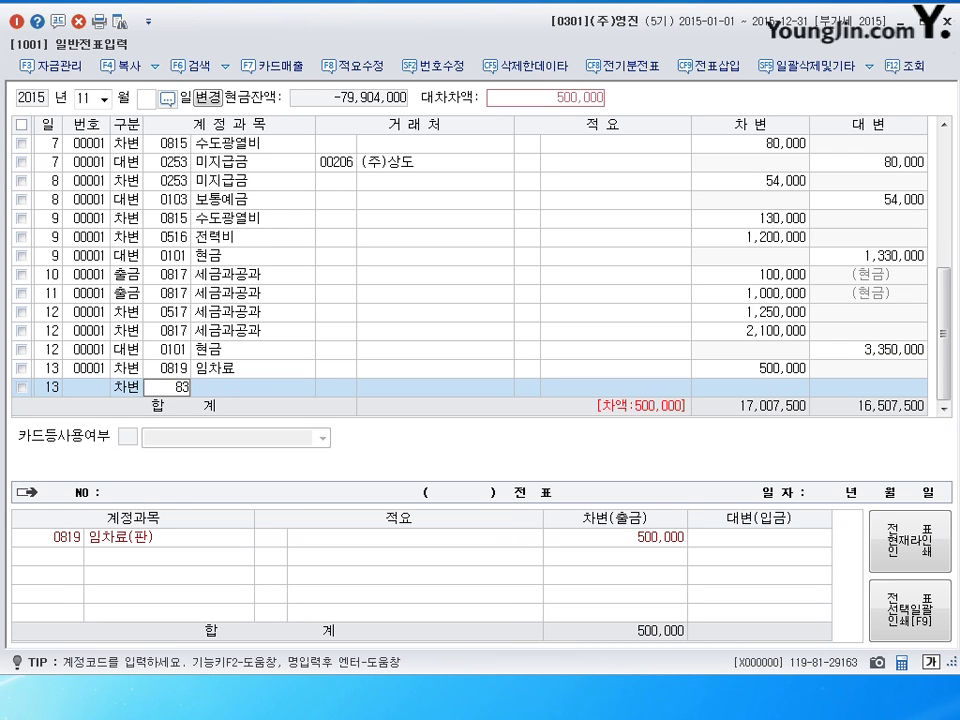
{"action": "type", "text": "1"}
{"action": "key", "text": "Return"}
{"action": "key", "text": "Return"}
{"action": "key", "text": "Return"}
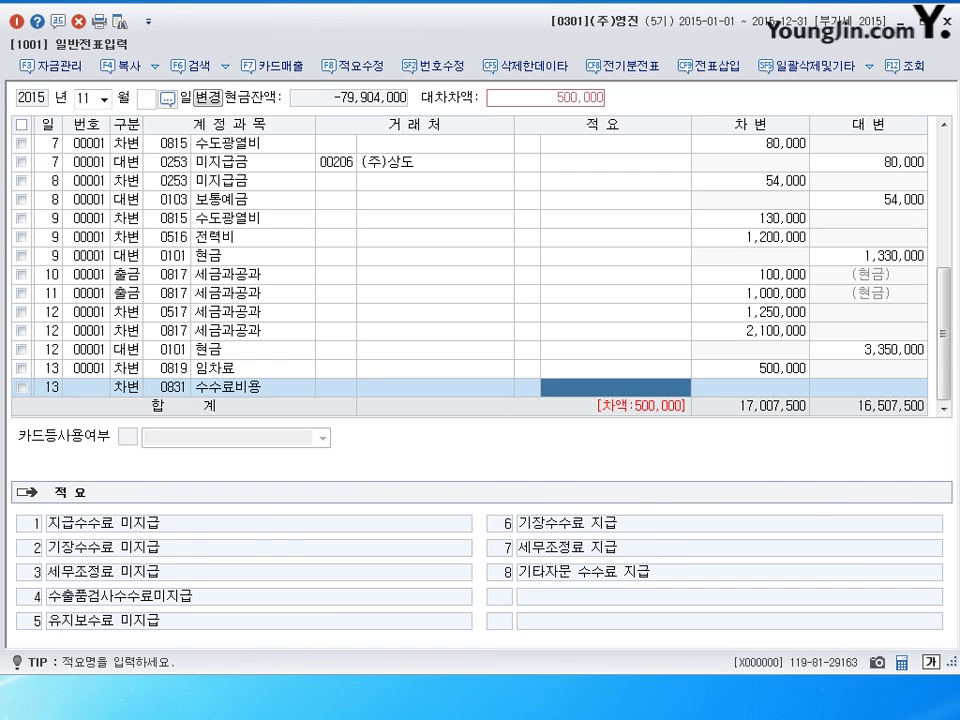
{"action": "type", "text": "1600"}
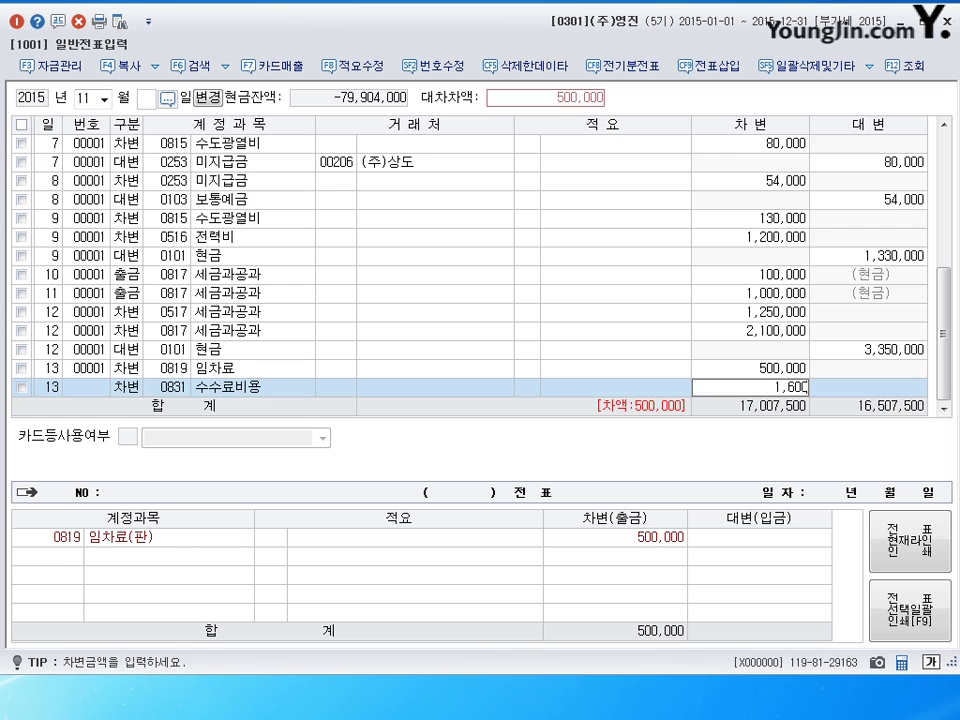
{"action": "key", "text": "Return"}
- Add a day 13 credit line (대변) for account 0103 보통예금 with an amount of 501,600
{"action": "type", "text": "4"}
{"action": "key", "text": "Return"}
{"action": "type", "text": "103"}
{"action": "key", "text": "Return"}
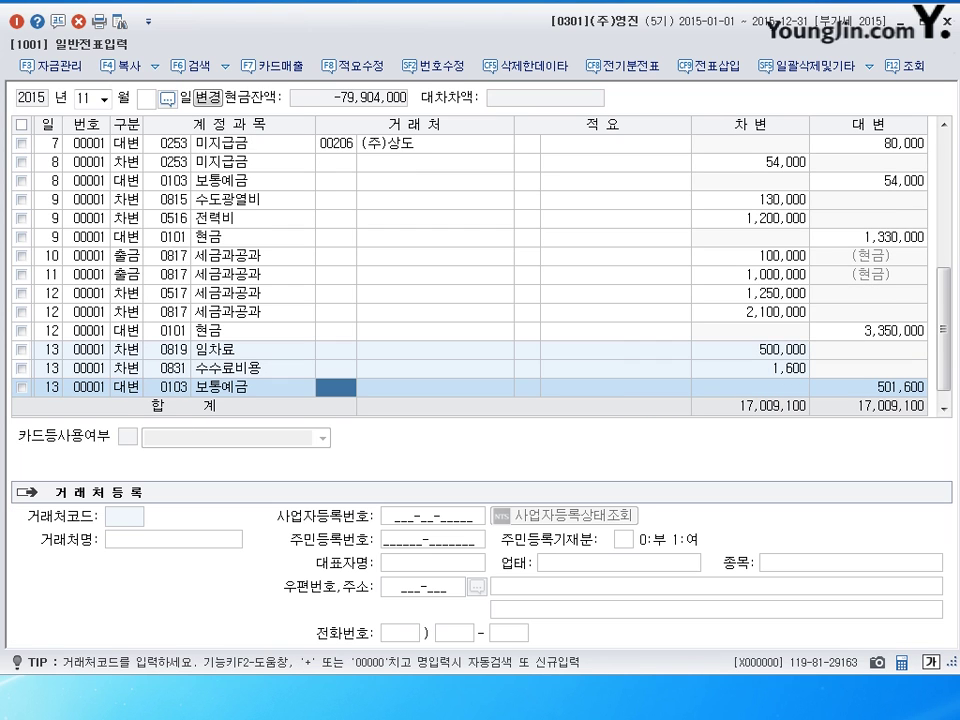
{"action": "key", "text": "Return"}
{"action": "key", "text": "Return"}
{"action": "key", "text": "Return"}
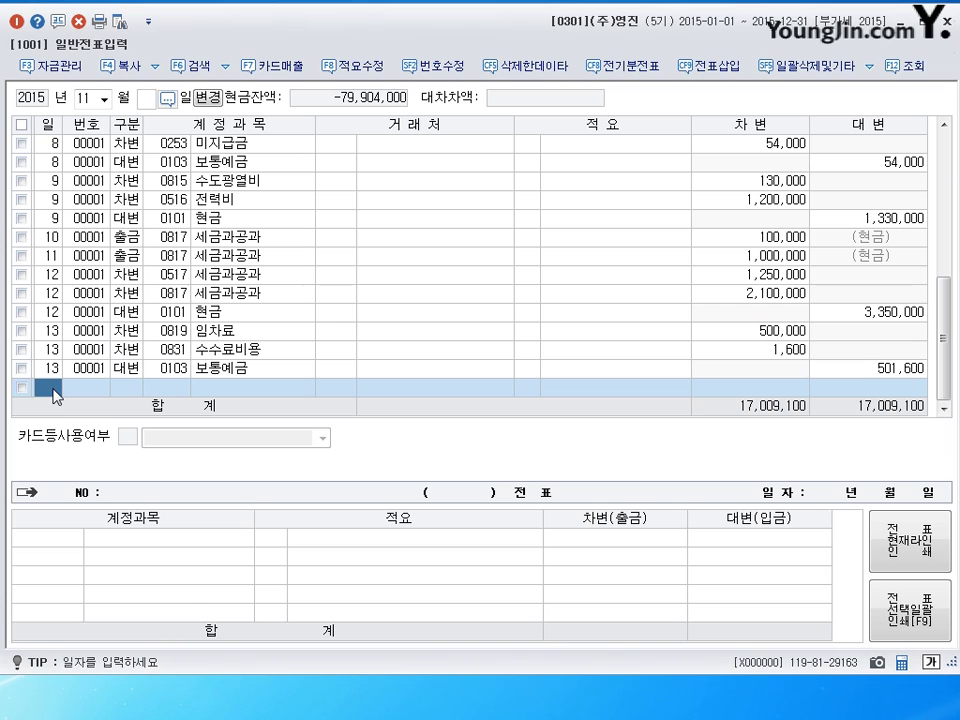
- Add a day 14 debit line (차변) for account 0521 보험료 with an amount of 3,000,000
{"action": "type", "text": "14"}
{"action": "key", "text": "Return"}
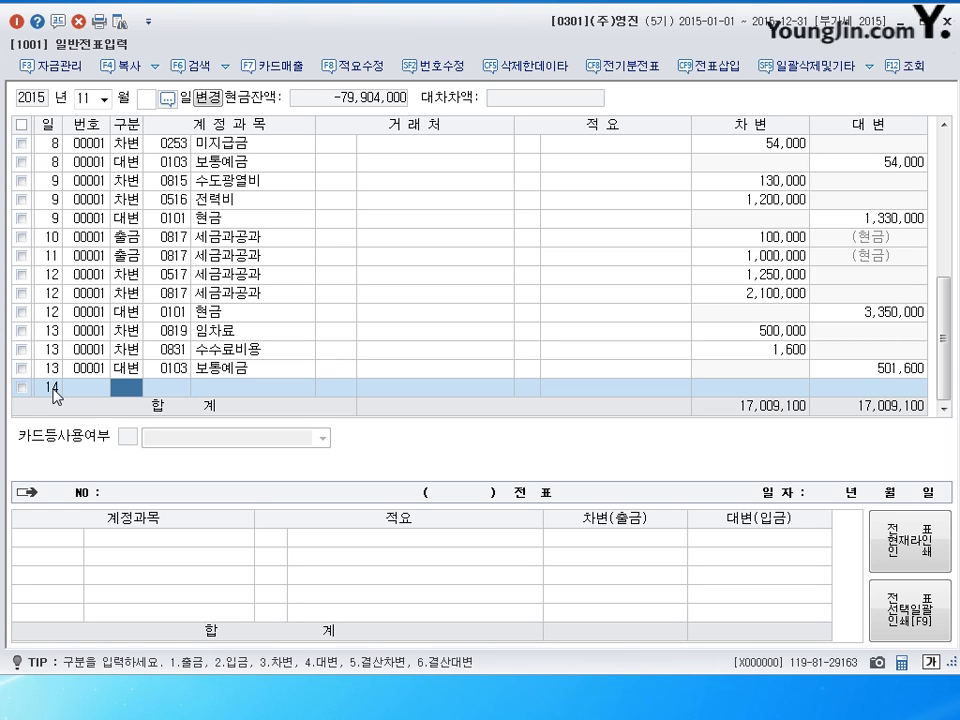
{"action": "type", "text": "30521"}
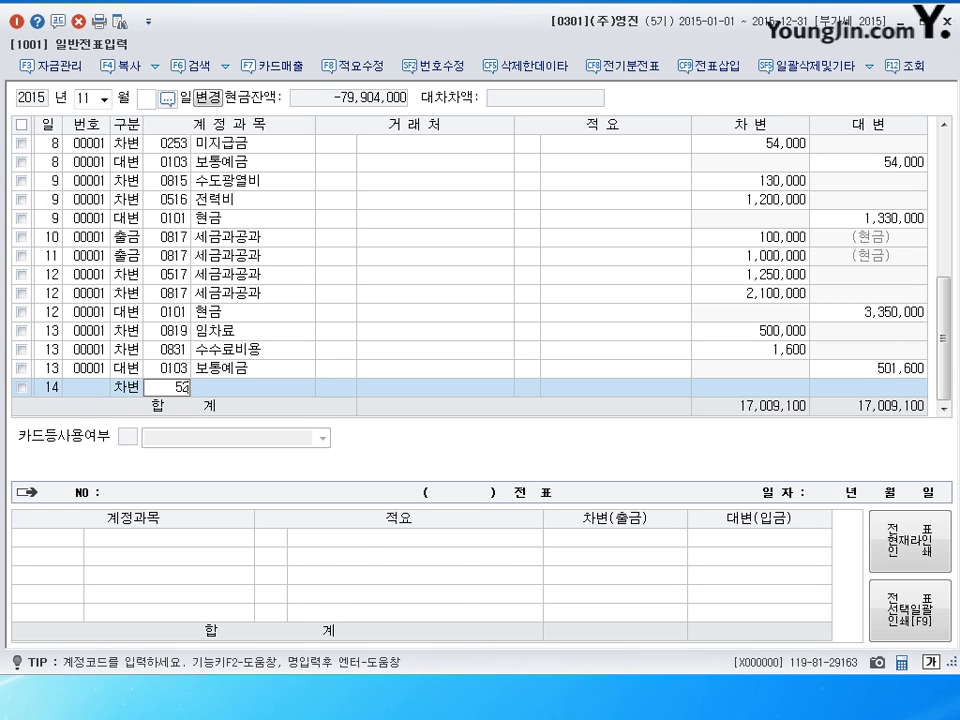
{"action": "key", "text": "Return"}
{"action": "key", "text": "Return"}
{"action": "key", "text": "Return"}
{"action": "type", "text": "3000000"}
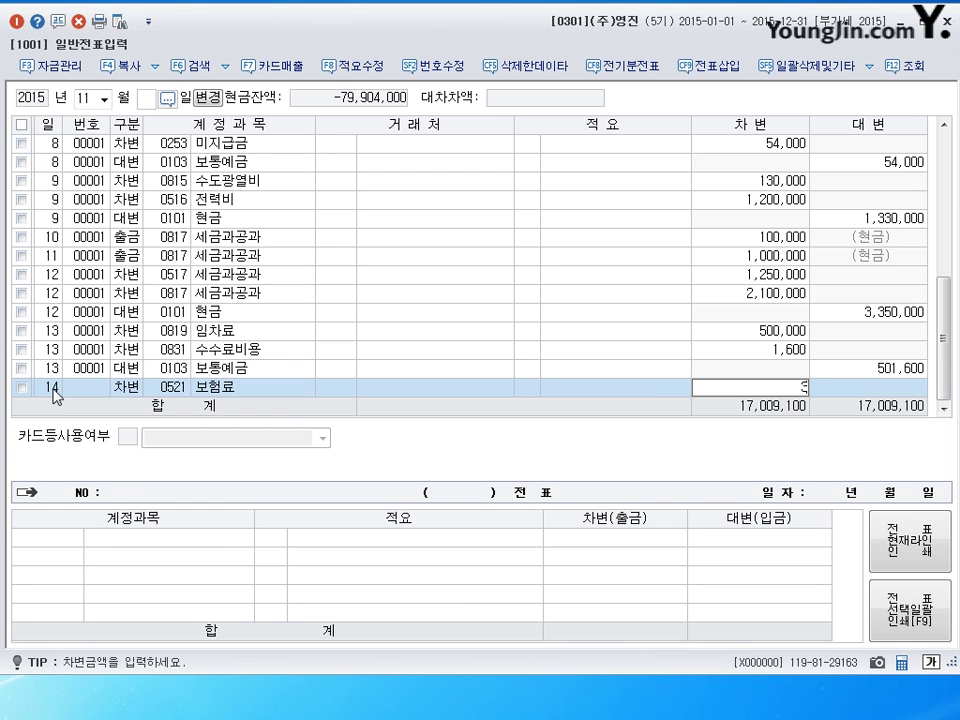
{"action": "key", "text": "Return"}
- Add a day 14 credit line (대변) for account 0103 보통예금 with an amount of 3,000,000
{"action": "type", "text": "40103"}
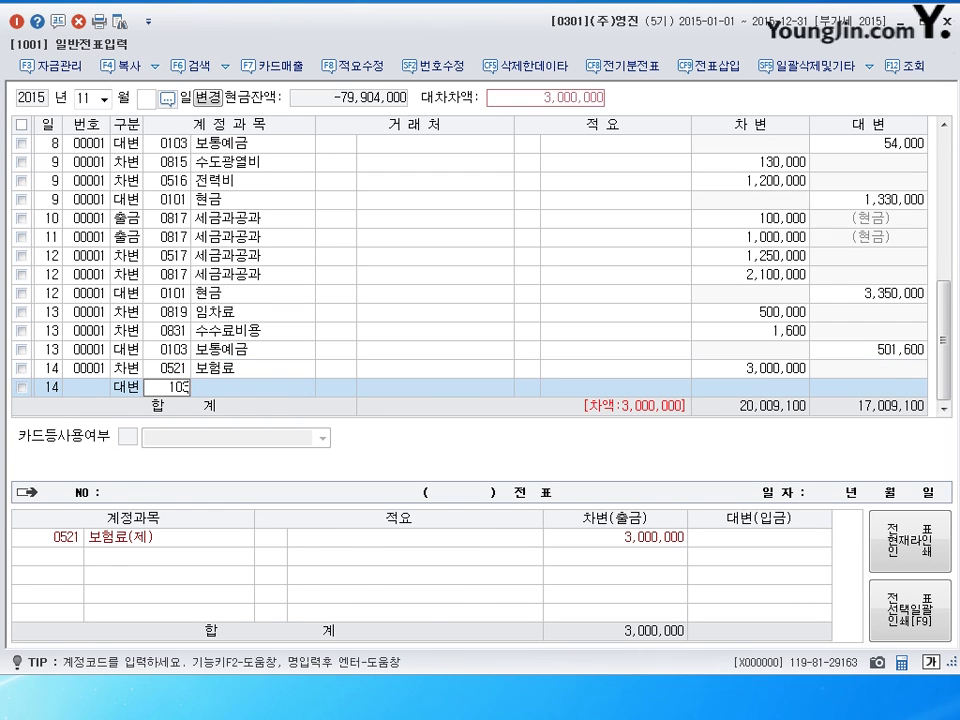
{"action": "key", "text": "Return"}
{"action": "key", "text": "Return"}
{"action": "key", "text": "Return"}
{"action": "key", "text": "Return"}
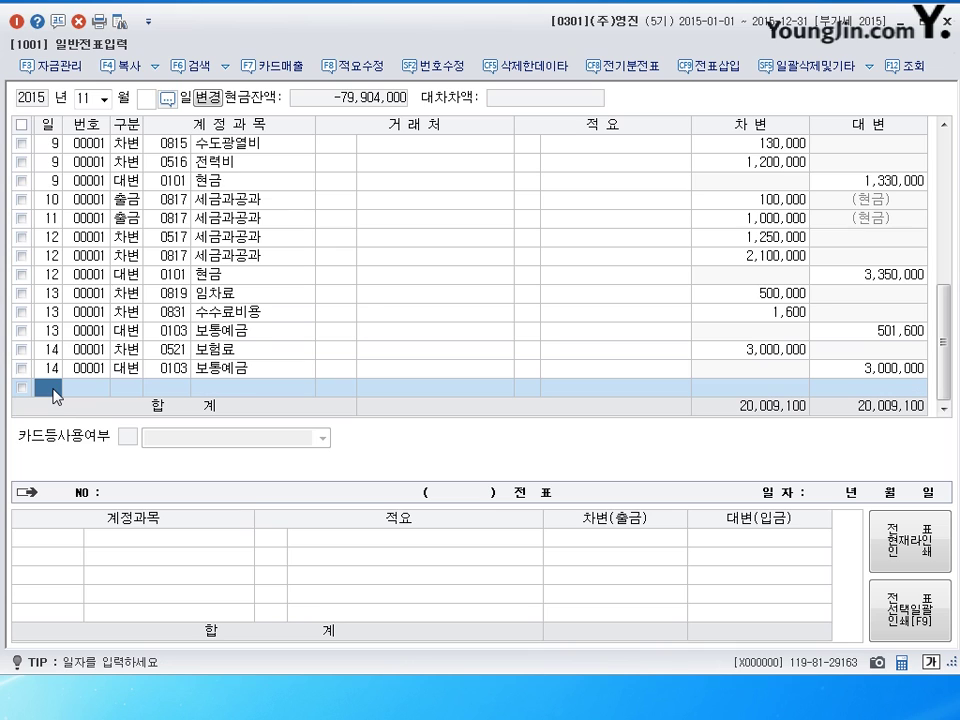
- Add a day 15 debit line (차변) for account 0822 차량유지비 with an amount of 50,000
{"action": "type", "text": "15"}
{"action": "key", "text": "Return"}
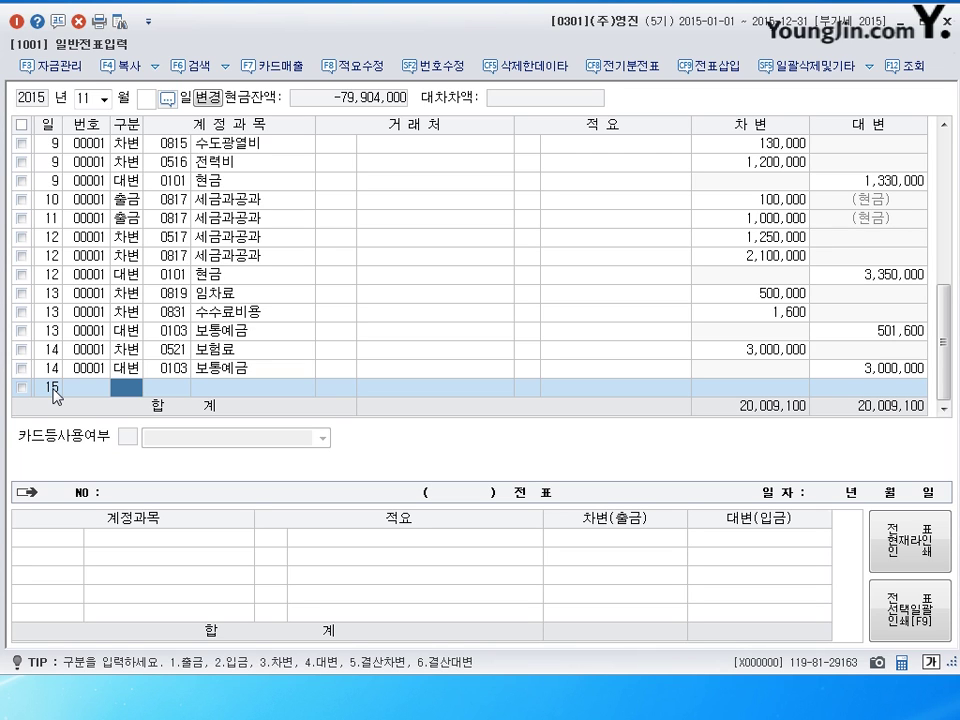
{"action": "type", "text": "3"}
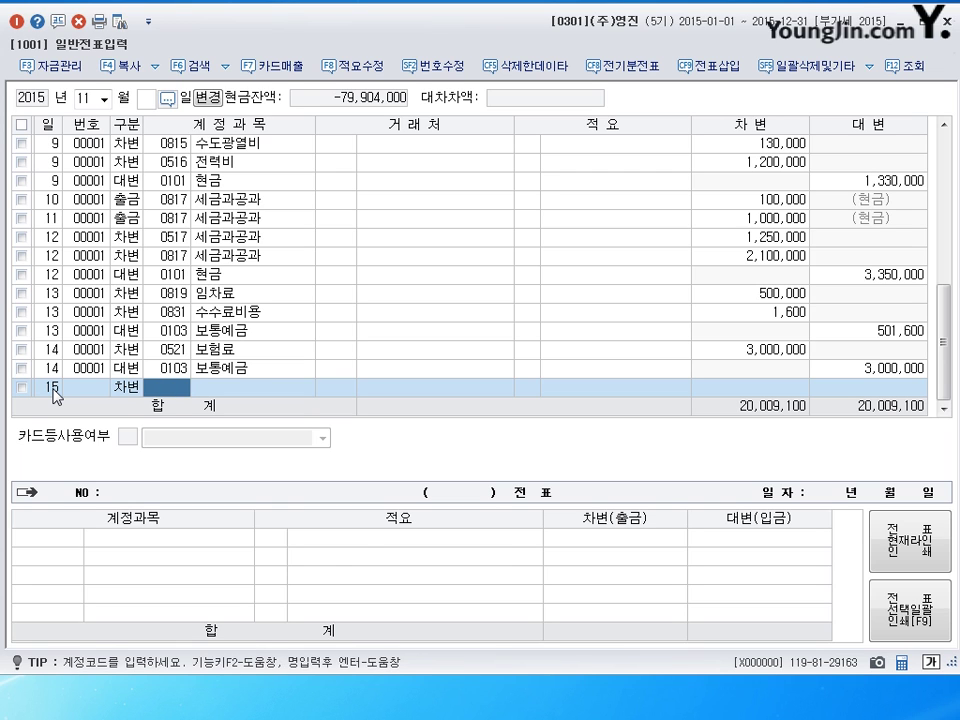
{"action": "type", "text": "822"}
{"action": "key", "text": "Return"}
{"action": "key", "text": "Return"}
{"action": "key", "text": "Return"}
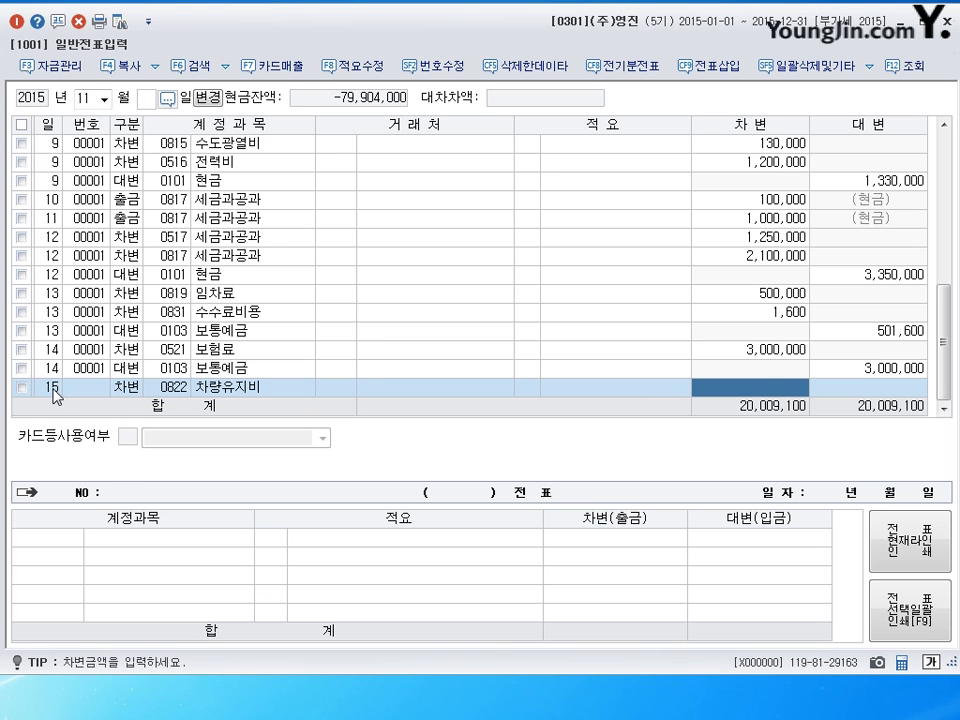
{"action": "type", "text": "500000"}
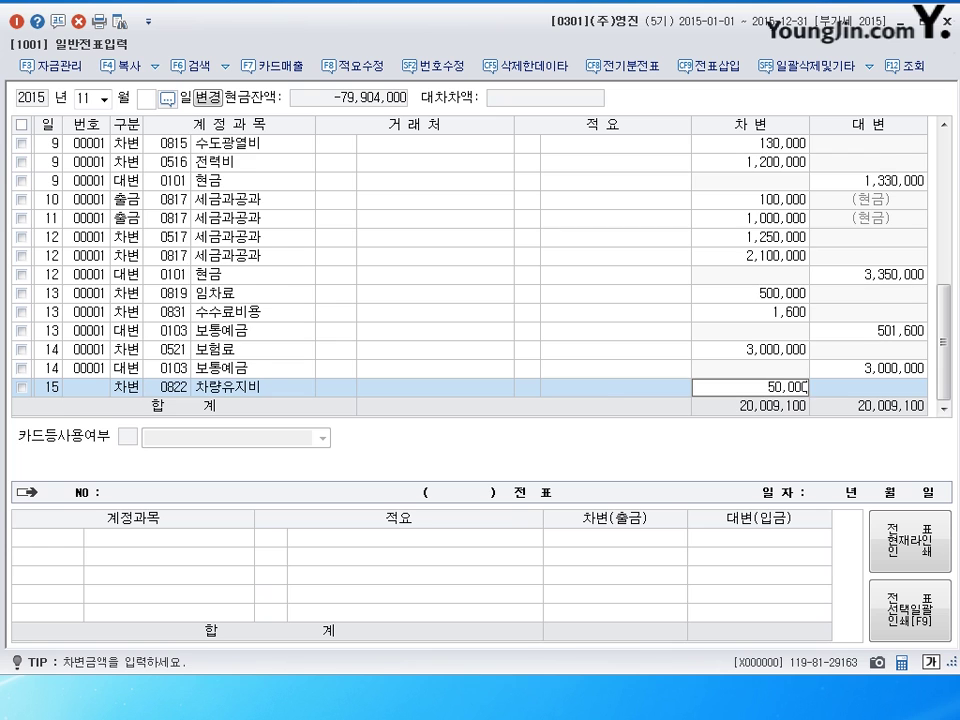
{"action": "key", "text": "Return"}
- Add a day 15 credit line (대변) for account 0253 미지급금 with 국민카드 as the 거래처 and an amount of 50,000
{"action": "type", "text": "4253"}
{"action": "key", "text": "Return"}
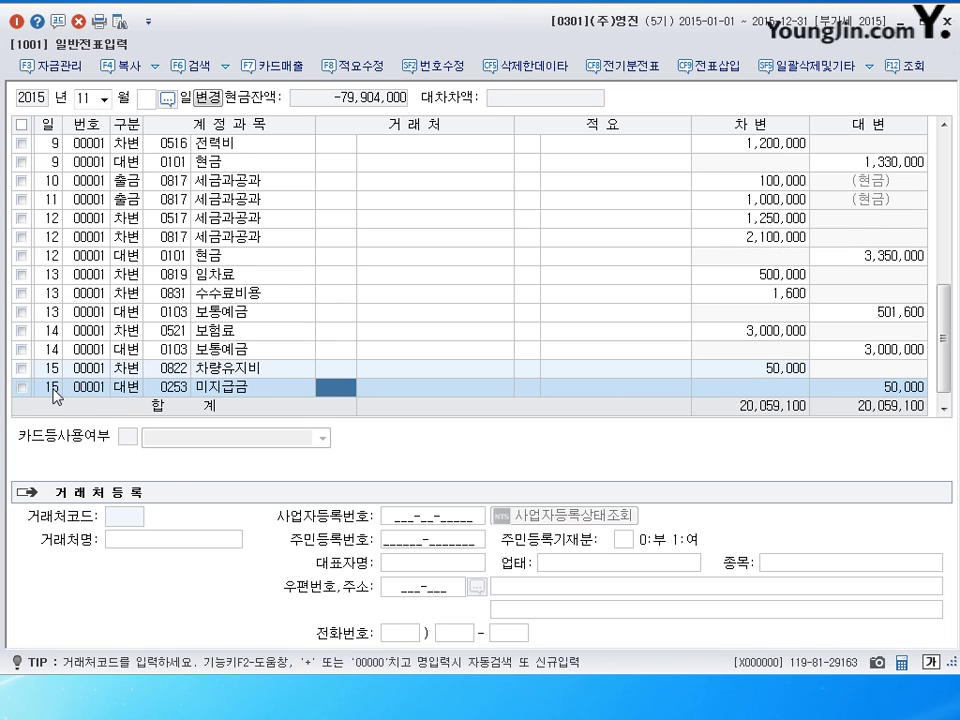
{"action": "type", "text": "국민"}
{"action": "key", "text": "Return"}
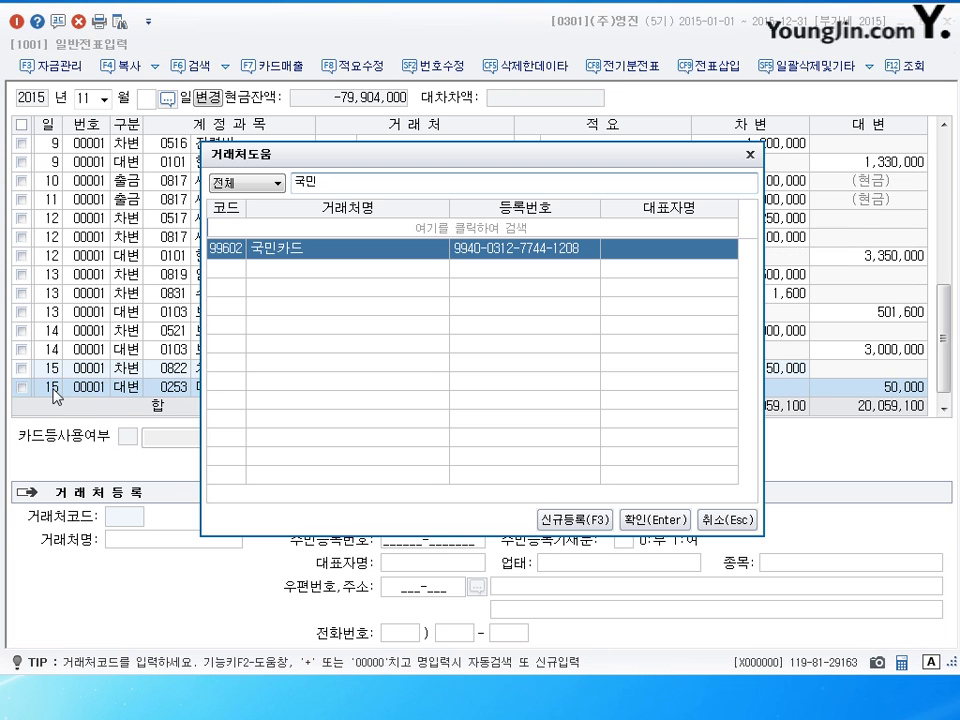
{"action": "key", "text": "Escape"}
{"action": "key", "text": "Return"}
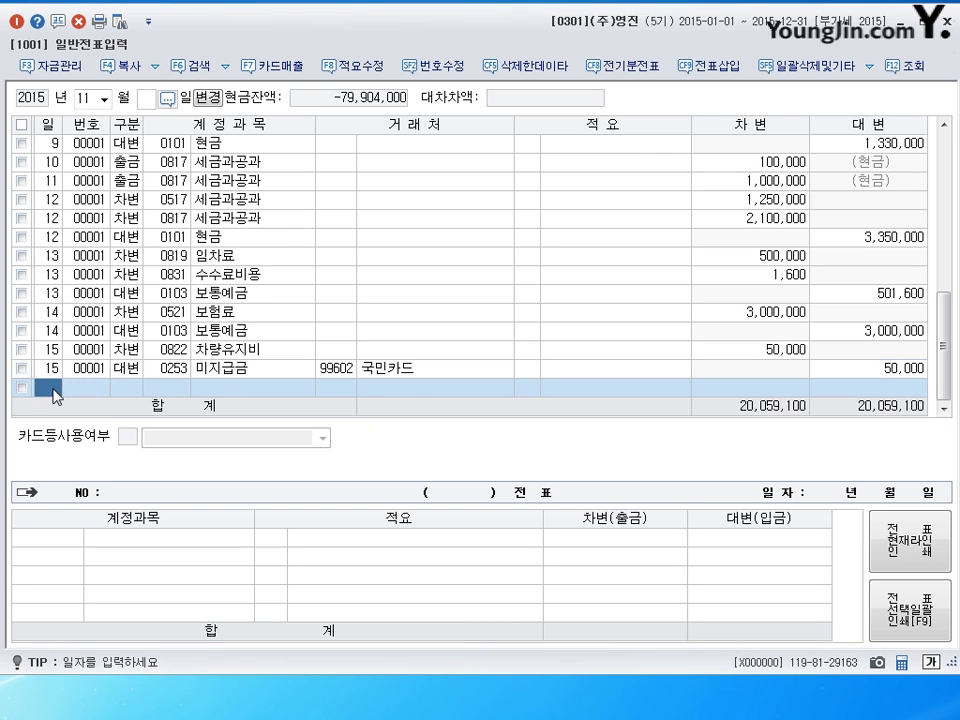
- Add a day 16 cash payment line (출금) for account 0824 운반비 with an amount of 10,000
{"action": "type", "text": "16"}
{"action": "key", "text": "Return"}
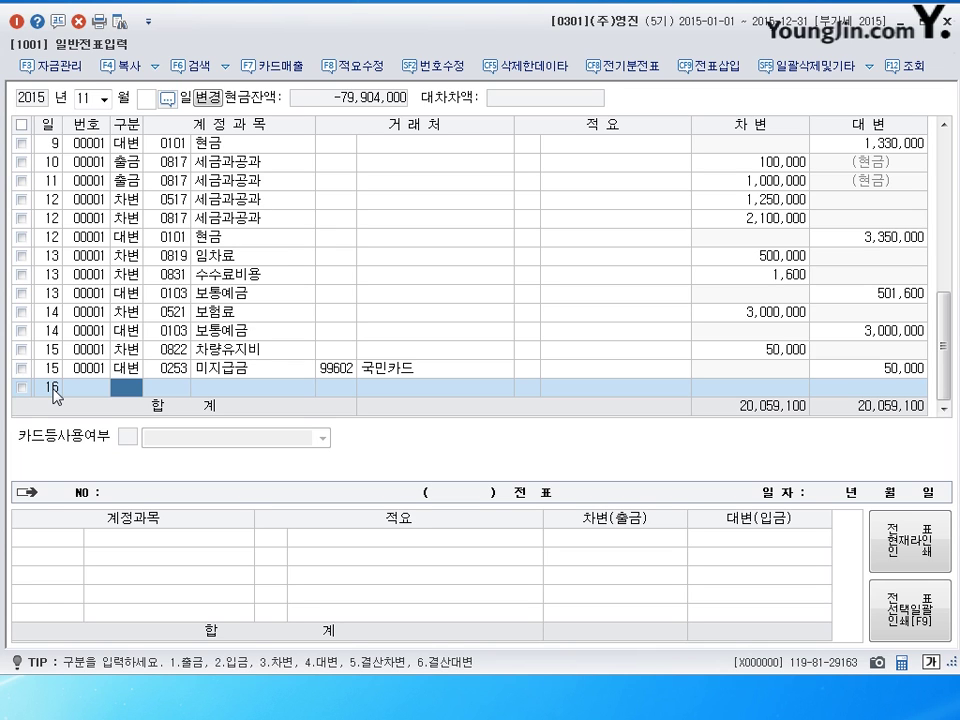
{"action": "type", "text": "1"}
{"action": "key", "text": "Return"}
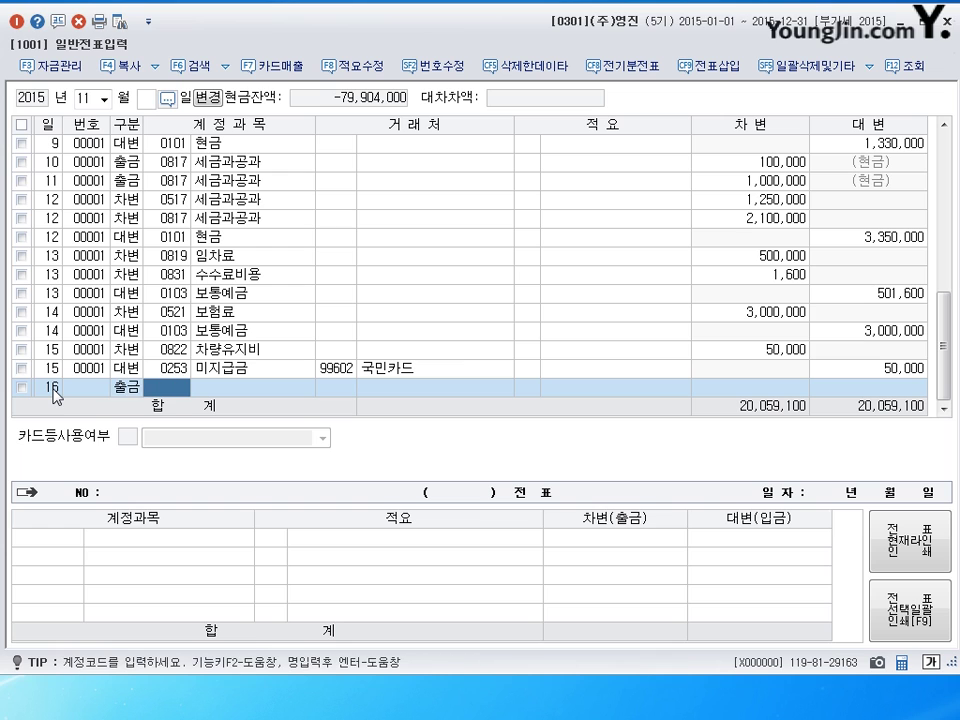
{"action": "type", "text": "0824"}
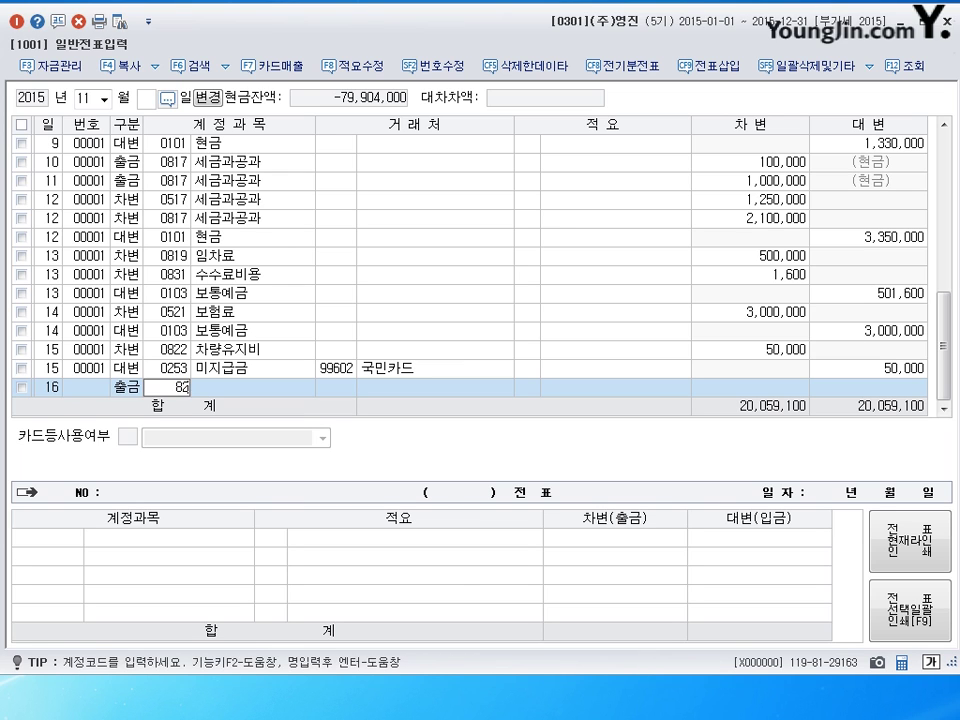
{"action": "key", "text": "Return"}
{"action": "key", "text": "Return"}
{"action": "key", "text": "Return"}
{"action": "type", "text": "100000"}
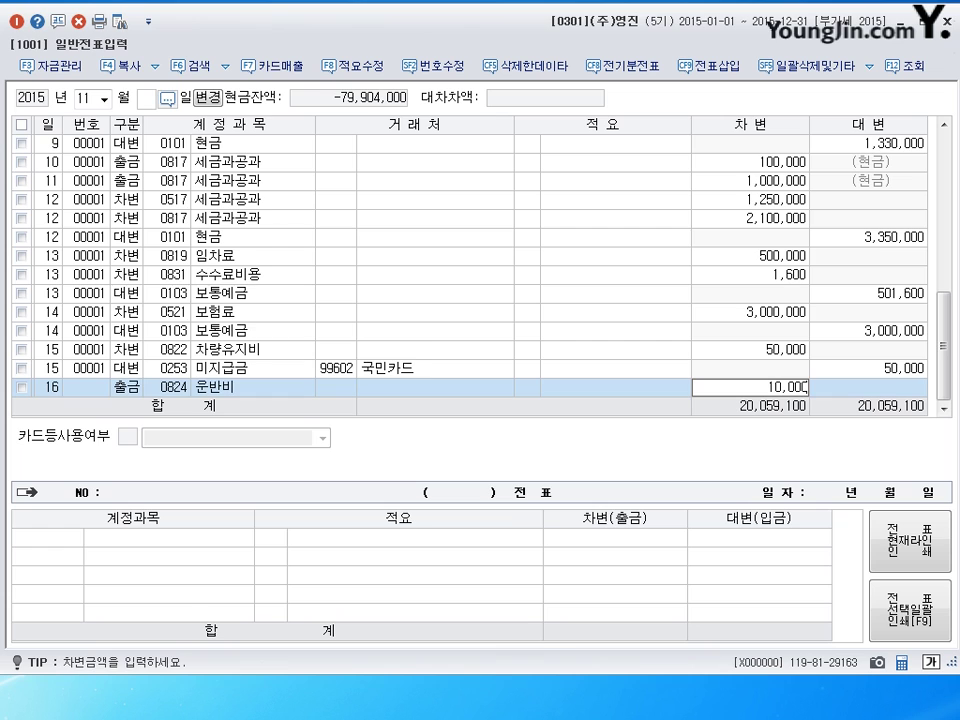
{"action": "key", "text": "Return"}
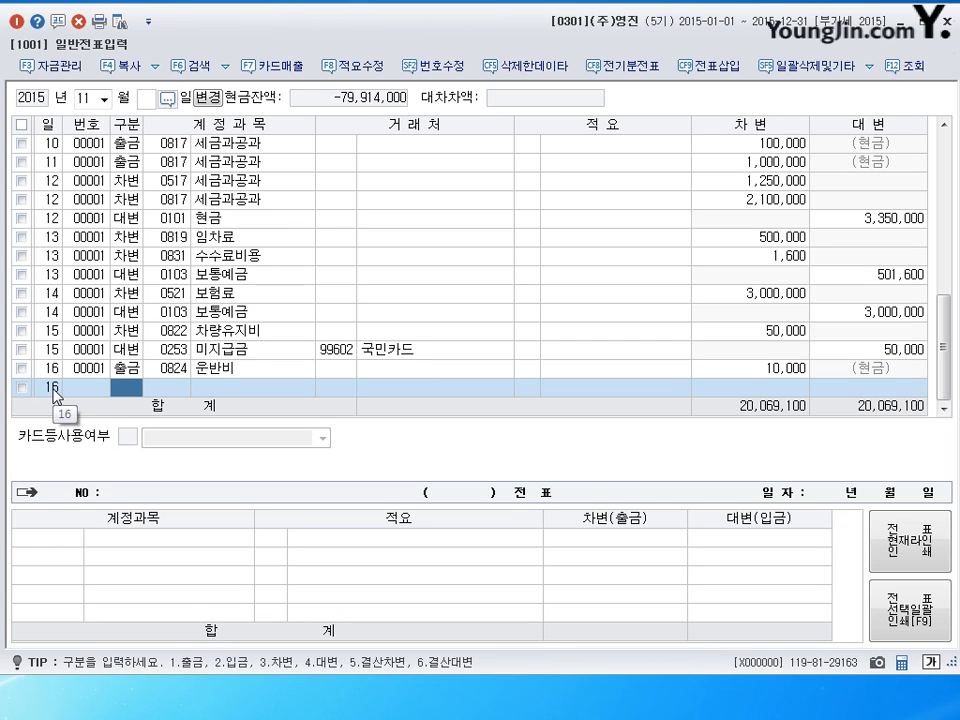
- Add a day 17 debit line (차변) for account 0525 교육훈련비 with an amount of 3,000,000
{"action": "left_click", "coordinate": [55, 390]}
{"action": "type", "text": "17"}
{"action": "key", "text": "Return"}
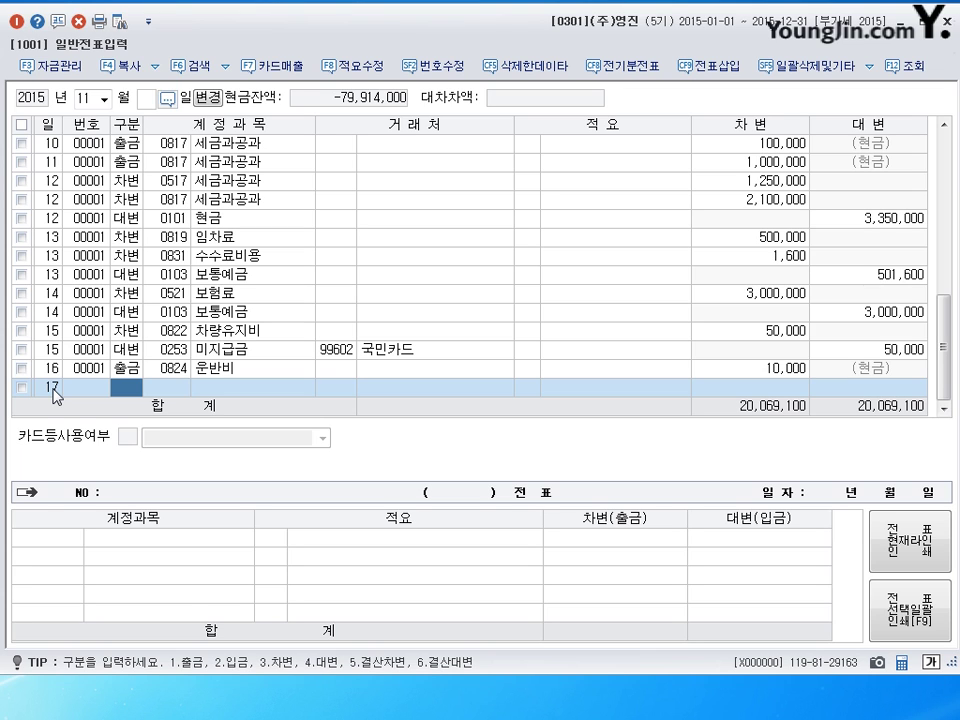
{"action": "type", "text": "3"}
{"action": "key", "text": "Return"}
{"action": "type", "text": "525"}
{"action": "key", "text": "Return"}
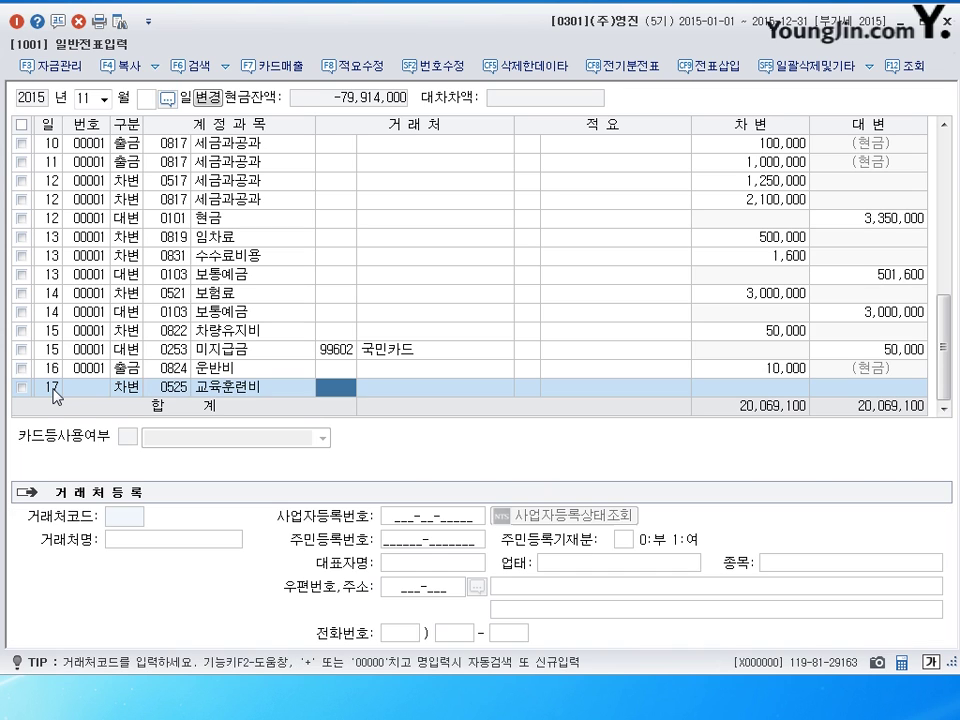
{"action": "key", "text": "Return"}
{"action": "key", "text": "Return"}
{"action": "type", "text": "3000000"}
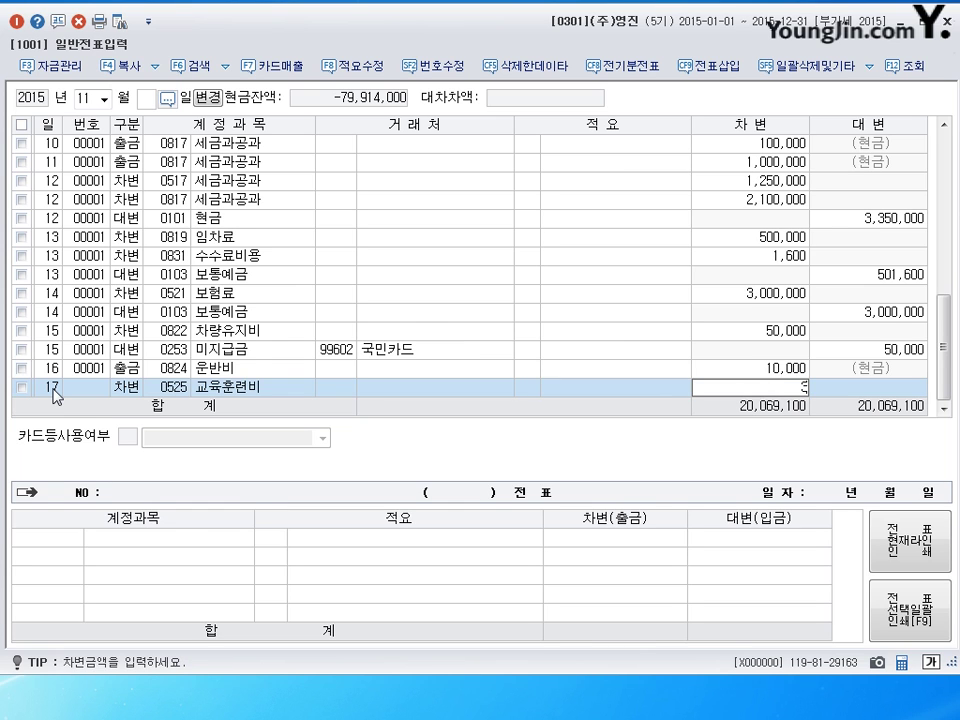
{"action": "key", "text": "Return"}
- Add a day 17 credit line (대변) for account 0254 예수금 with an amount of 3,000,000
{"action": "type", "text": "4"}
{"action": "key", "text": "Return"}
{"action": "type", "text": "254"}
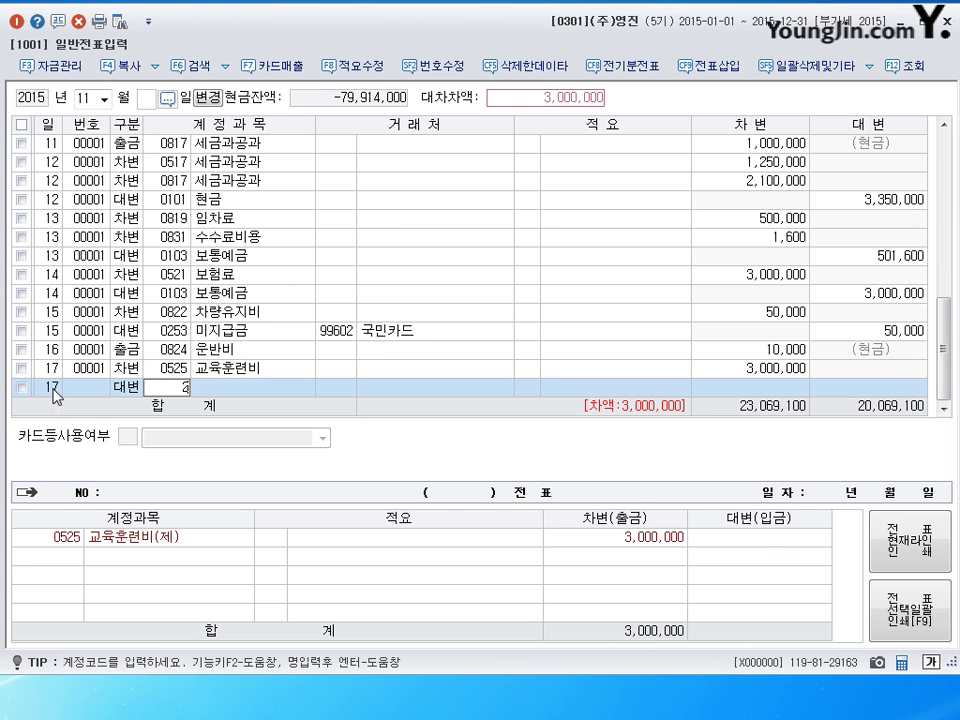
{"action": "key", "text": "Return"}
{"action": "key", "text": "Return"}
{"action": "key", "text": "Return"}
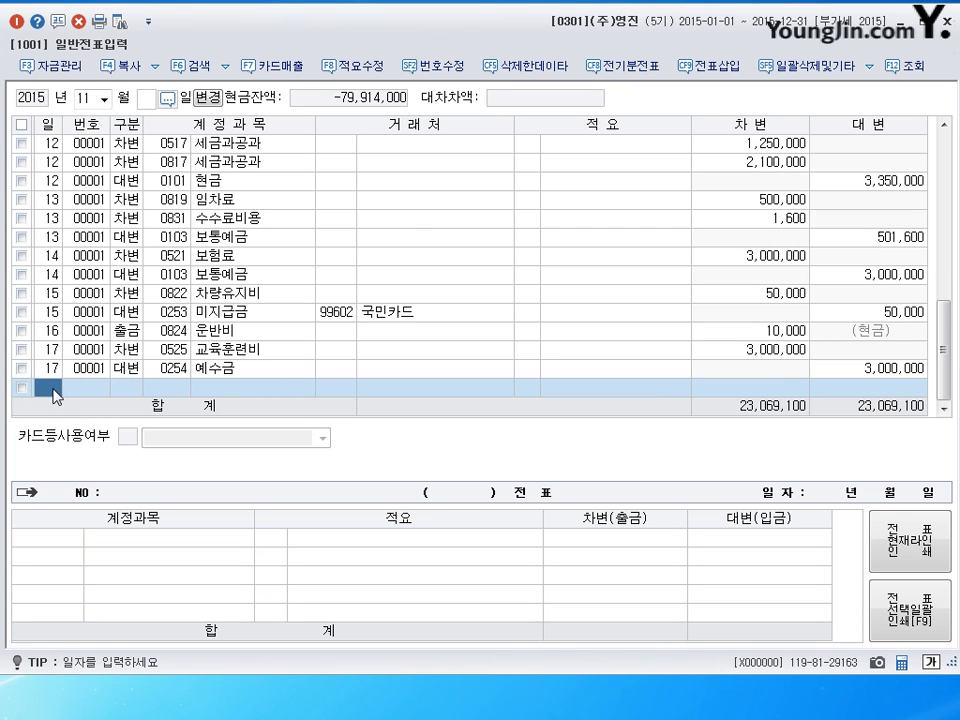
- Start another day 17 credit line (대변) for account 0103 보통예금
{"action": "type", "text": "17"}
{"action": "key", "text": "Return"}
{"action": "type", "text": "4"}
{"action": "key", "text": "Return"}
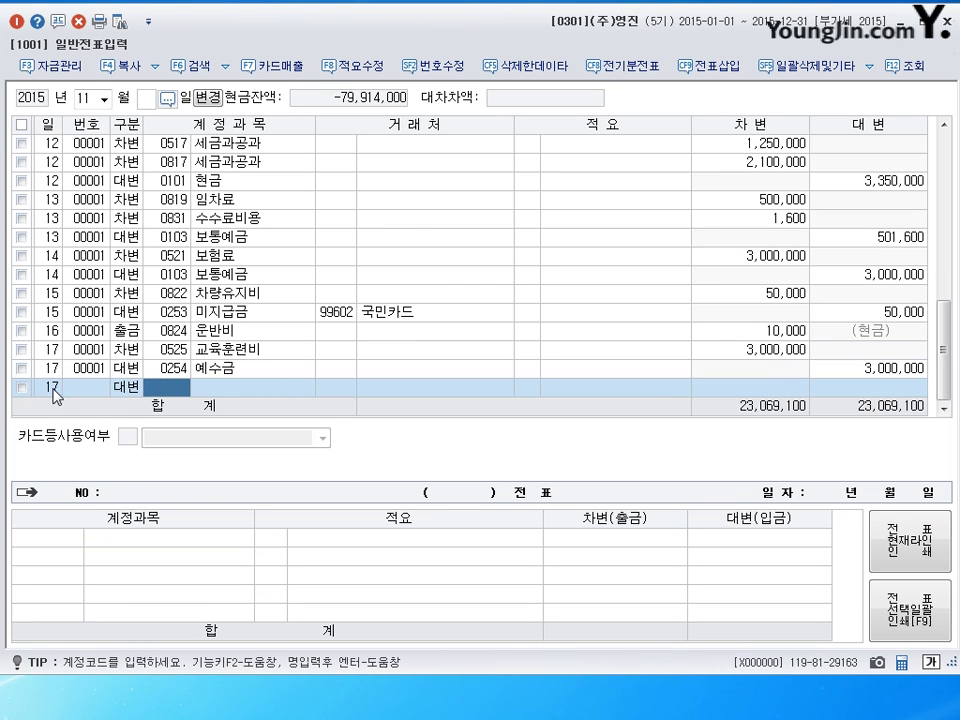
{"action": "type", "text": "103"}
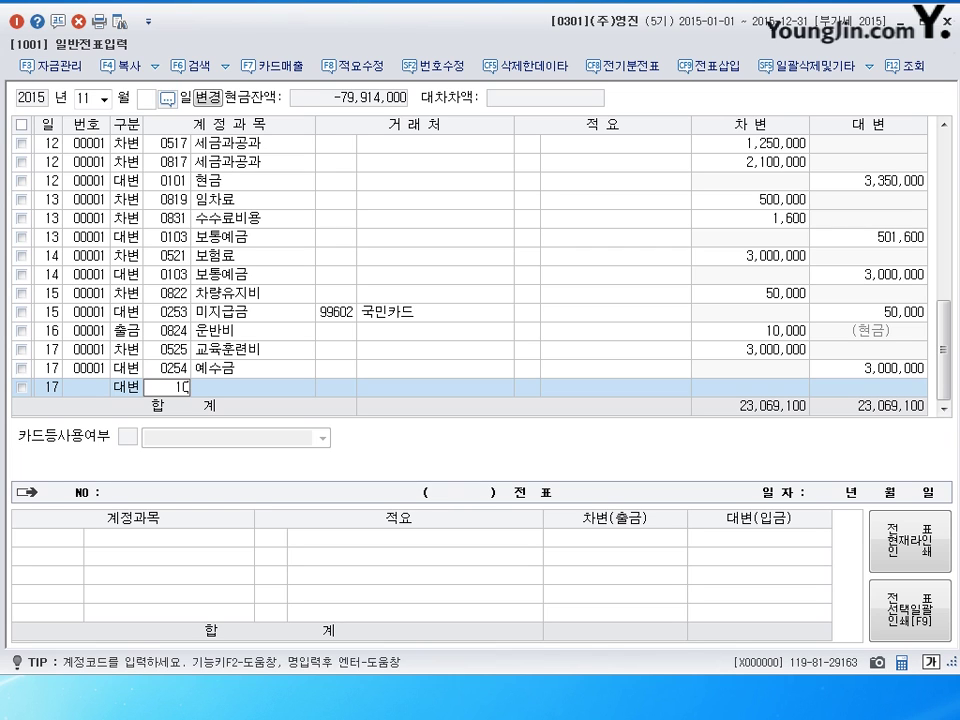
{"action": "key", "text": "Return"}
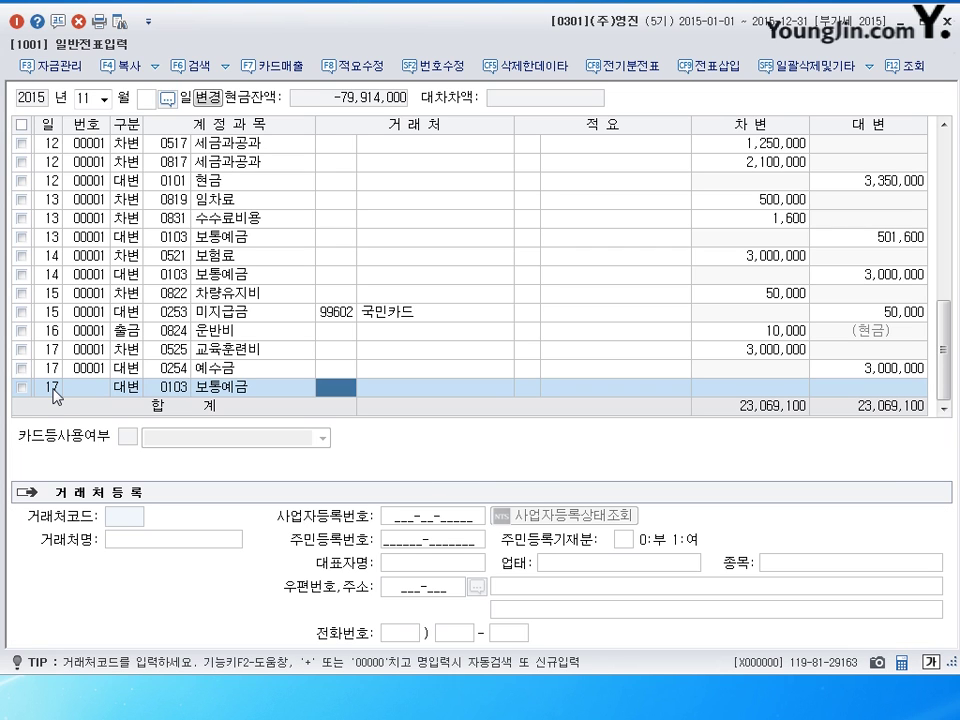
- Set the credit amount of the day 17 예수금 line to 99,000
{"action": "key", "text": "Up"}
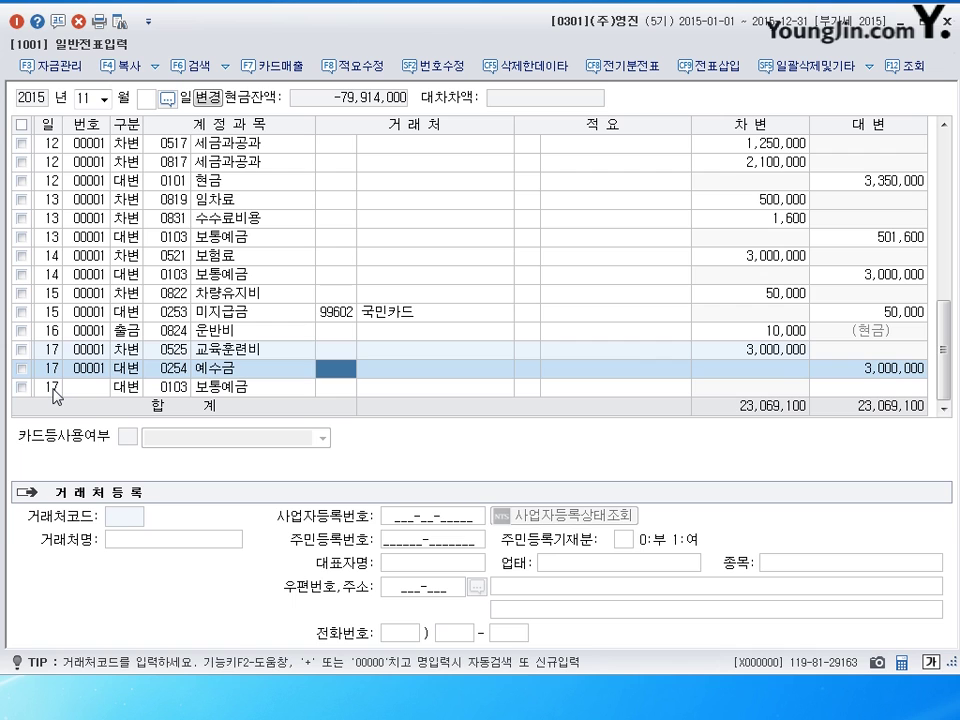
{"action": "key", "text": "Return"}
{"action": "key", "text": "Return"}
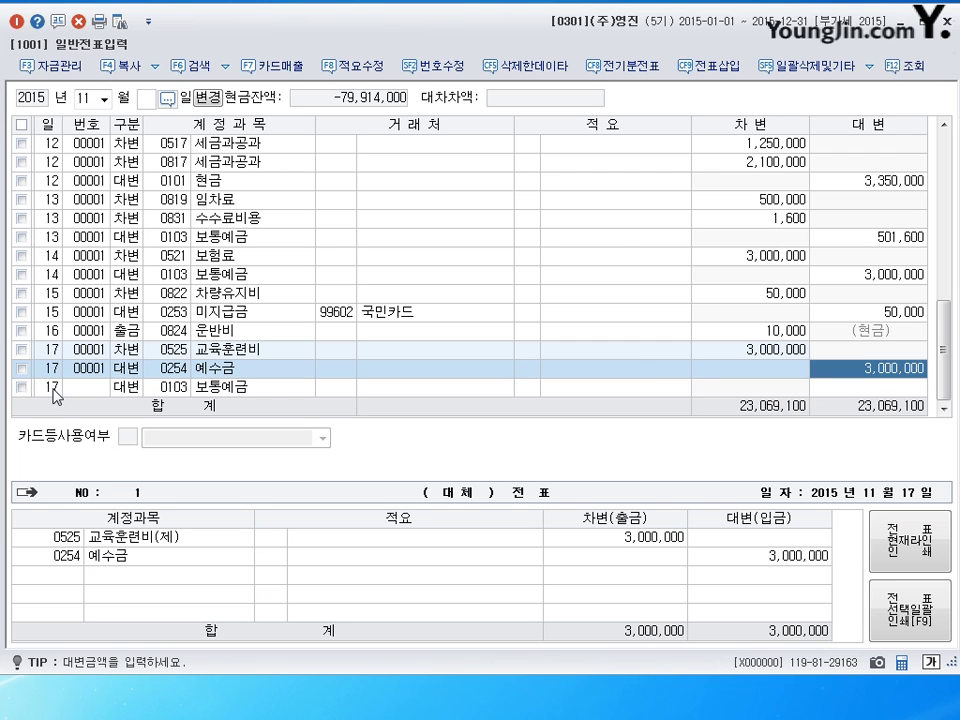
{"action": "type", "text": "990000"}
{"action": "key", "text": "Return"}
{"action": "key", "text": "Return"}
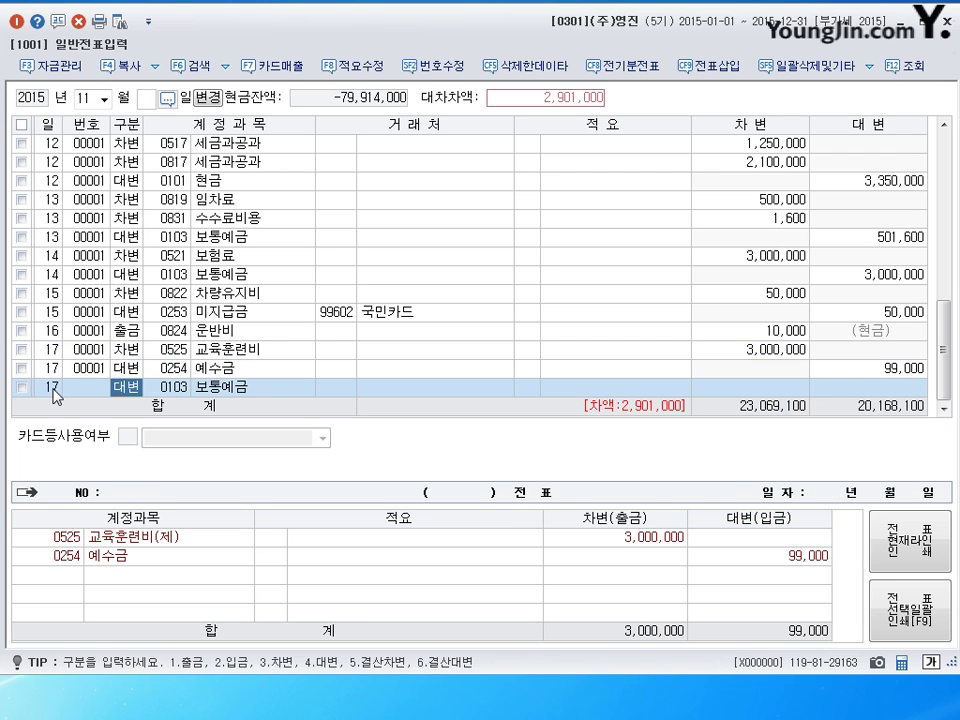
- Enter 29,010 as the credit amount of the day 17 보통예금 line
{"action": "key", "text": "Return"}
{"action": "key", "text": "Return"}
{"action": "key", "text": "Return"}
{"action": "key", "text": "Return"}
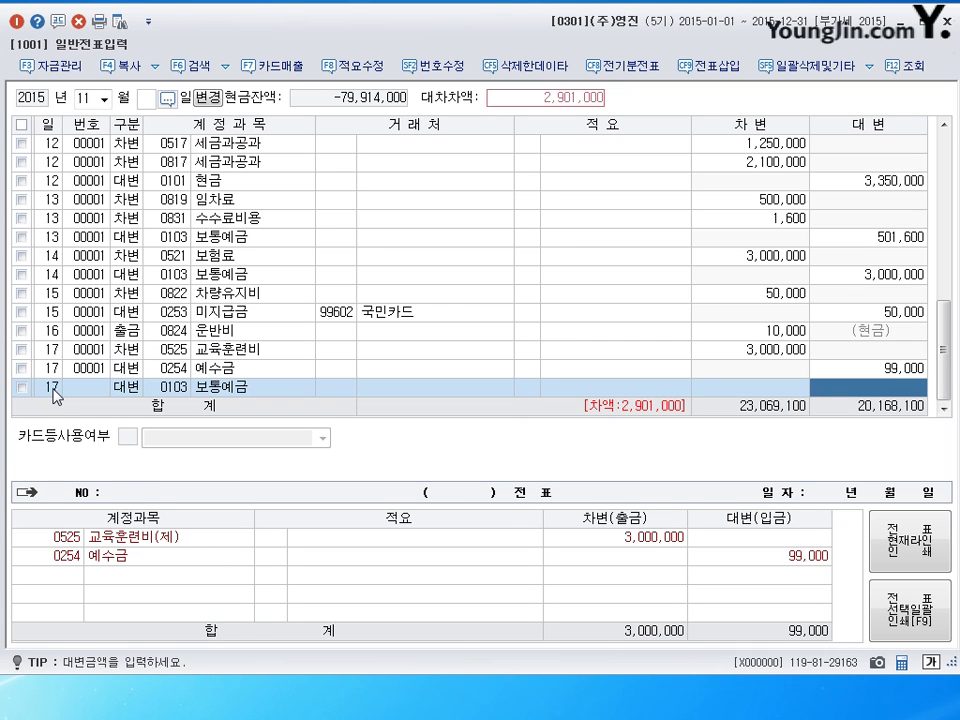
{"action": "type", "text": "290163"}
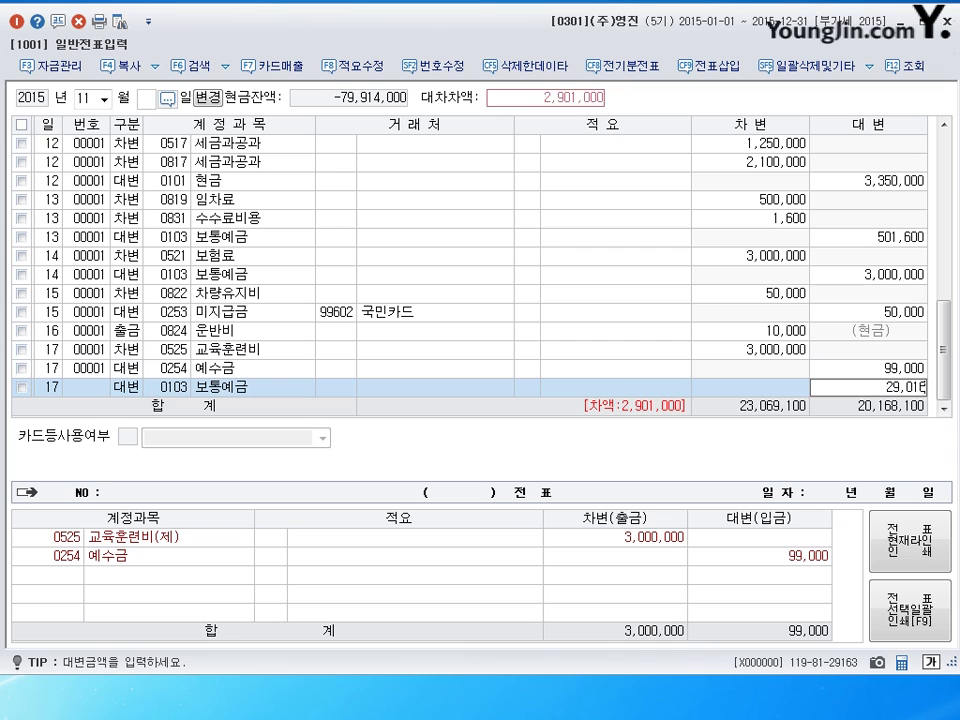
{"action": "key", "text": "BackSpace"}
{"action": "key", "text": "BackSpace"}
{"action": "type", "text": "0"}
{"action": "key", "text": "Return"}
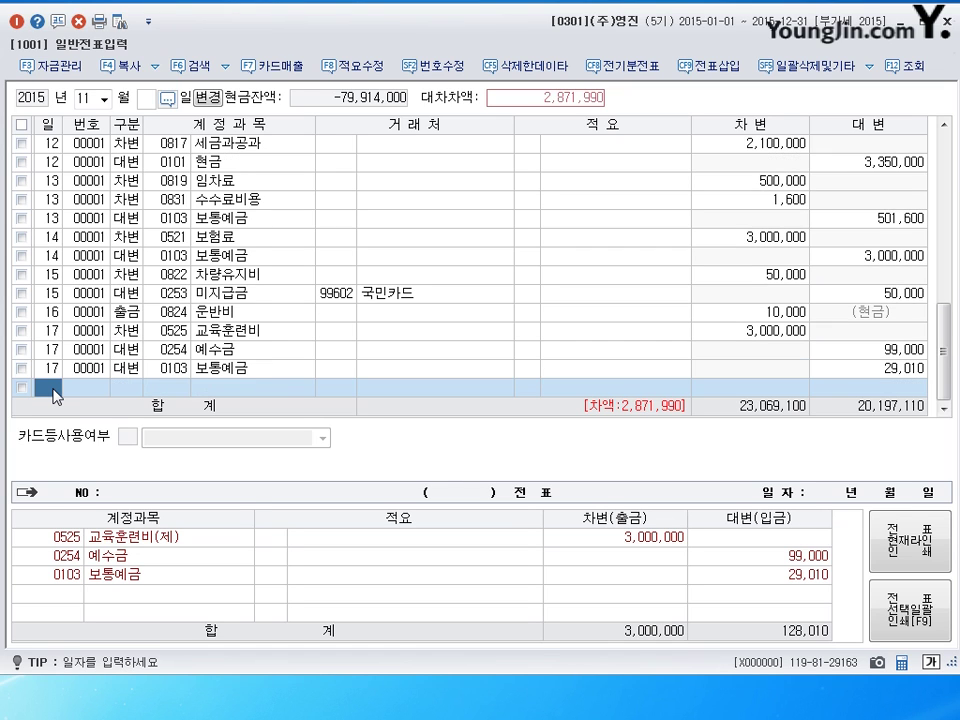
- Set the credit amount of the day 17 보통예금 line to 2,901,000
{"action": "key", "text": "Up"}
{"action": "left_click", "coordinate": [862, 371]}
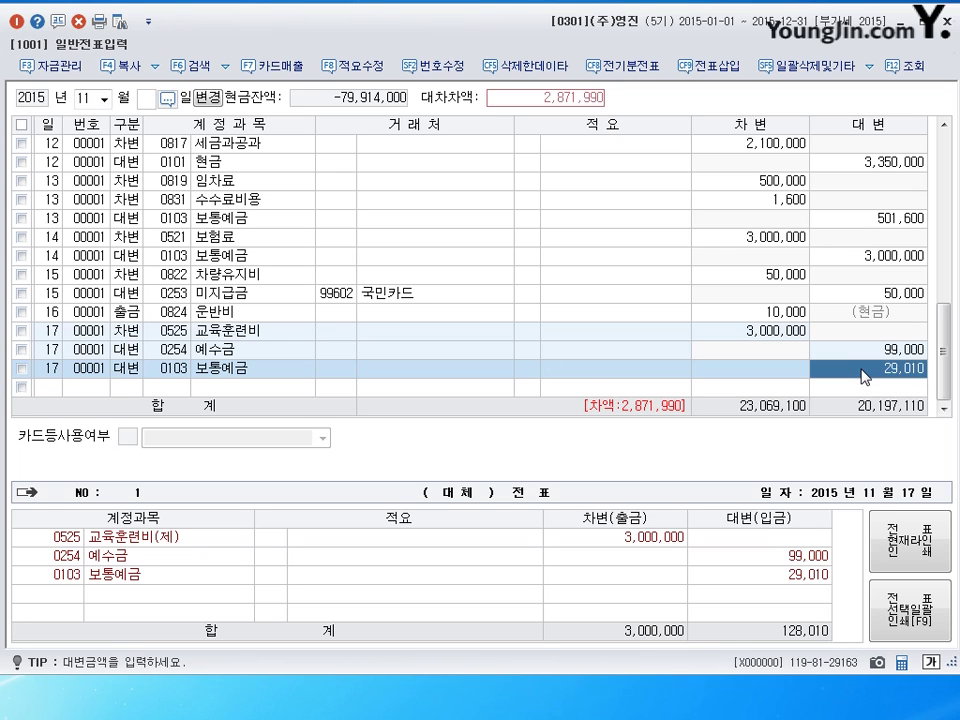
{"action": "type", "text": "2901000"}
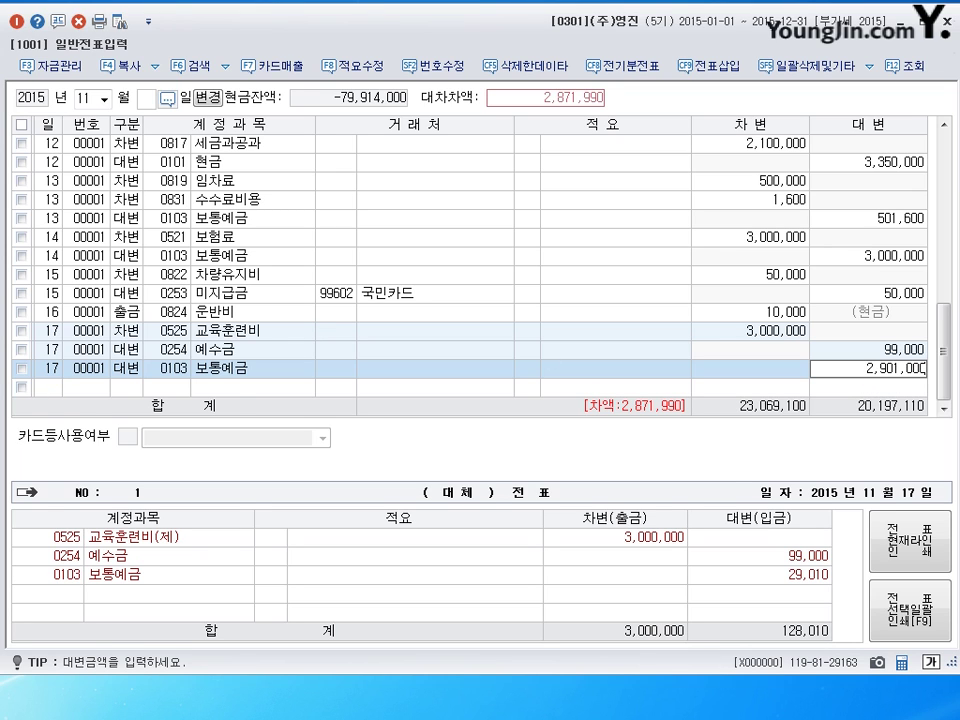
{"action": "key", "text": "Return"}
{"action": "key", "text": "Up"}
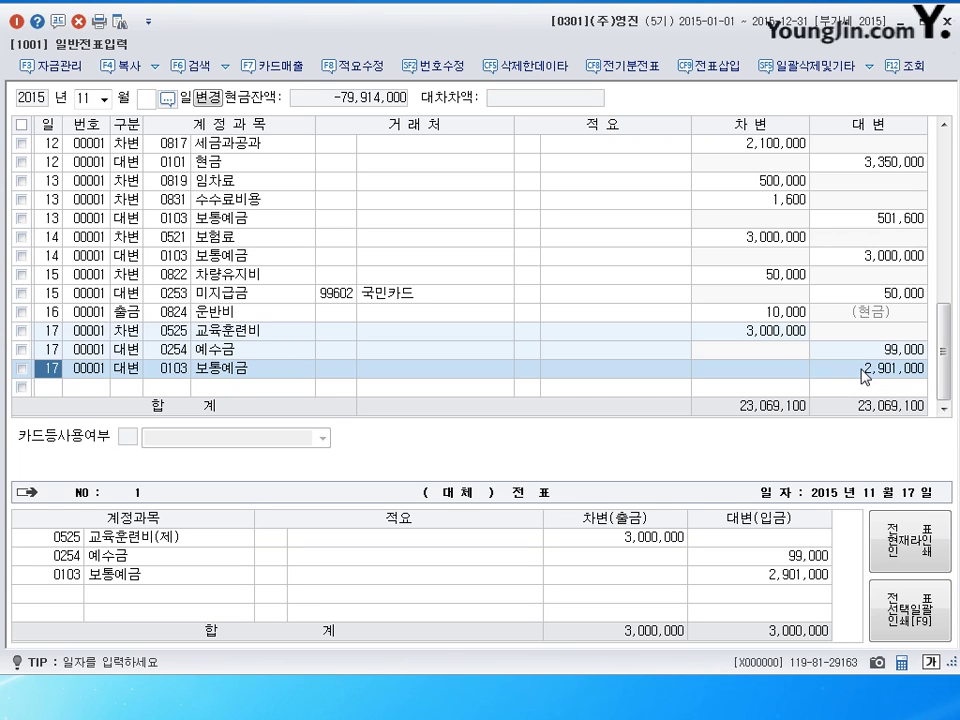
- Add a day 18 cash payment line (출금) for account 0826 도서인쇄비 with an amount of 90,000
{"action": "key", "text": "Down"}
{"action": "type", "text": "18"}
{"action": "key", "text": "Return"}
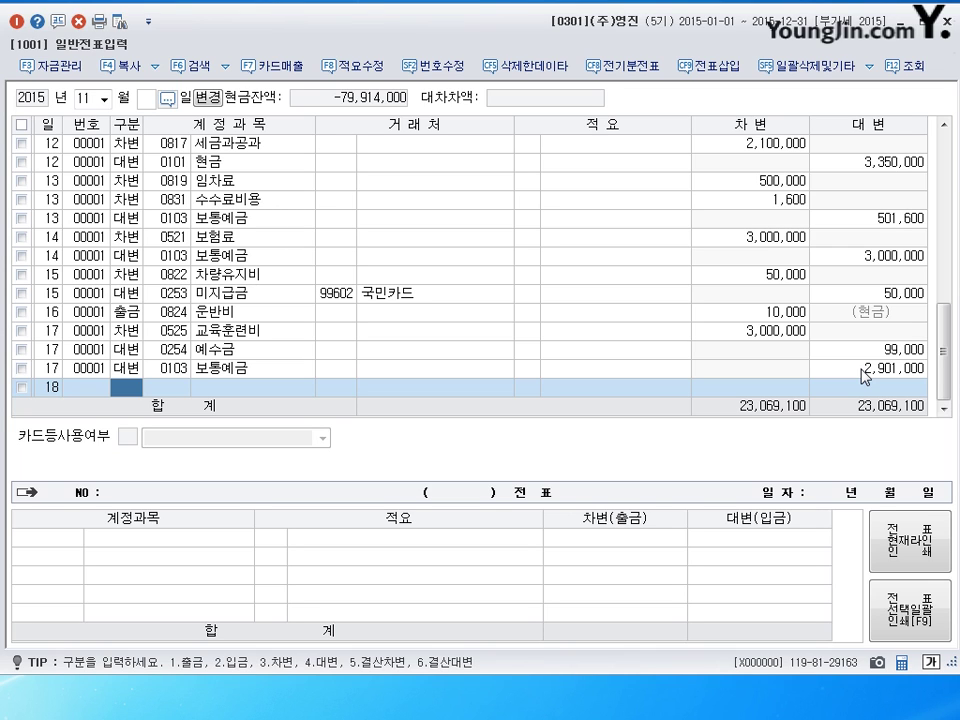
{"action": "type", "text": "1"}
{"action": "key", "text": "Return"}
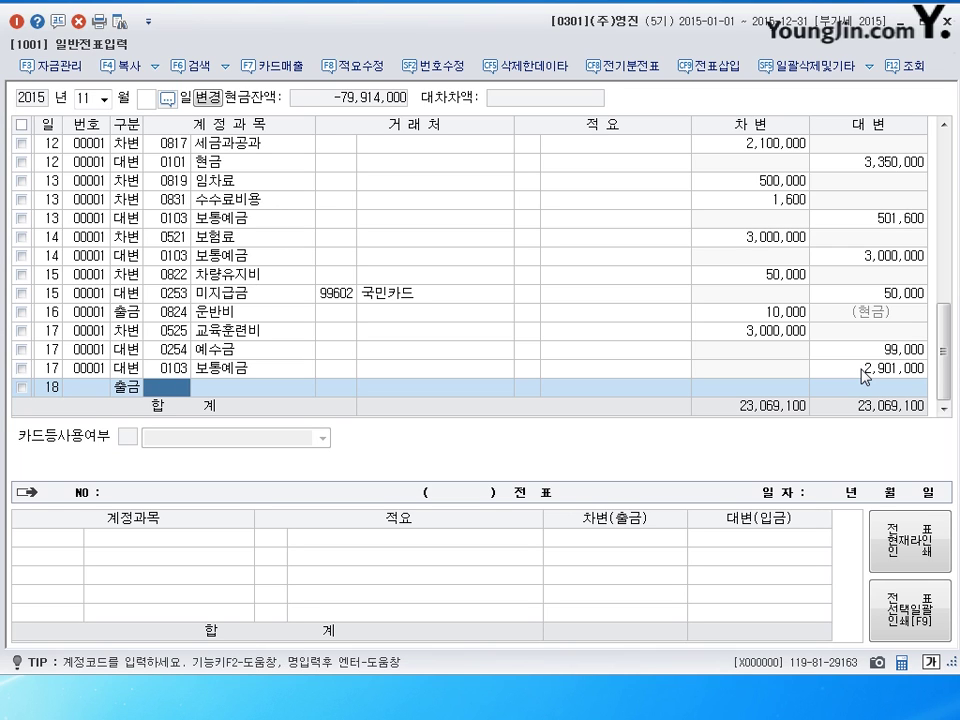
{"action": "type", "text": "826"}
{"action": "key", "text": "Return"}
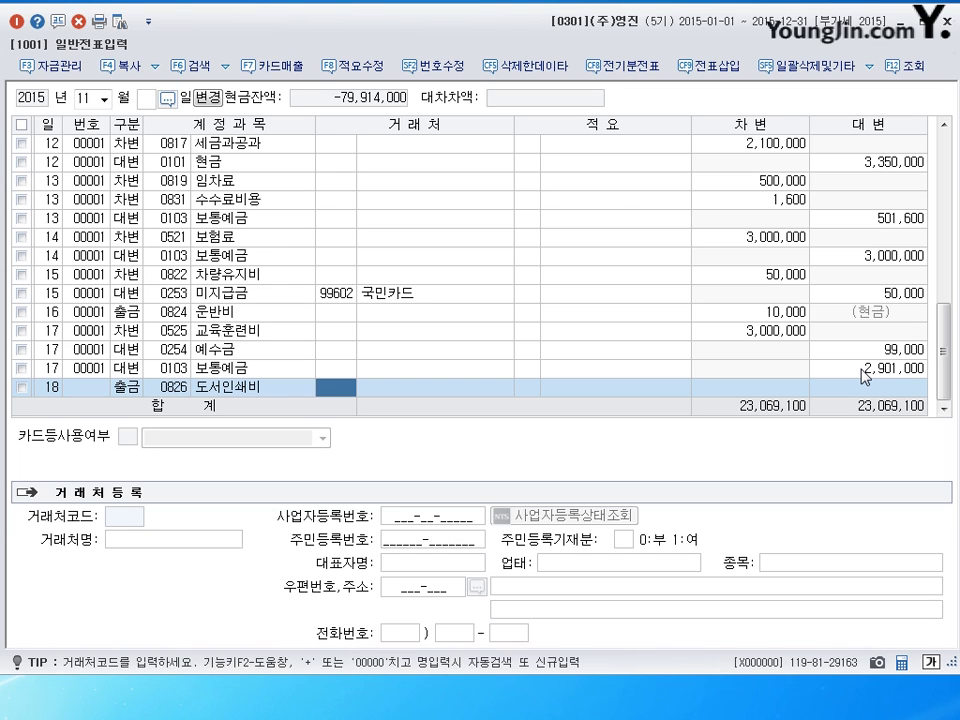
{"action": "key", "text": "Return"}
{"action": "key", "text": "Return"}
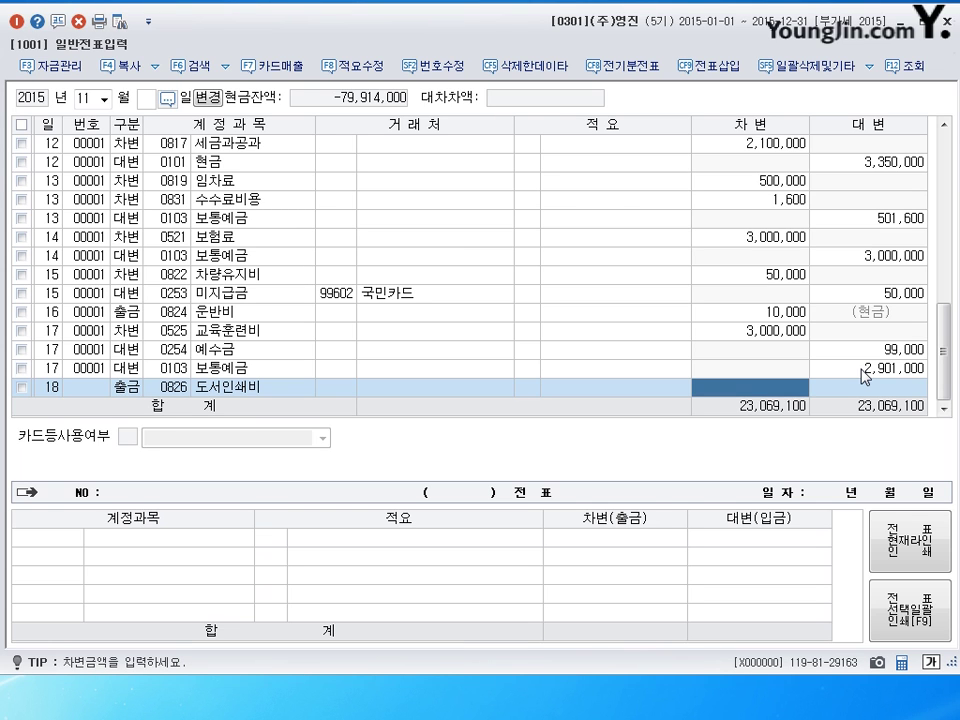
{"action": "type", "text": "900000"}
{"action": "key", "text": "Return"}
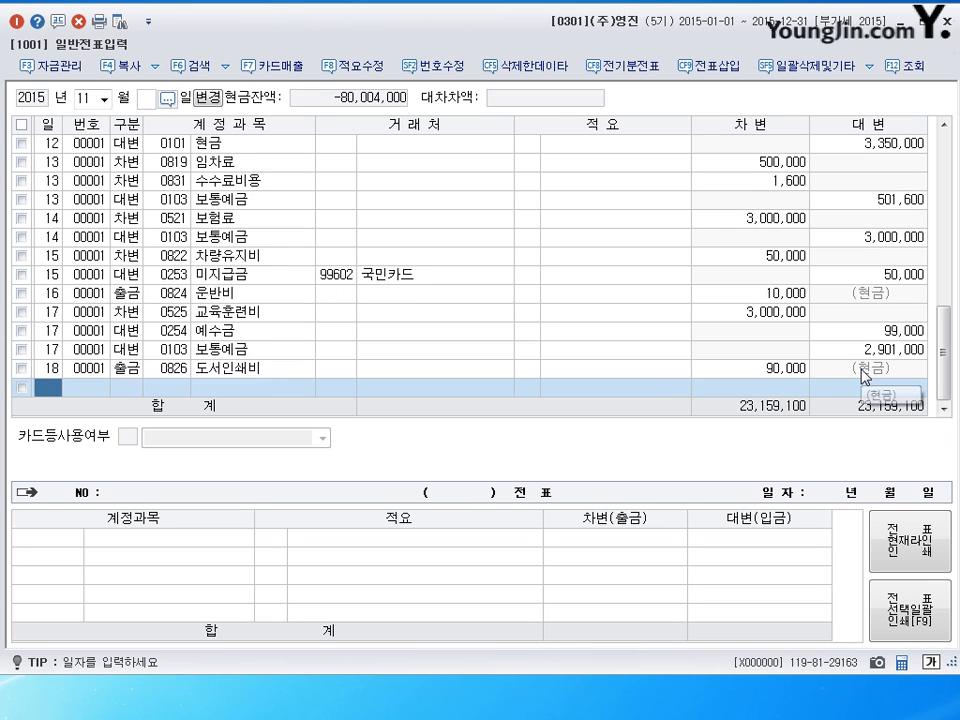
- Add a day 19 cash payment line (출금) for account 0830 소모품비 with an amount of 40,000
{"action": "type", "text": "19"}
{"action": "key", "text": "Return"}
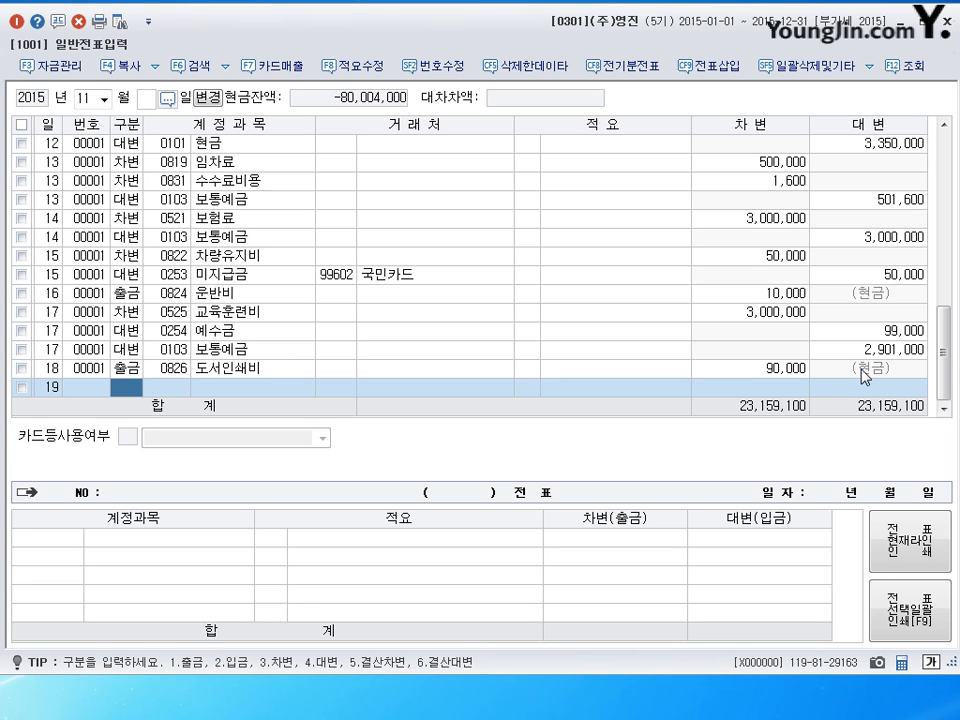
{"action": "type", "text": "1"}
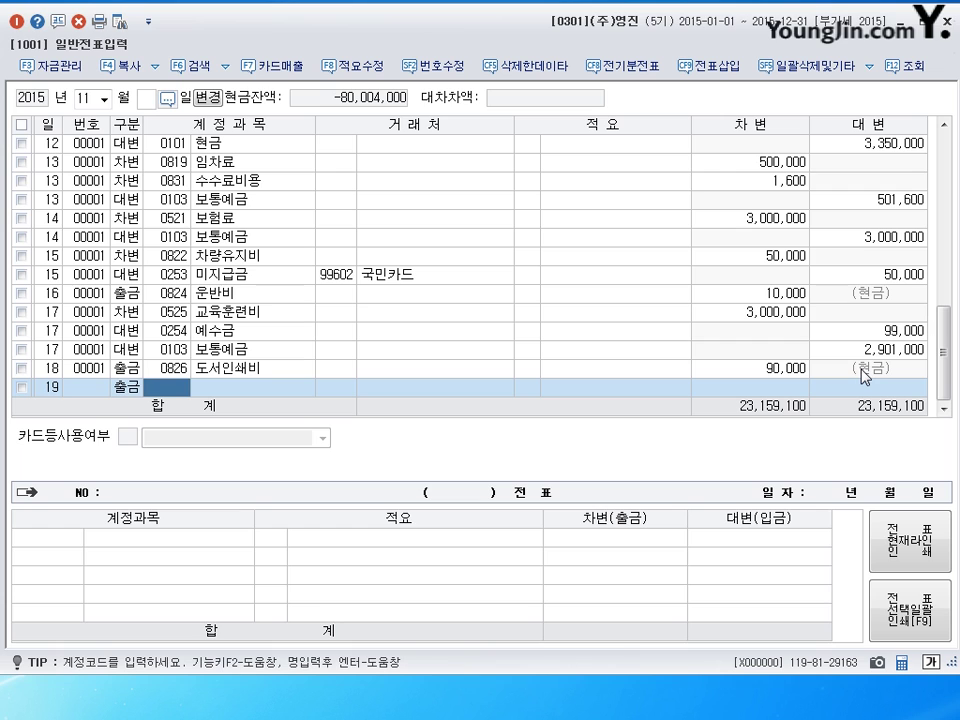
{"action": "type", "text": "830"}
{"action": "key", "text": "Return"}
{"action": "key", "text": "Return"}
{"action": "key", "text": "Return"}
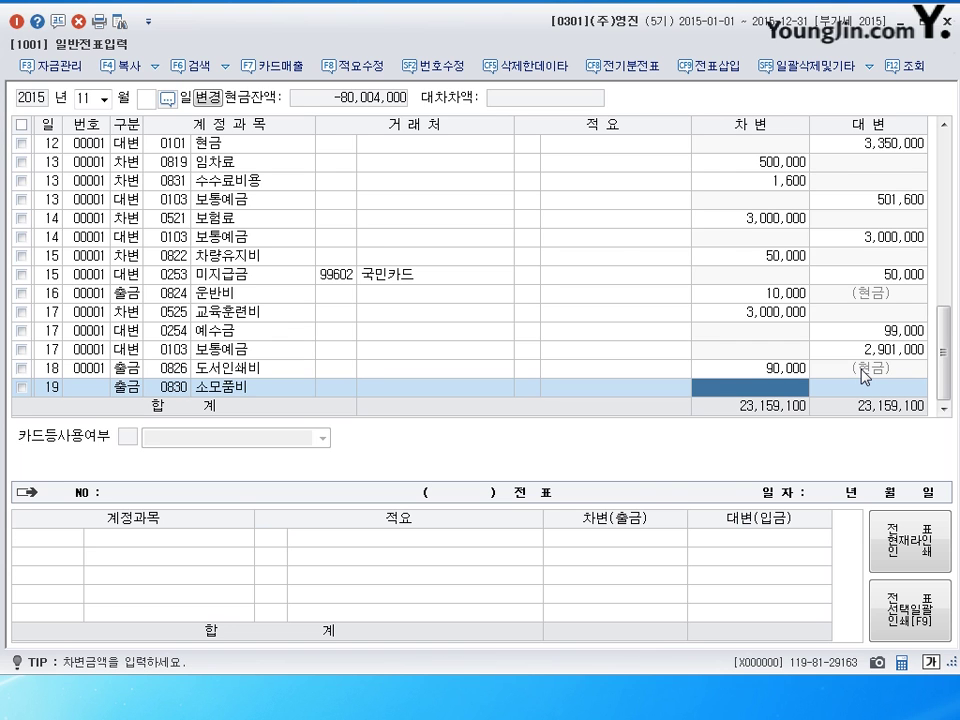
{"action": "type", "text": "400000"}
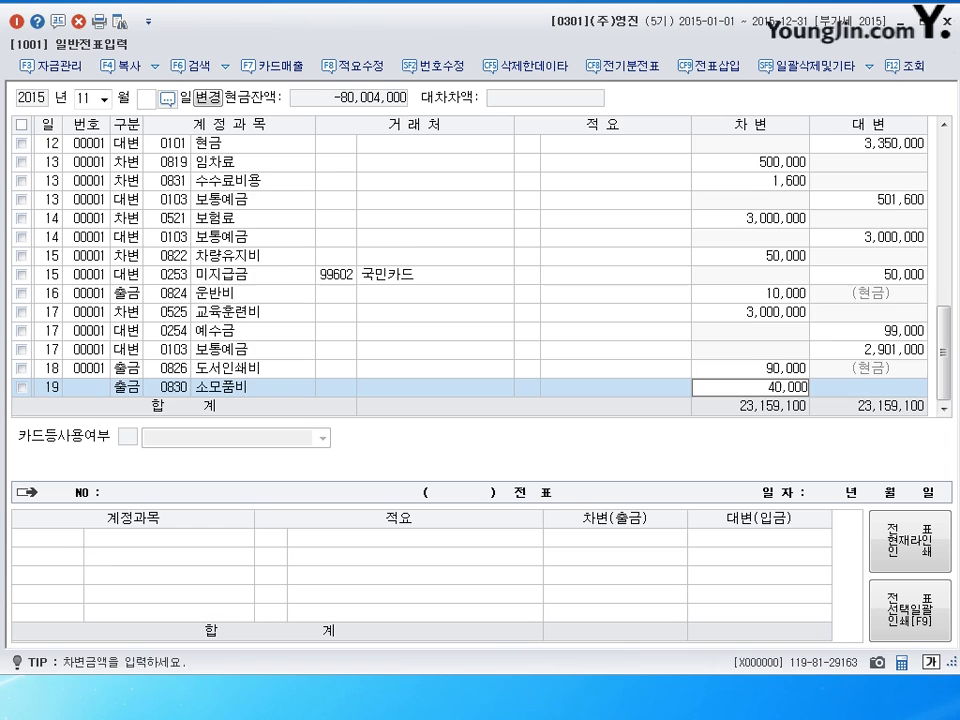
{"action": "key", "text": "Return"}
- Add a day 20 debit line (차변) for account 0831 수수료비용 with an amount of 300,000
{"action": "key", "text": "Left"}
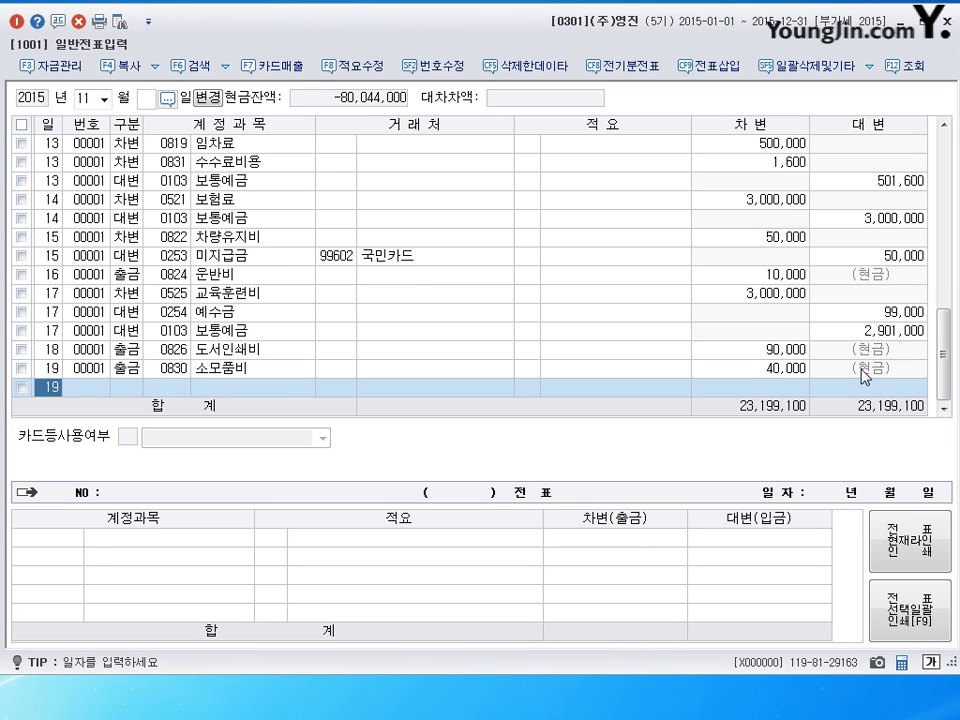
{"action": "type", "text": "20"}
{"action": "key", "text": "Return"}
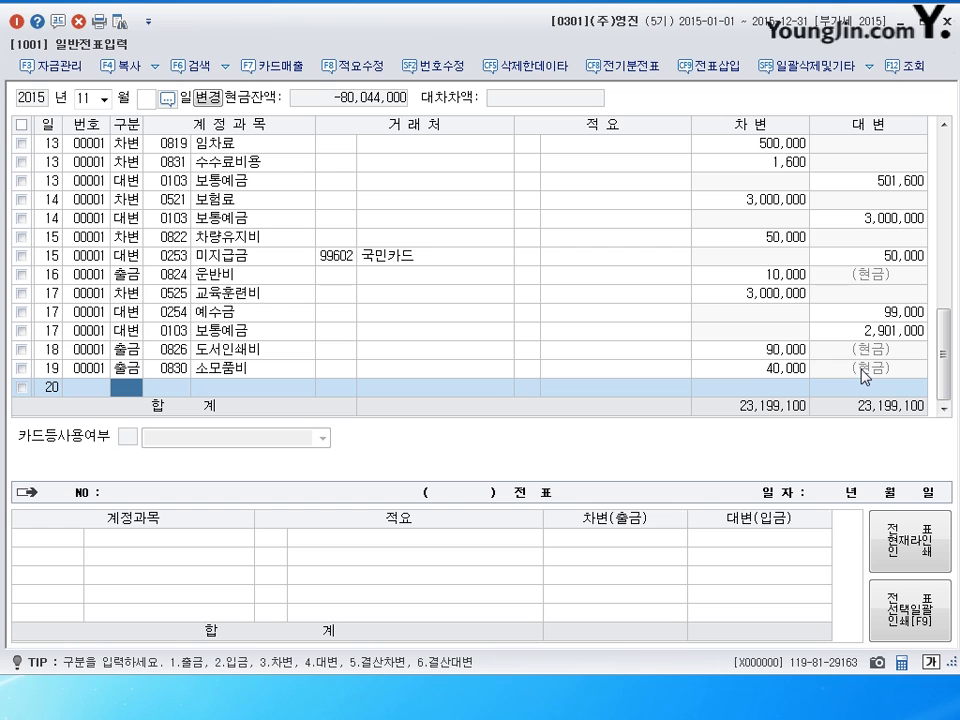
{"action": "type", "text": "3"}
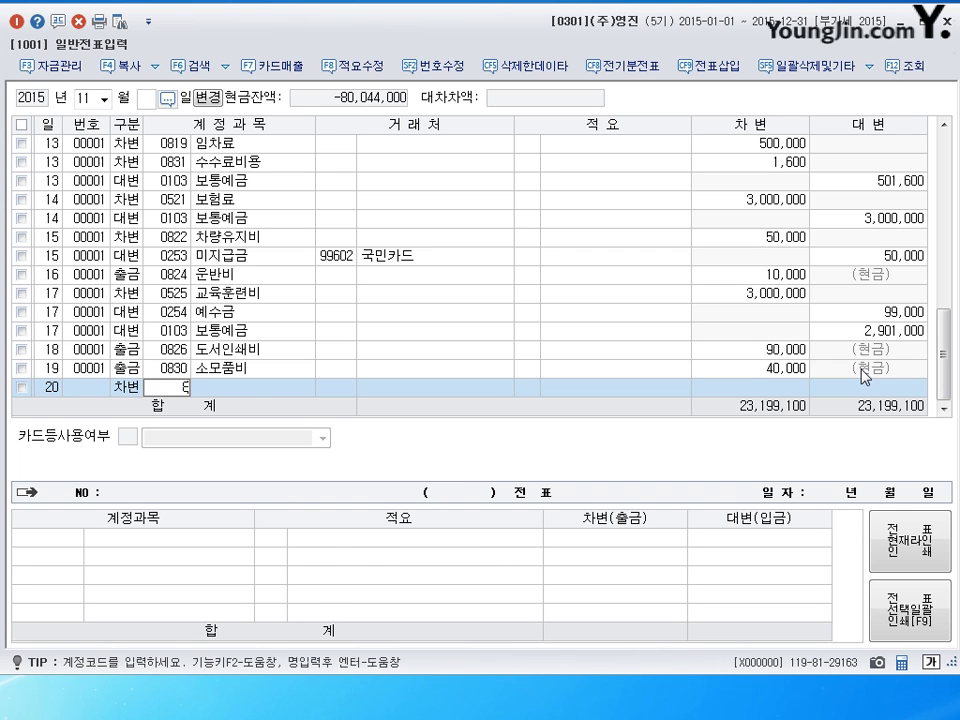
{"action": "type", "text": "831"}
{"action": "key", "text": "Return"}
{"action": "key", "text": "Return"}
{"action": "key", "text": "Return"}
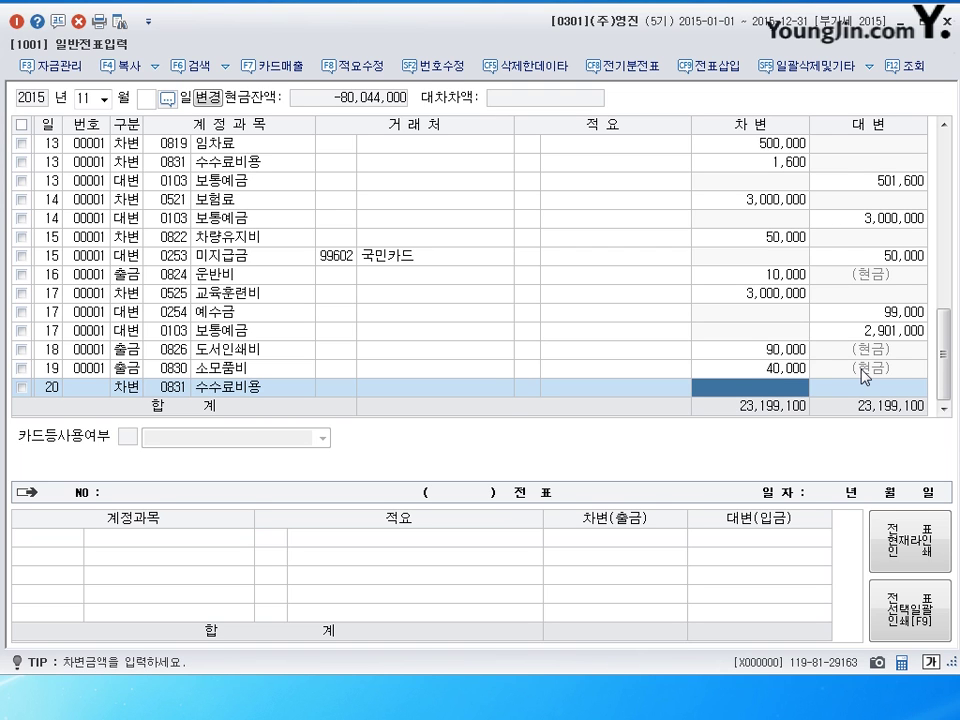
{"action": "type", "text": "3000000"}
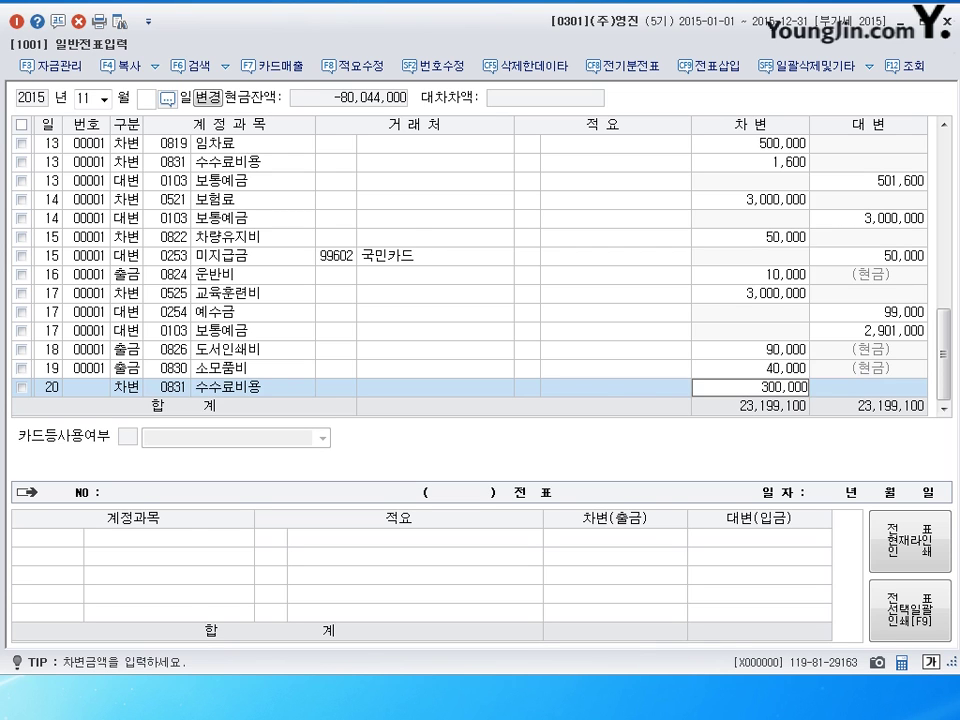
{"action": "key", "text": "Return"}
- Add a day 20 credit line (대변) for account 0102 당좌예금 with an amount of 300,000
{"action": "type", "text": "4"}
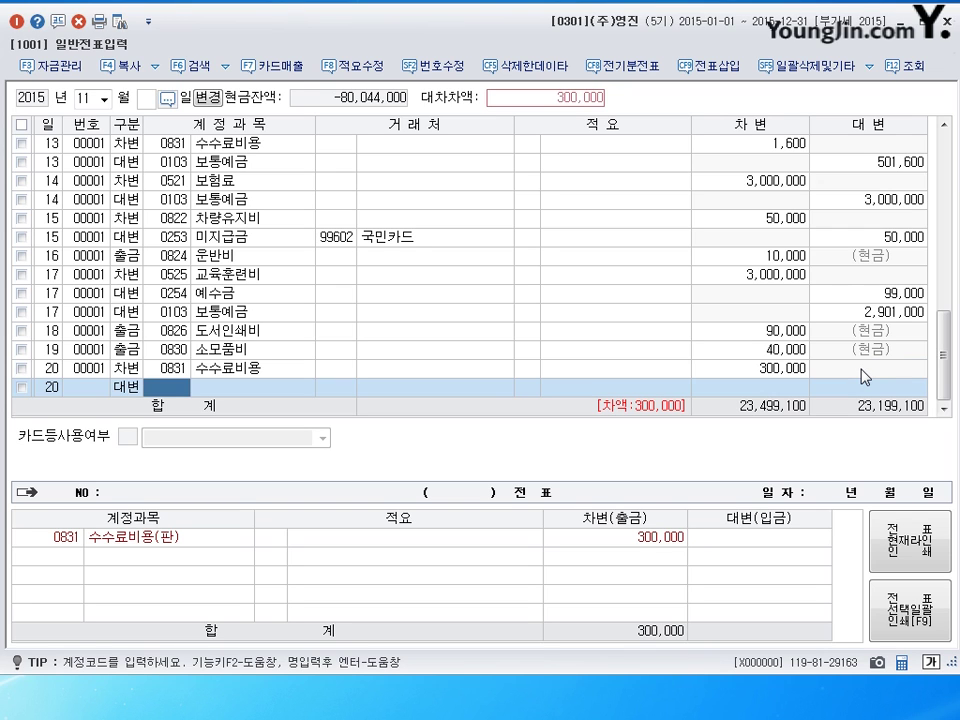
{"action": "type", "text": "102"}
{"action": "key", "text": "Return"}
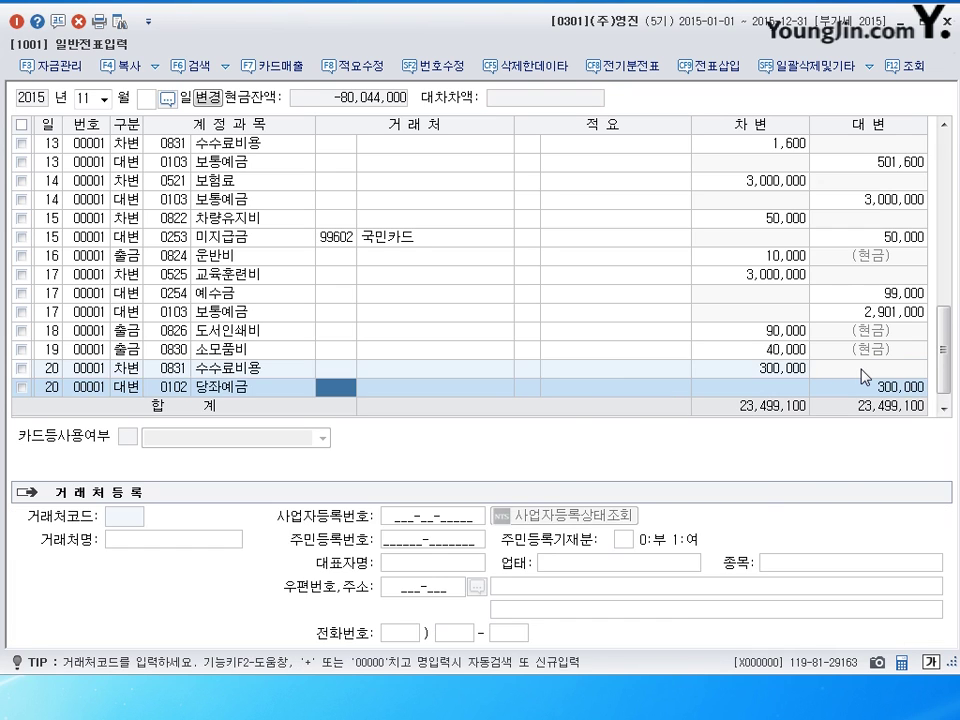
{"action": "key", "text": "Return"}
{"action": "key", "text": "Return"}
{"action": "key", "text": "Return"}
- Add a day 21 debit line (차변) for account 0833 광고선전비 with an amount of 5,000,000
{"action": "type", "text": "21"}
{"action": "key", "text": "Return"}
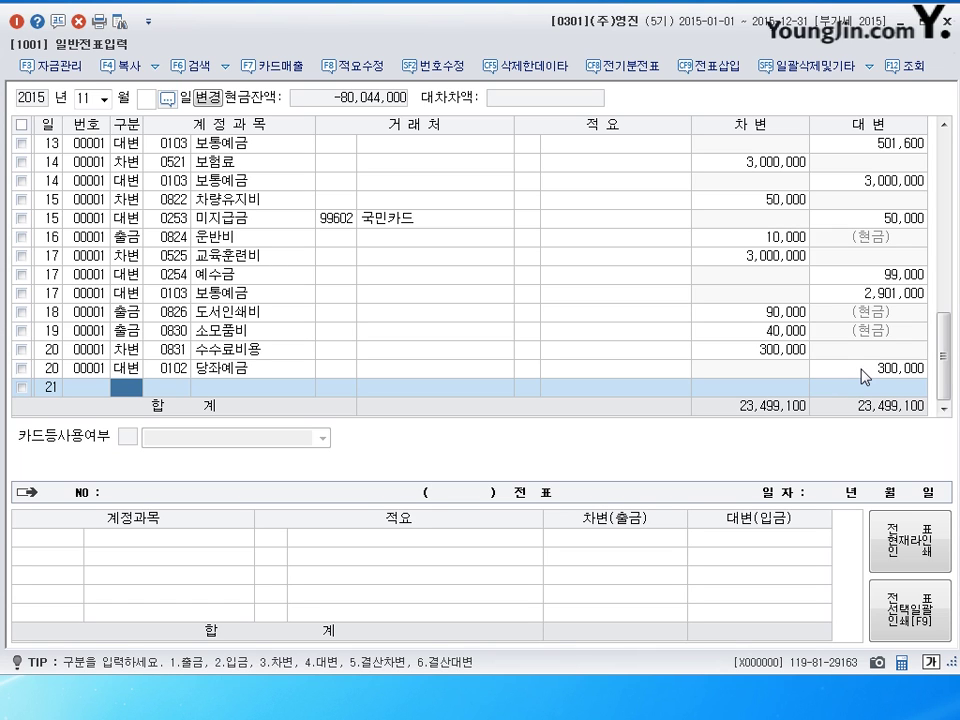
{"action": "type", "text": "38"}
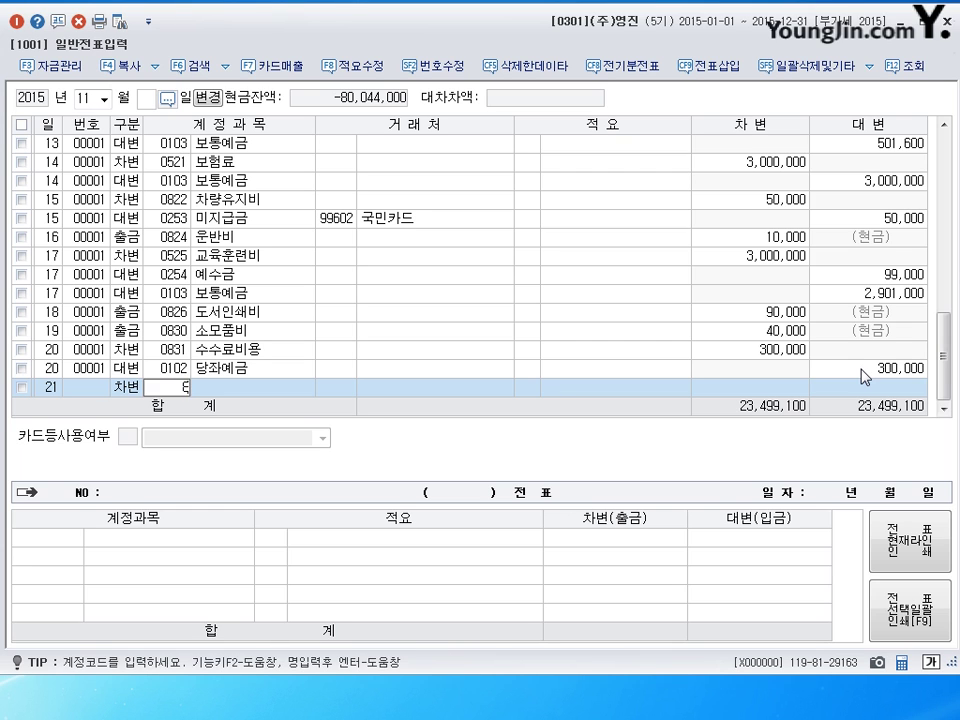
{"action": "type", "text": "33"}
{"action": "key", "text": "Return"}
{"action": "key", "text": "Return"}
{"action": "key", "text": "Return"}
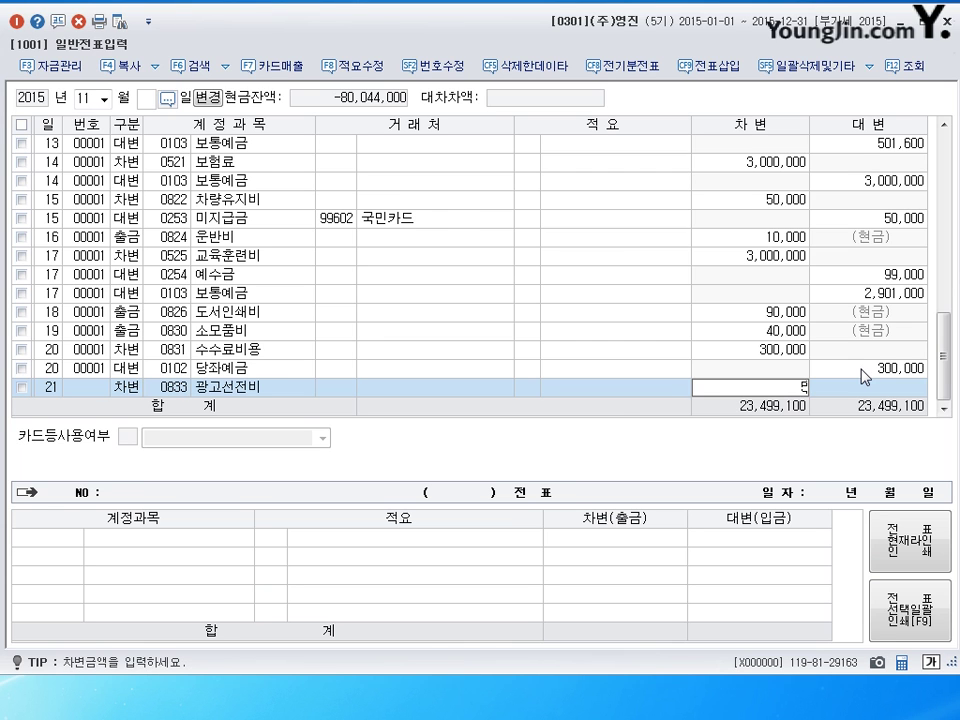
{"action": "type", "text": "5000000"}
{"action": "key", "text": "Return"}
- Add a day 21 credit line (대변) for account 0102 당좌예금 with an amount of 2,500,000
{"action": "type", "text": "4"}
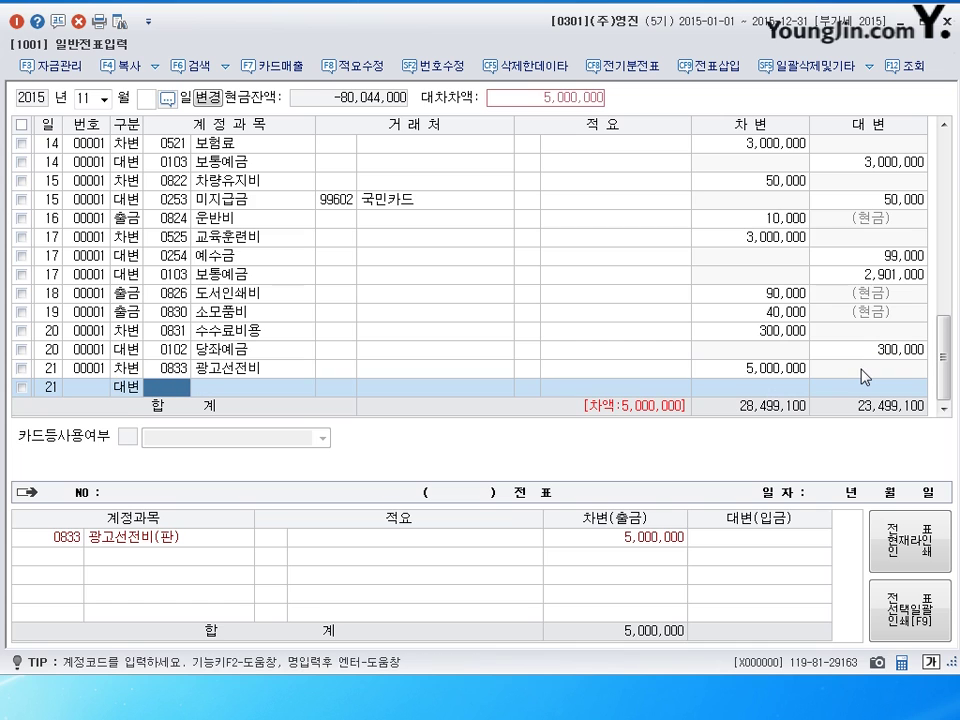
{"action": "type", "text": "102"}
{"action": "key", "text": "Return"}
{"action": "key", "text": "Return"}
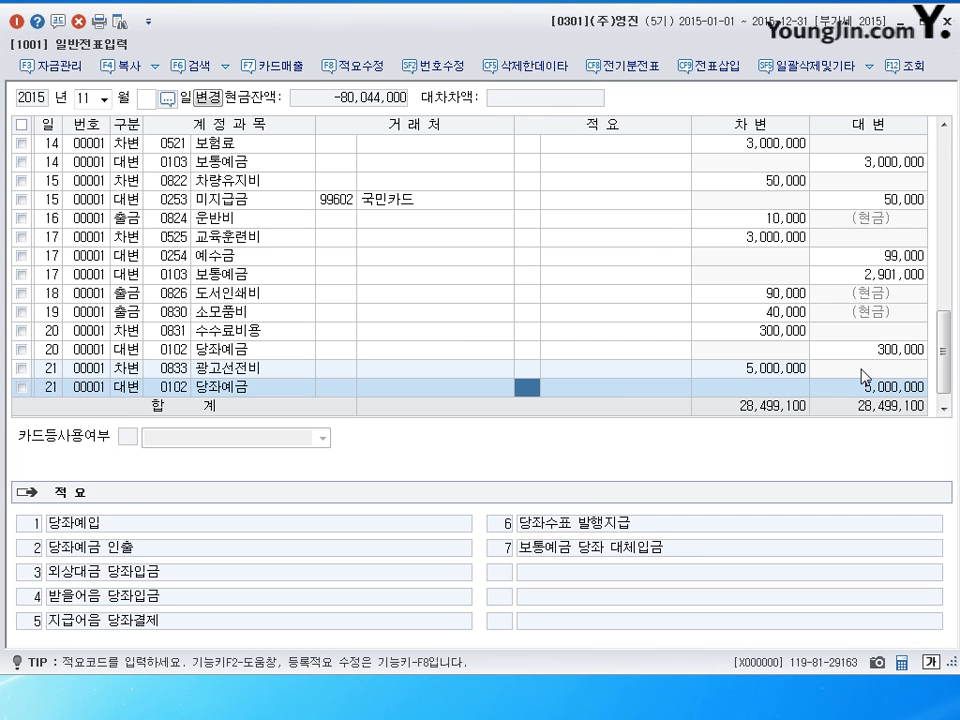
{"action": "key", "text": "Return"}
{"action": "key", "text": "Return"}
{"action": "type", "text": "2,"}
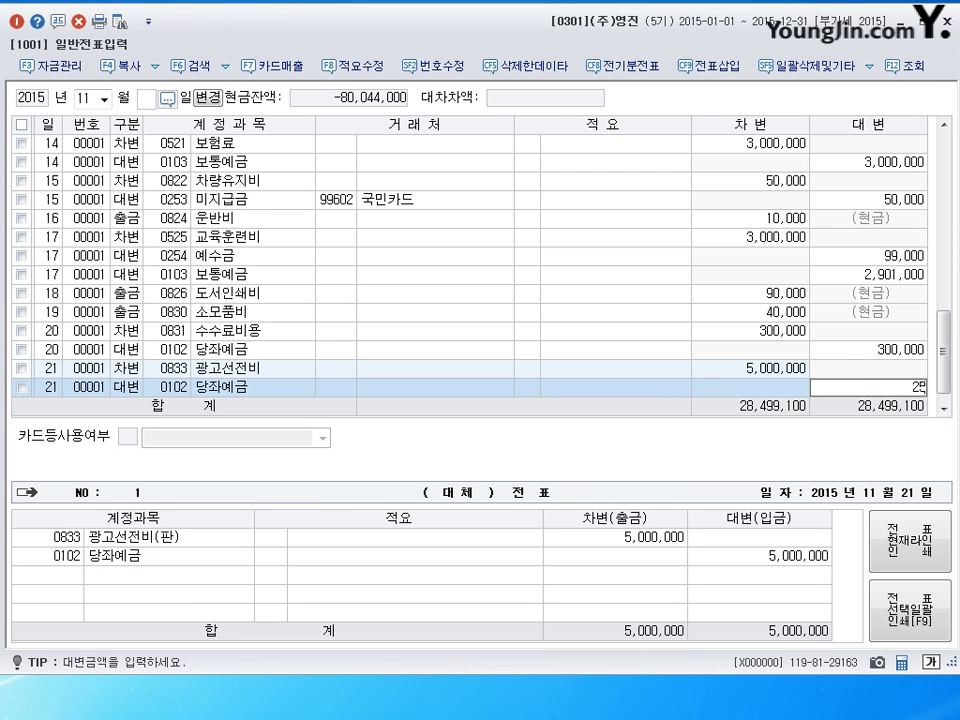
{"action": "type", "text": "500,000"}
{"action": "key", "text": "Return"}
- Add a day 21 credit line (대변) for account 0253 미지급금 with counterparty (주)일신산업 and an amount of 2,500,000
{"action": "type", "text": "42"}
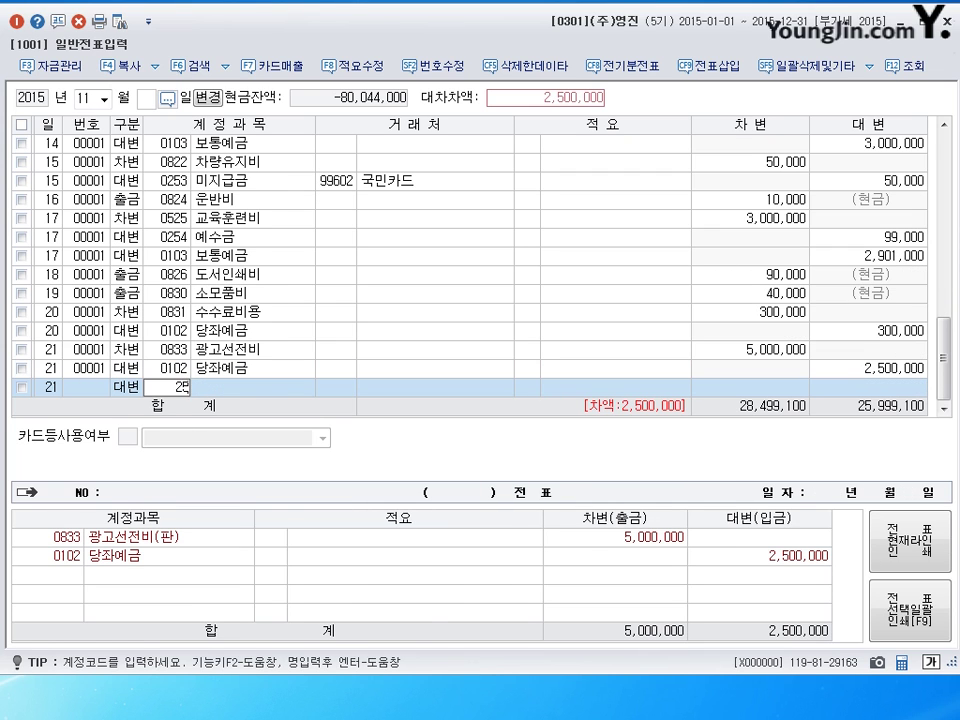
{"action": "type", "text": "53"}
{"action": "key", "text": "Return"}
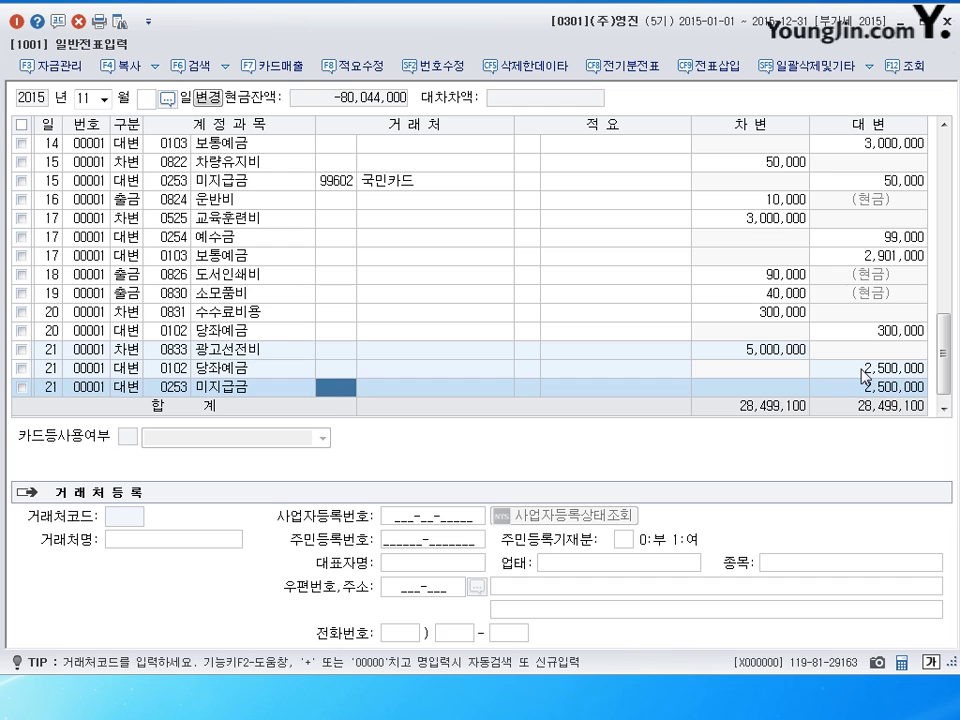
{"action": "type", "text": "일소"}
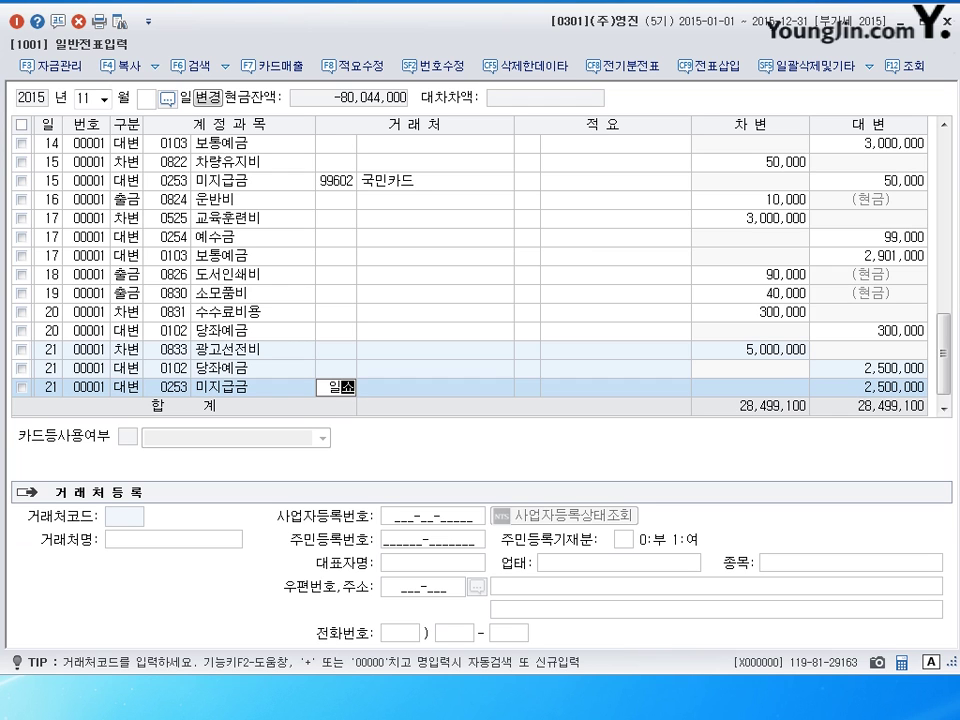
{"action": "key", "text": "BackSpace"}
{"action": "type", "text": "신"}
{"action": "key", "text": "Return"}
{"action": "key", "text": "Return"}
{"action": "key", "text": "Return"}
- Add a day 22 cash receipt line (입금) for account 0903 배당금수익 with an amount of 670,000
{"action": "type", "text": "22"}
{"action": "key", "text": "Return"}
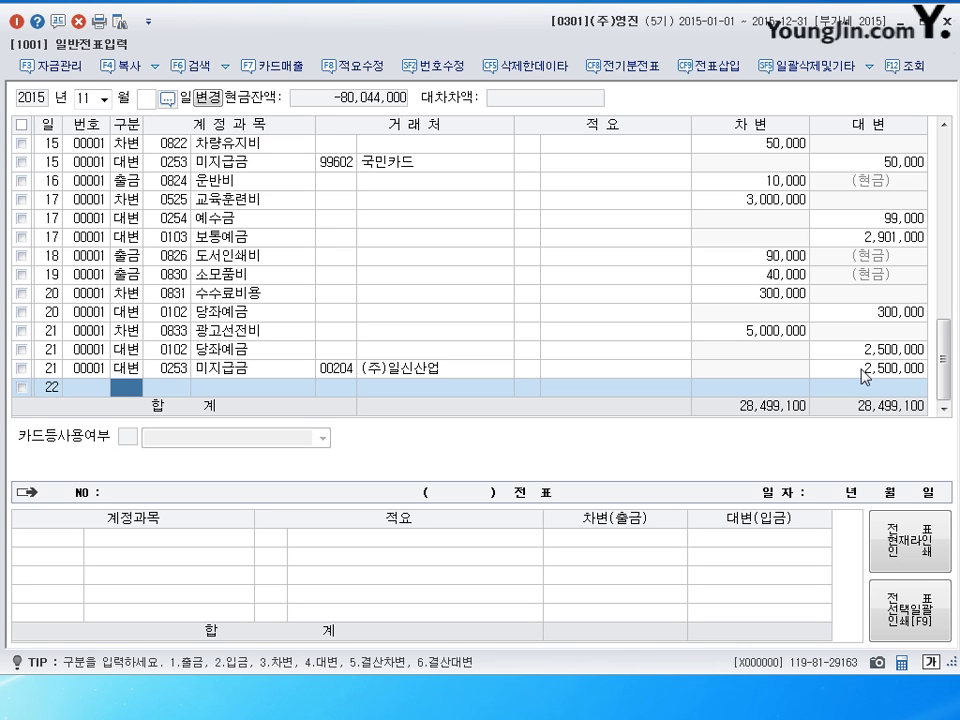
{"action": "type", "text": "2"}
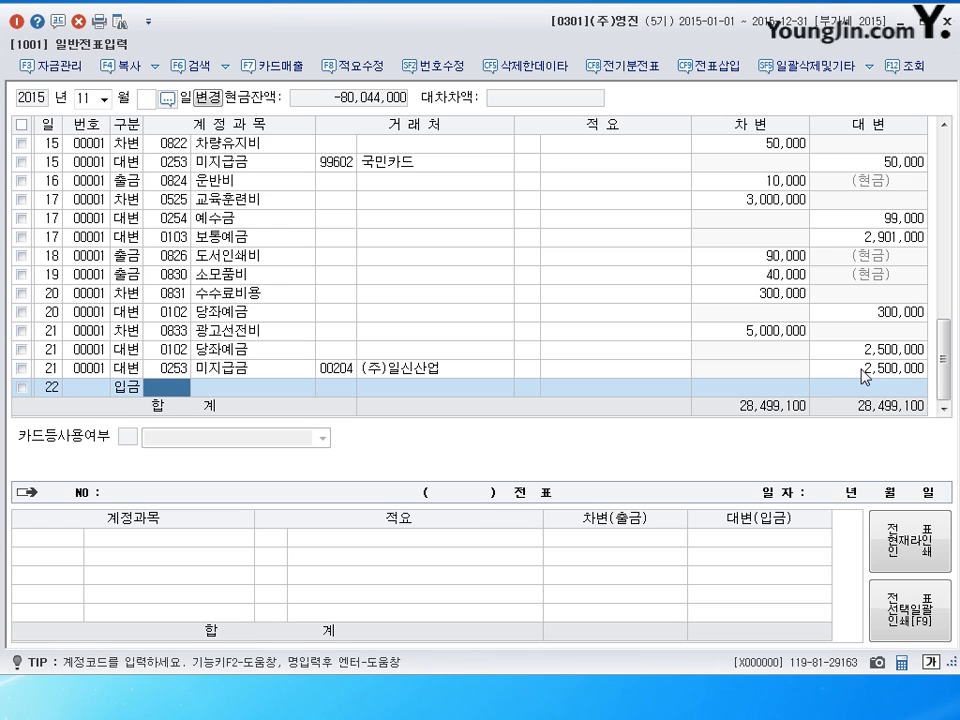
{"action": "type", "text": "903"}
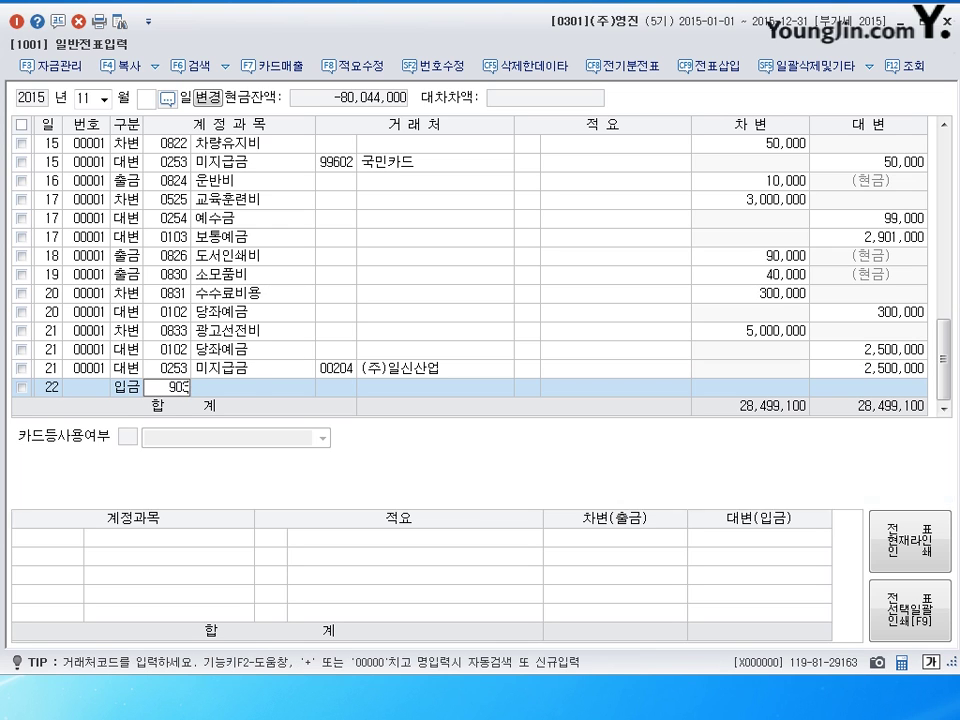
{"action": "key", "text": "Return"}
{"action": "key", "text": "Return"}
{"action": "key", "text": "Return"}
{"action": "type", "text": "6700000"}
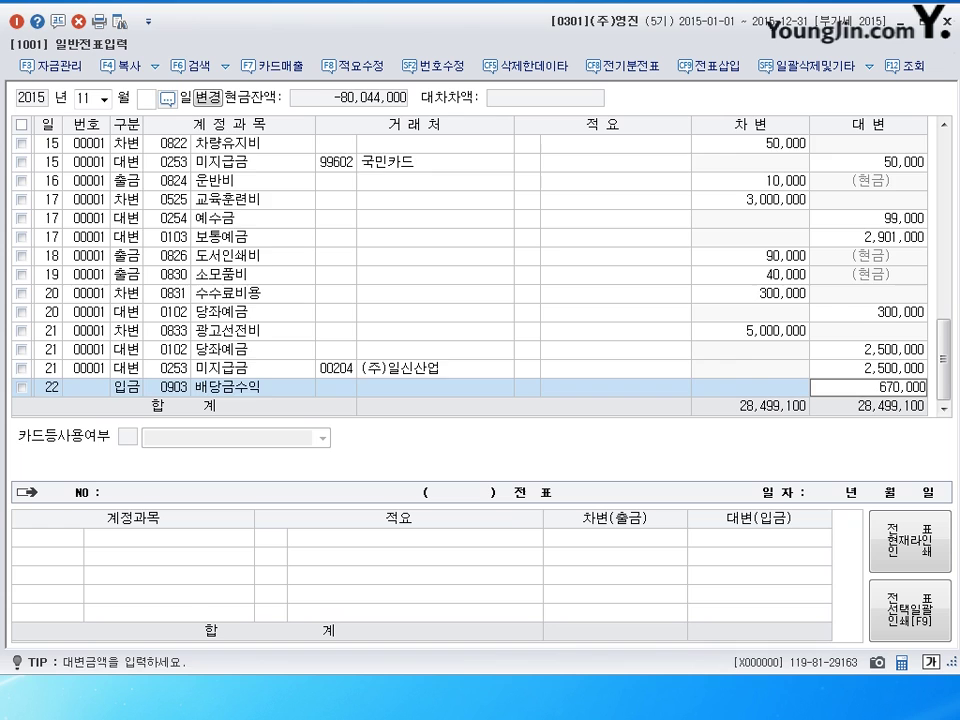
{"action": "key", "text": "Return"}
- Add a day 23 debit line (차변) for account 0103 보통예금 with an amount of 7,000,000
{"action": "type", "text": "23"}
{"action": "key", "text": "Return"}
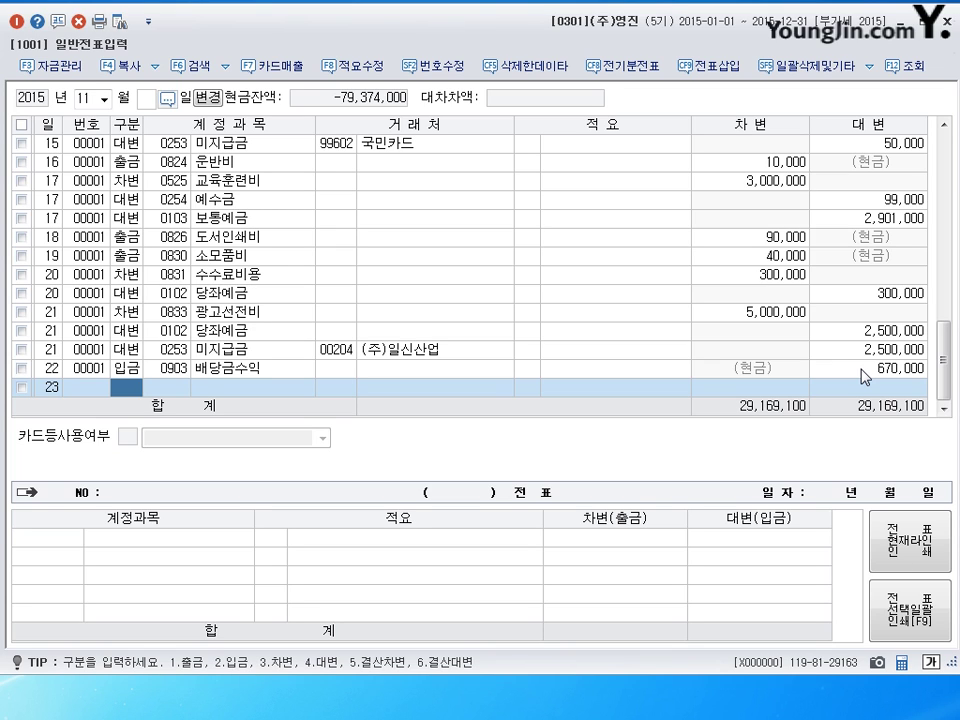
{"action": "type", "text": "310"}
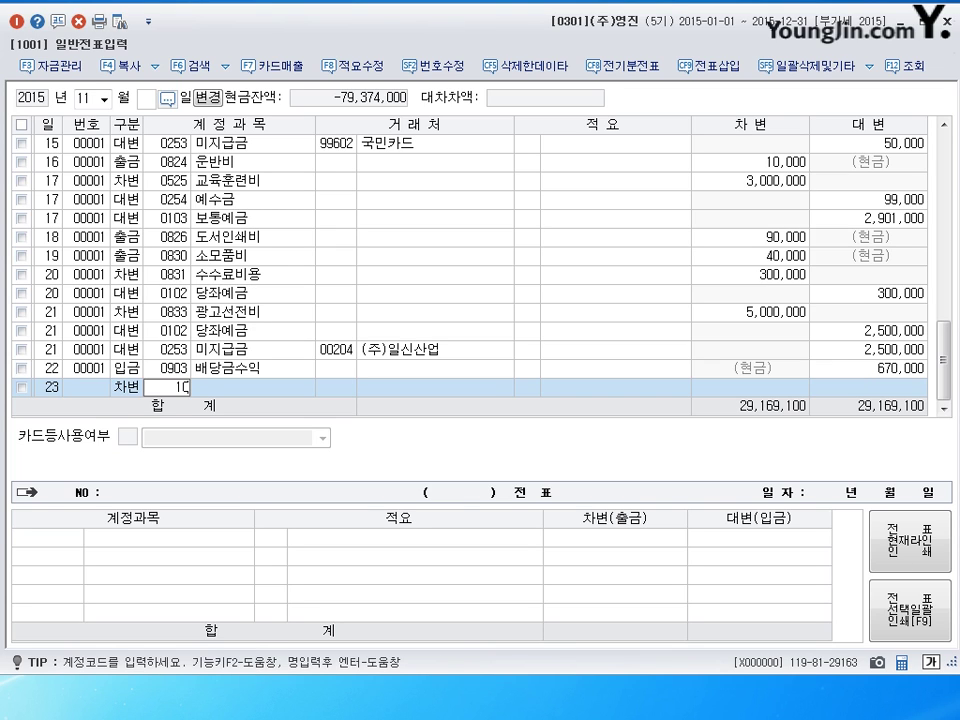
{"action": "type", "text": "3"}
{"action": "key", "text": "Return"}
{"action": "key", "text": "Return"}
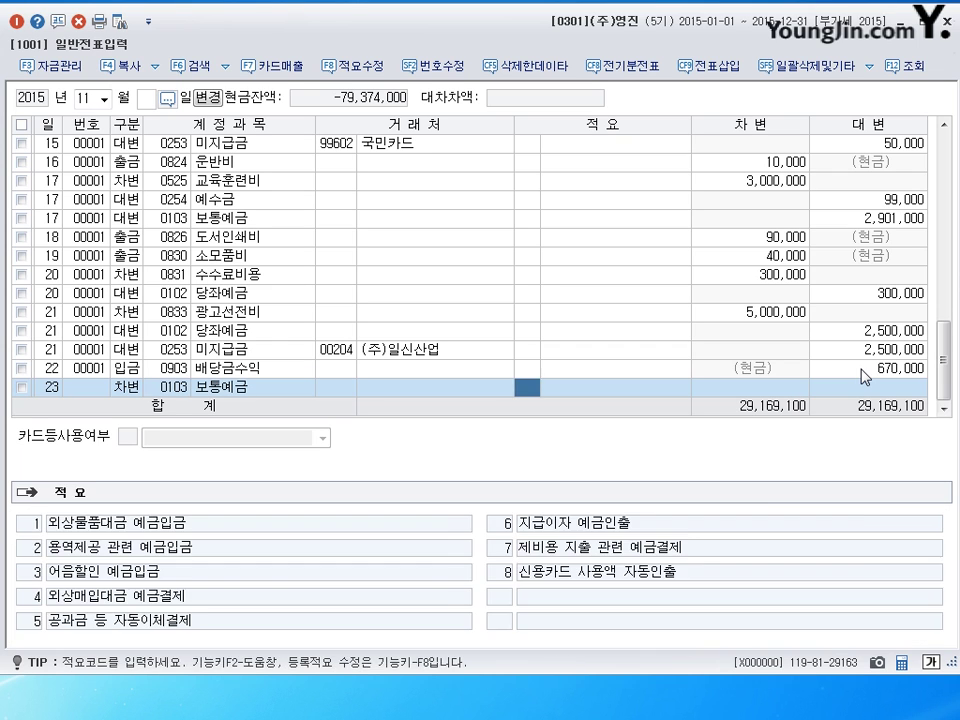
{"action": "key", "text": "Return"}
{"action": "type", "text": "7000000"}
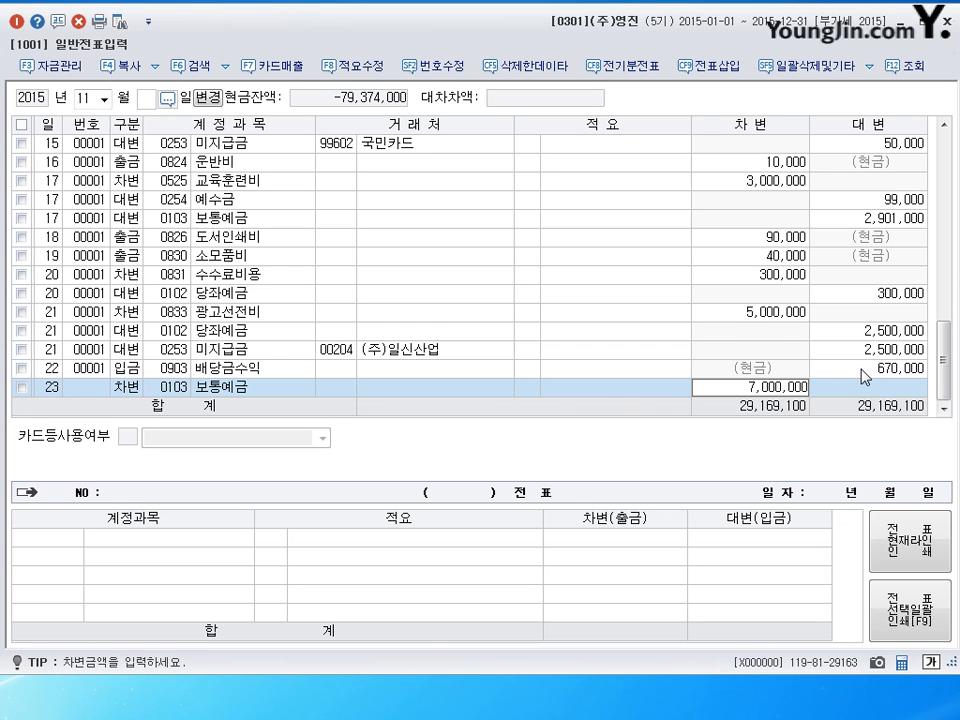
{"action": "key", "text": "Return"}
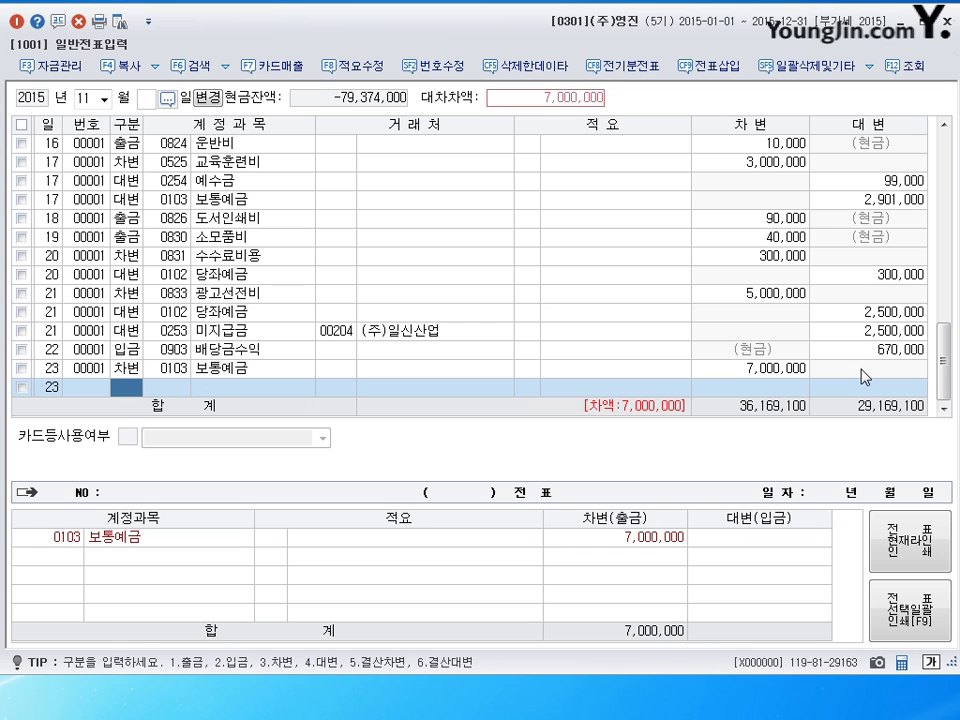
- Add a day 23 credit line (대변) for account 0919 보험금수익 with an amount of 7,000,000
{"action": "type", "text": "4"}
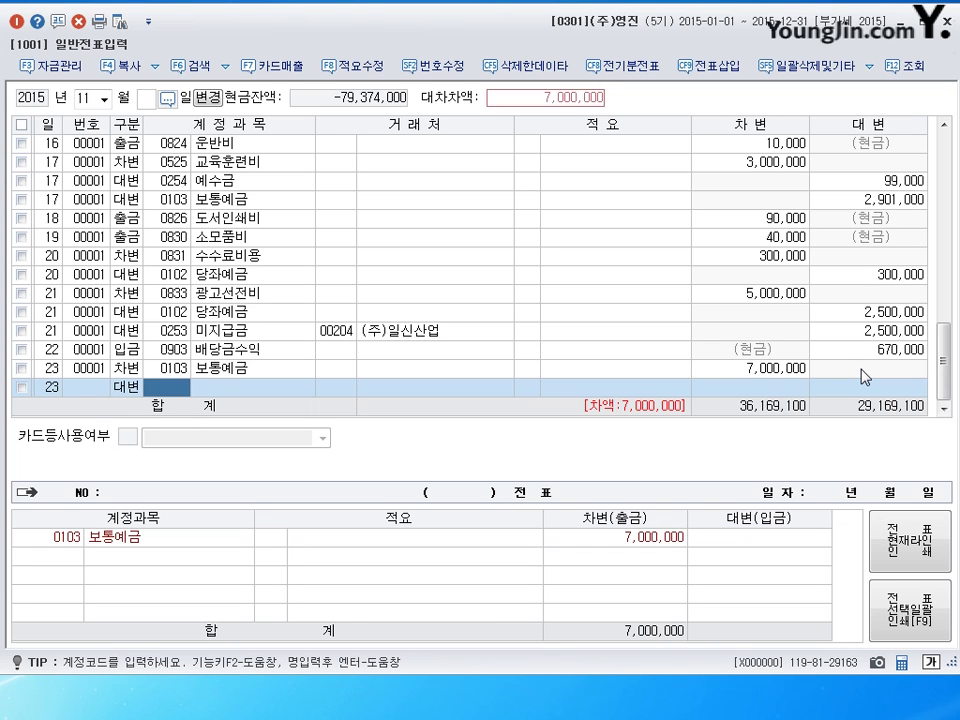
{"action": "type", "text": "919"}
{"action": "key", "text": "Return"}
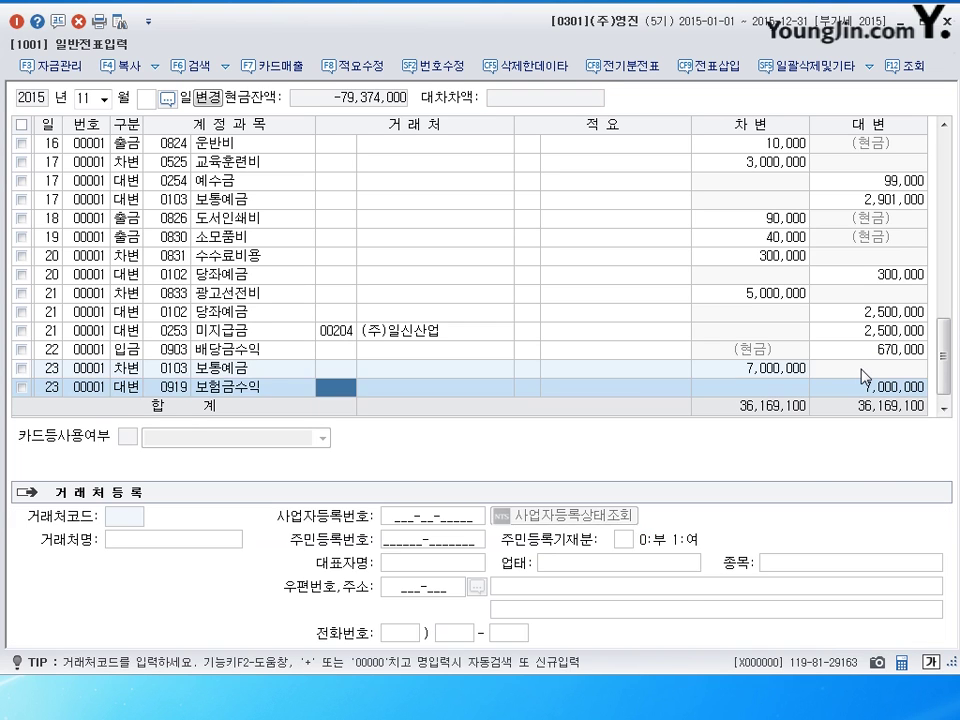
{"action": "key", "text": "Return"}
{"action": "key", "text": "Return"}
{"action": "key", "text": "Return"}
- Add a day 24 debit line (차변) for account 0201 토지 with an amount of 30,000,000
{"action": "type", "text": "24"}
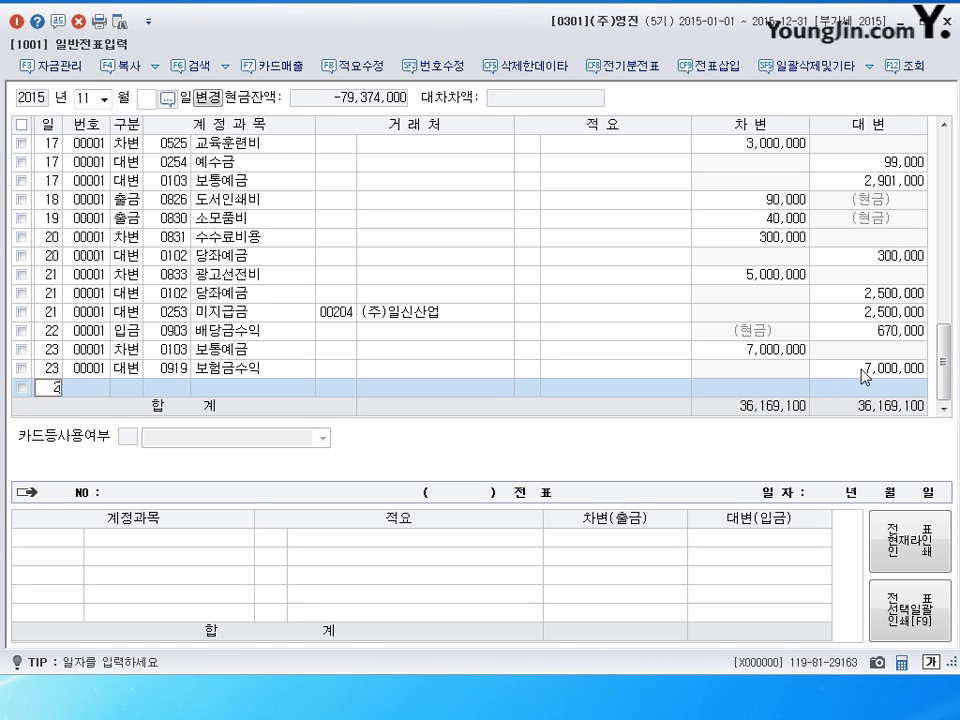
{"action": "key", "text": "Return"}
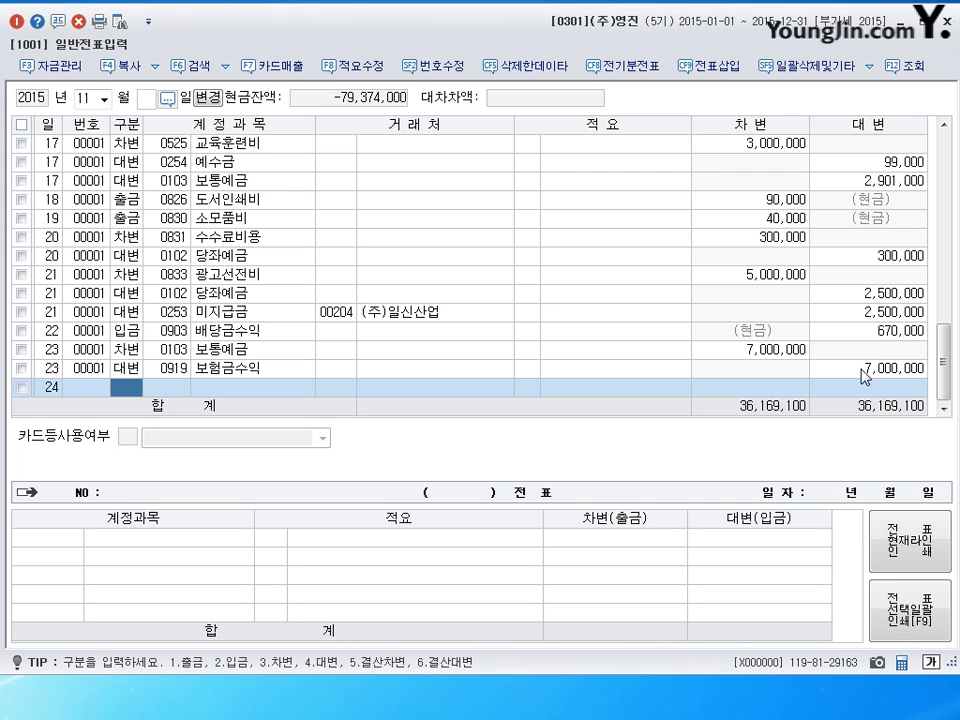
{"action": "type", "text": "3"}
{"action": "key", "text": "Return"}
{"action": "type", "text": "0201"}
{"action": "key", "text": "Return"}
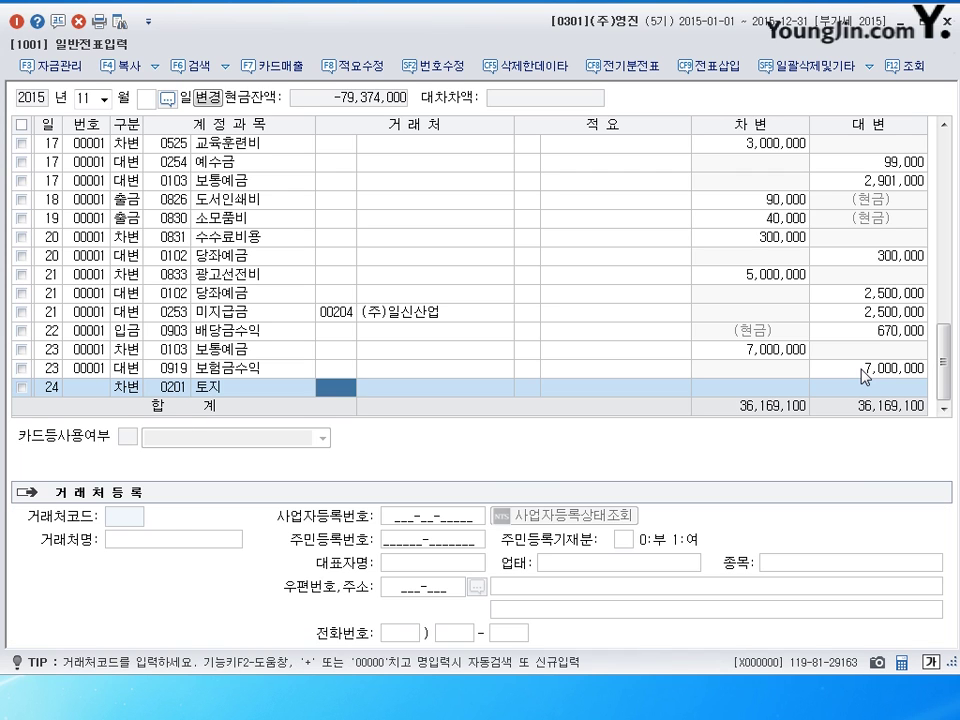
{"action": "key", "text": "Return"}
{"action": "key", "text": "Return"}
{"action": "type", "text": "30000000"}
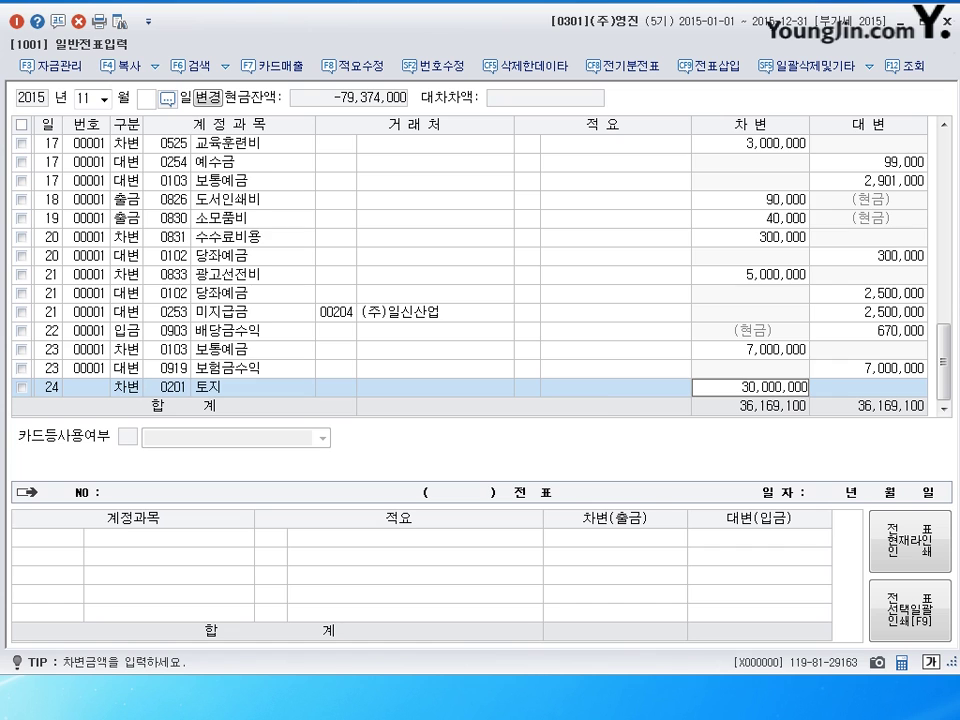
{"action": "key", "text": "Return"}
- Add a day 24 credit line (대변) for account 0917 자산수증이익 with an amount of 30,000,000
{"action": "type", "text": "4"}
{"action": "key", "text": "Return"}
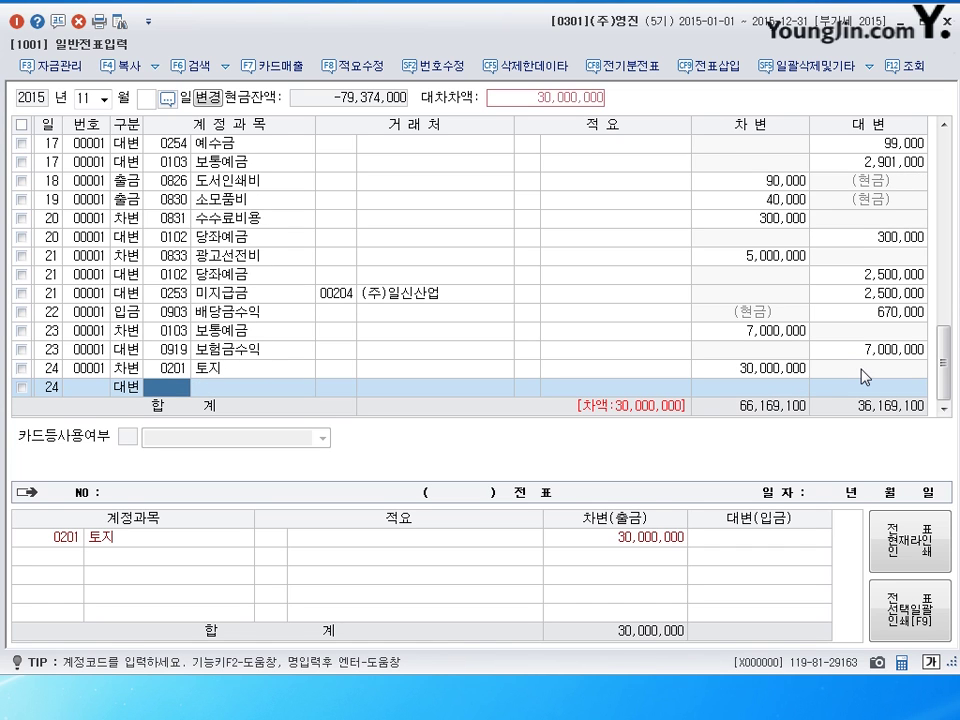
{"action": "type", "text": "0917"}
{"action": "key", "text": "Return"}
{"action": "key", "text": "Return"}
{"action": "key", "text": "Return"}
{"action": "key", "text": "Return"}
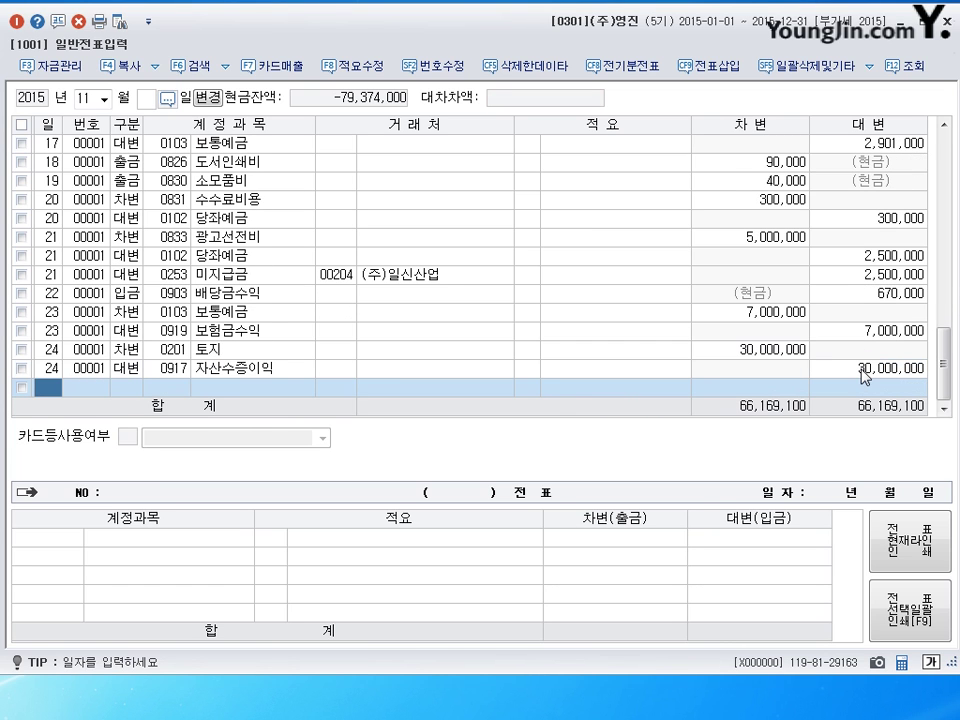
- Add a day 25 debit line (차변) for account 0253 미지급금 with counterparty (주)테크피아 and an amount of 35,000,000
{"action": "type", "text": "25"}
{"action": "key", "text": "Return"}
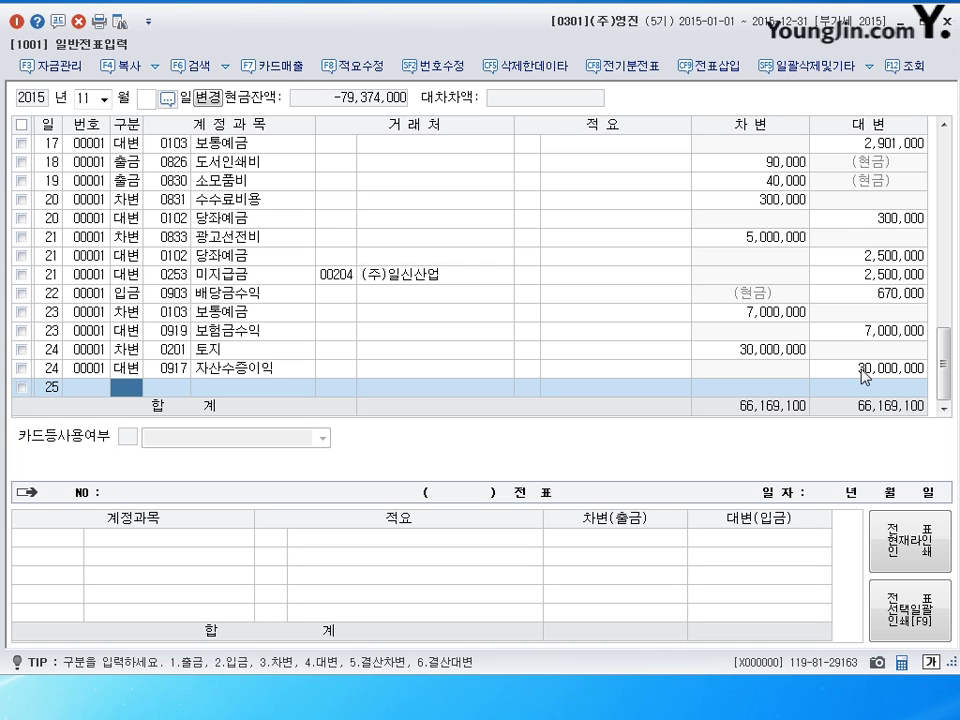
{"action": "type", "text": "3"}
{"action": "key", "text": "Return"}
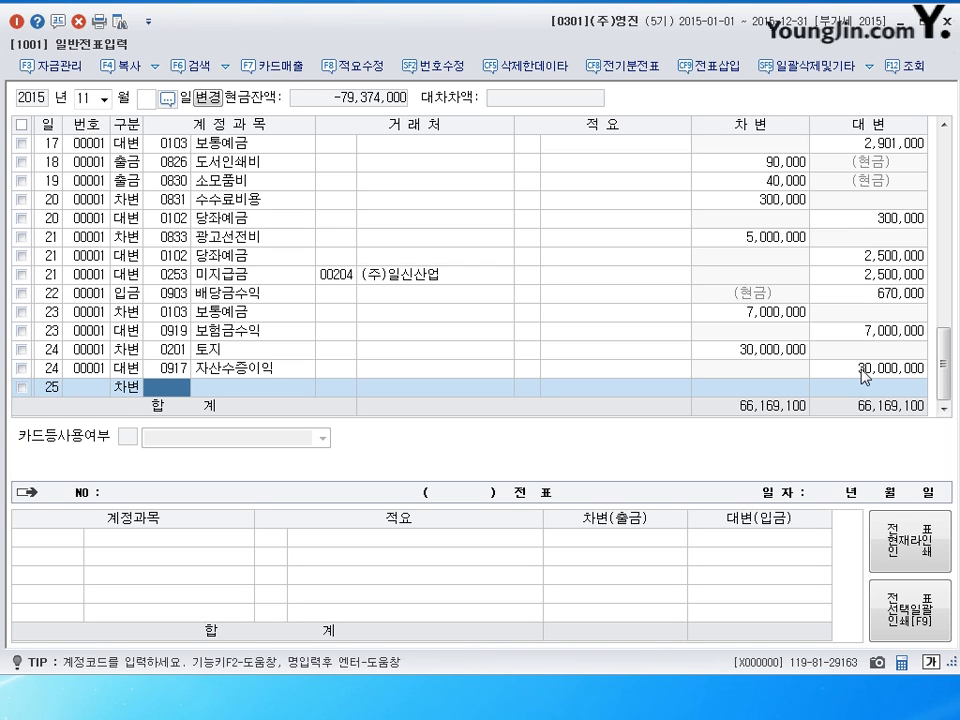
{"action": "type", "text": "0253"}
{"action": "key", "text": "Return"}
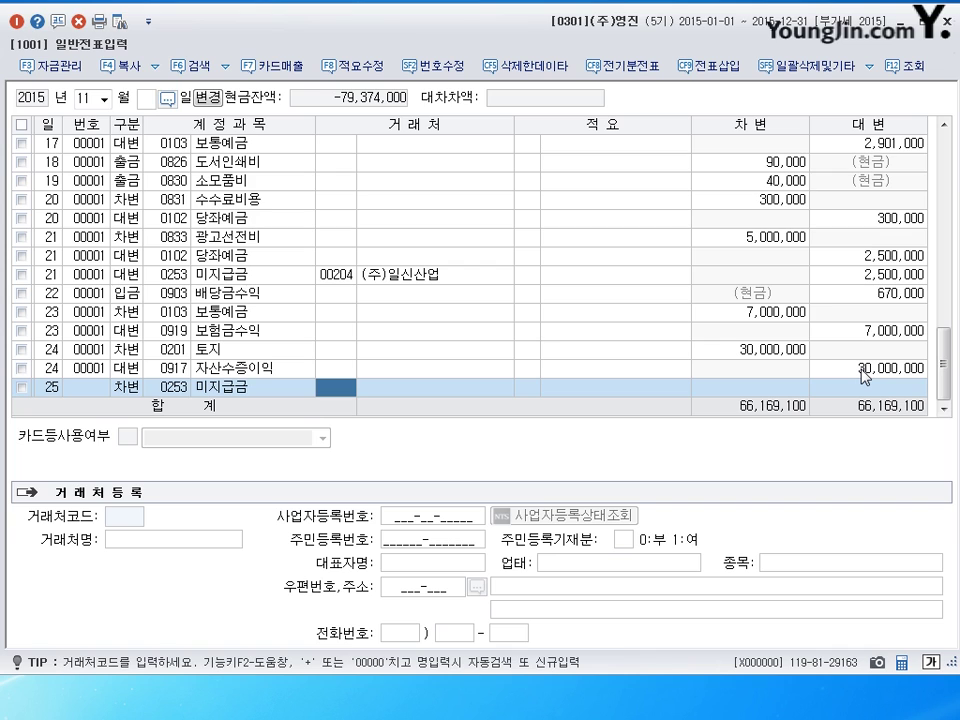
{"action": "type", "text": "데"}
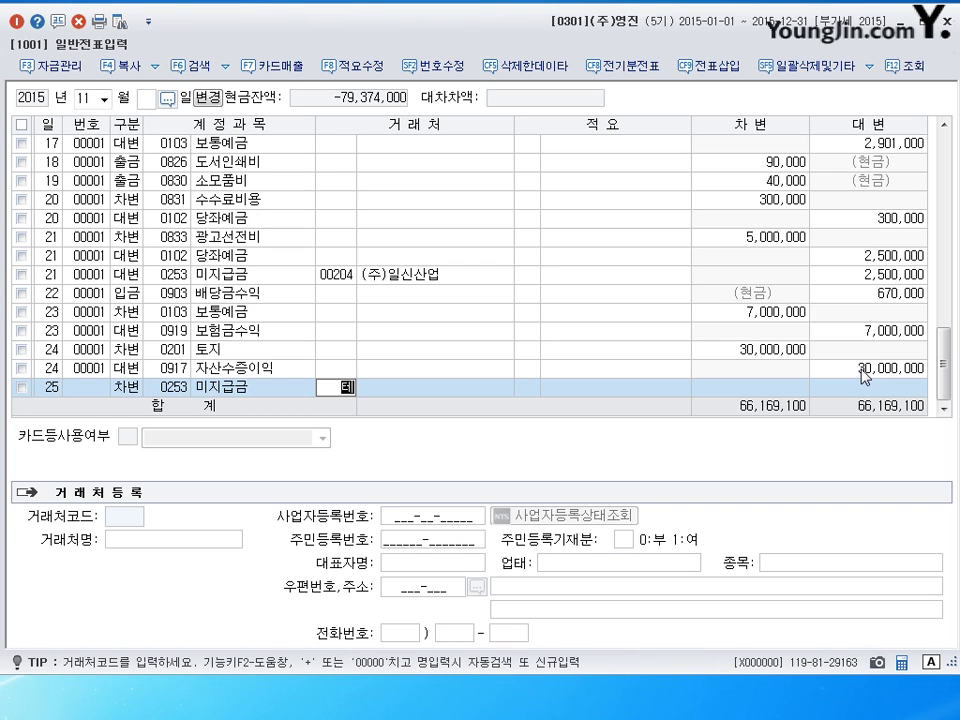
{"action": "type", "text": "크"}
{"action": "key", "text": "Return"}
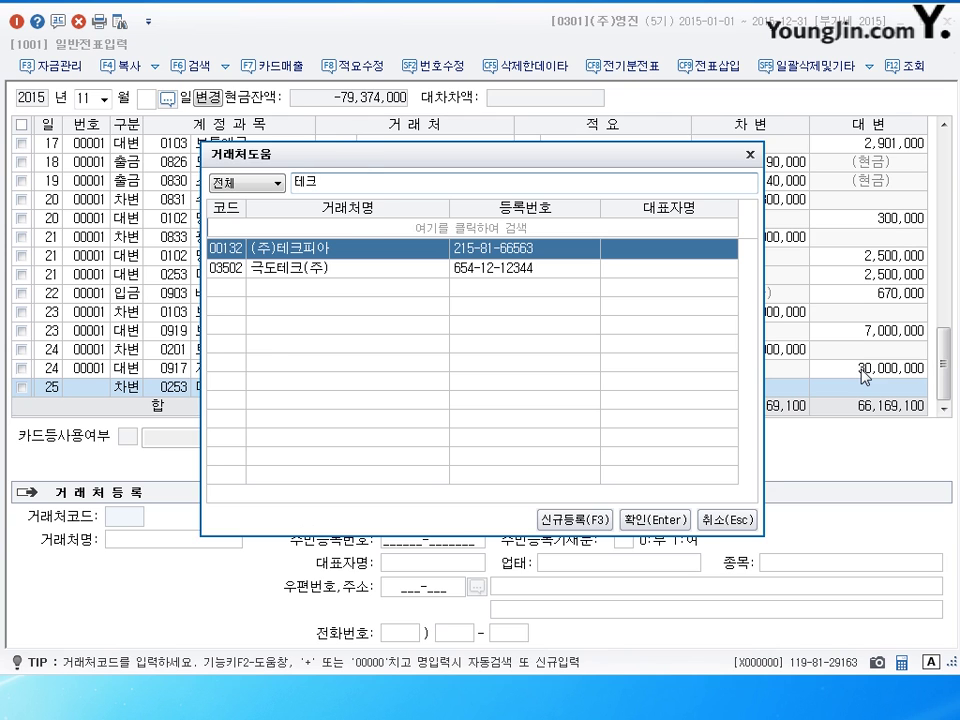
{"action": "key", "text": "Return"}
{"action": "key", "text": "Return"}
{"action": "type", "text": "350000"}
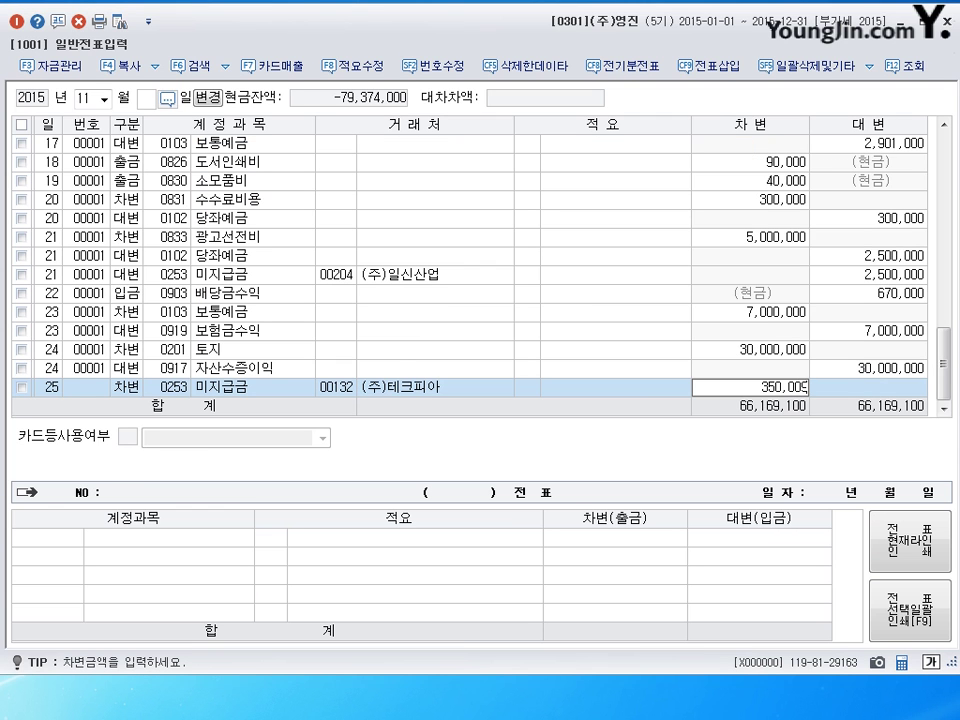
{"action": "type", "text": "000"}
{"action": "key", "text": "BackSpace"}
{"action": "key", "text": "BackSpace"}
{"action": "key", "text": "BackSpace"}
{"action": "key", "text": "BackSpace"}
{"action": "type", "text": "000"}
{"action": "key", "text": "Return"}
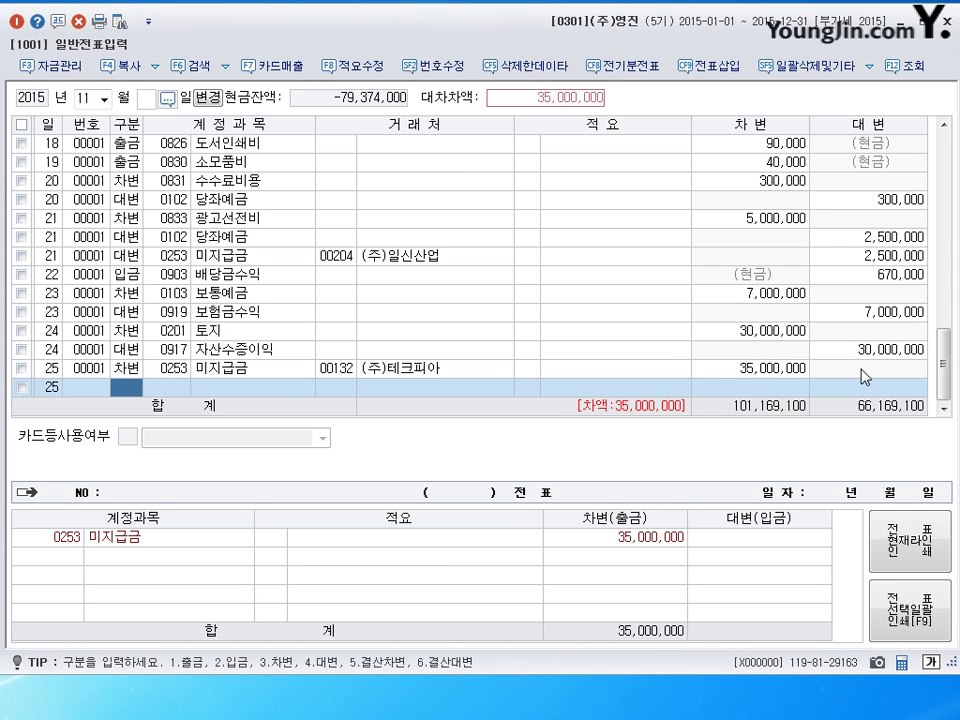
- Add a day 25 credit line (대변) for account 0103 보통예금 with an amount of 32,000,000
{"action": "type", "text": "4103"}
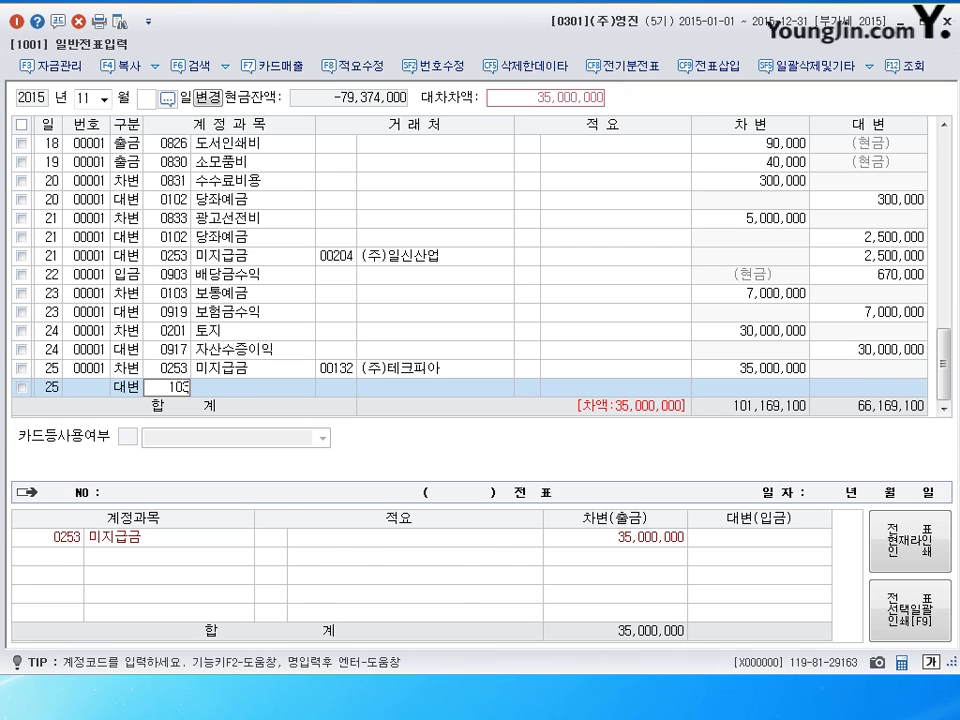
{"action": "key", "text": "Return"}
{"action": "key", "text": "Return"}
{"action": "key", "text": "Return"}
{"action": "type", "text": "32000000"}
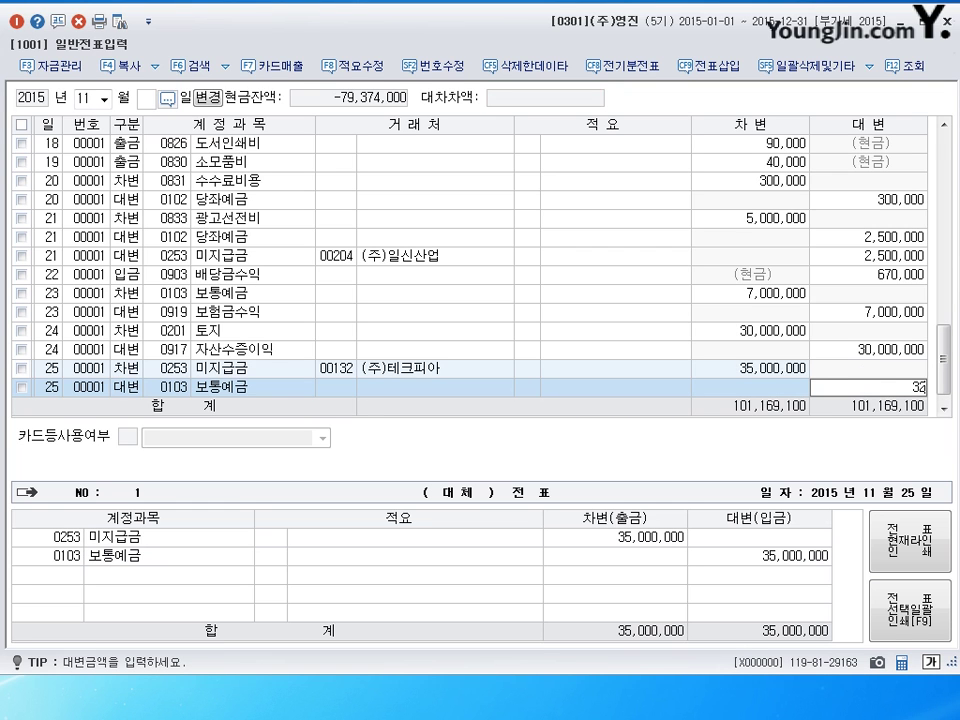
{"action": "key", "text": "Return"}
- Add a day 25 credit line (대변) for account 0918 채무면제이익 with an amount of 3,000,000
{"action": "type", "text": "4"}
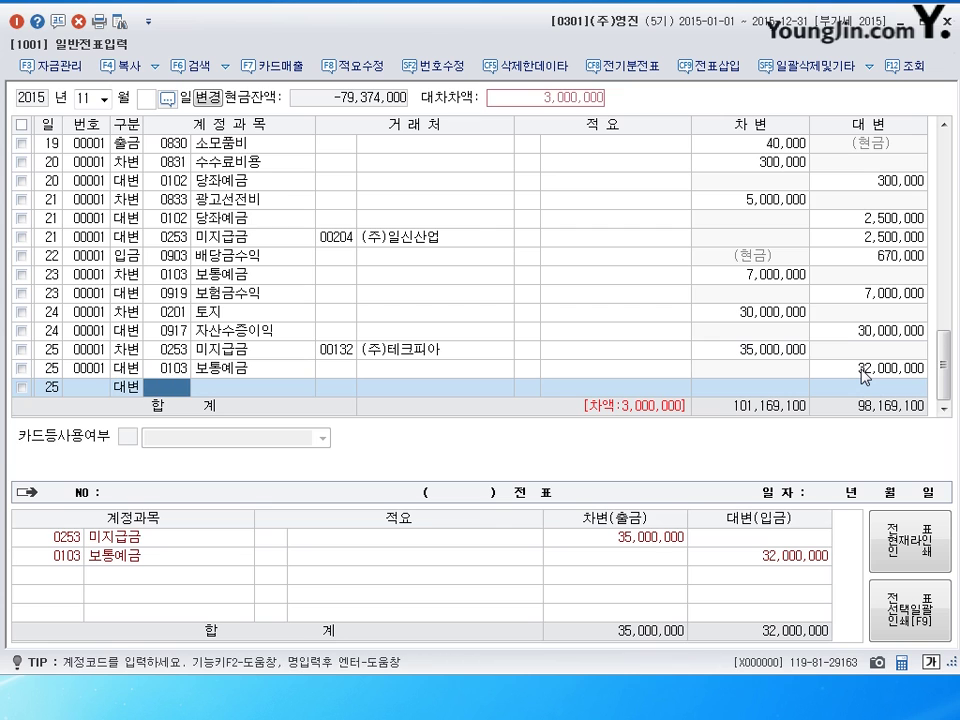
{"action": "type", "text": "918"}
{"action": "key", "text": "Return"}
{"action": "key", "text": "Return"}
{"action": "key", "text": "Return"}
{"action": "key", "text": "Return"}
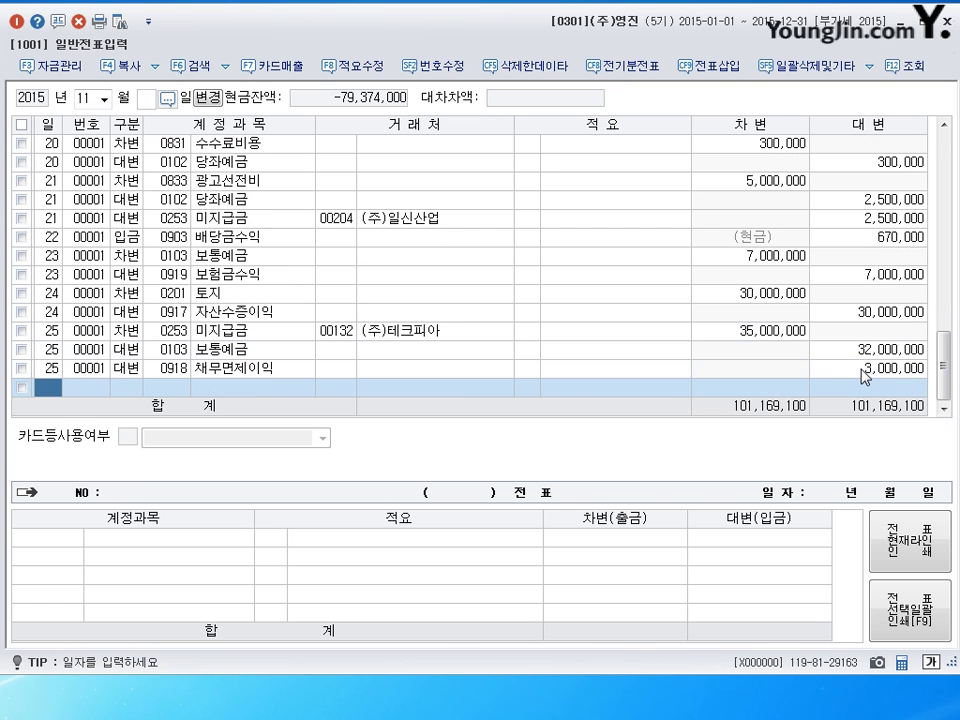
- Add a day 26 cash payment line (출금) for account 0953 기부금 with an amount of 3,000,000
{"action": "type", "text": "26"}
{"action": "key", "text": "Return"}
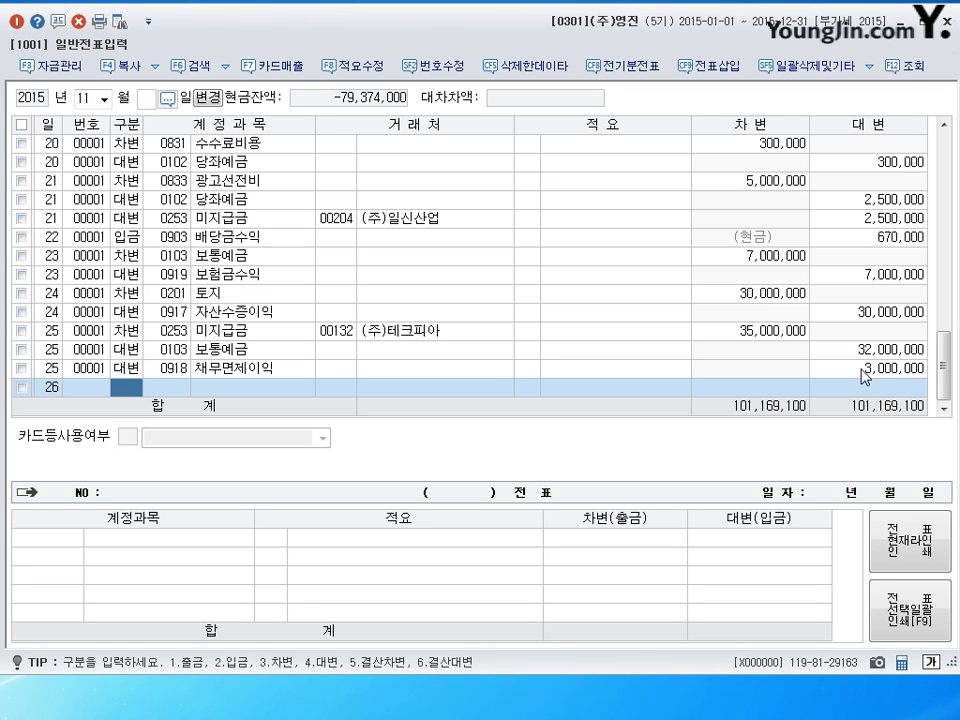
{"action": "type", "text": "1"}
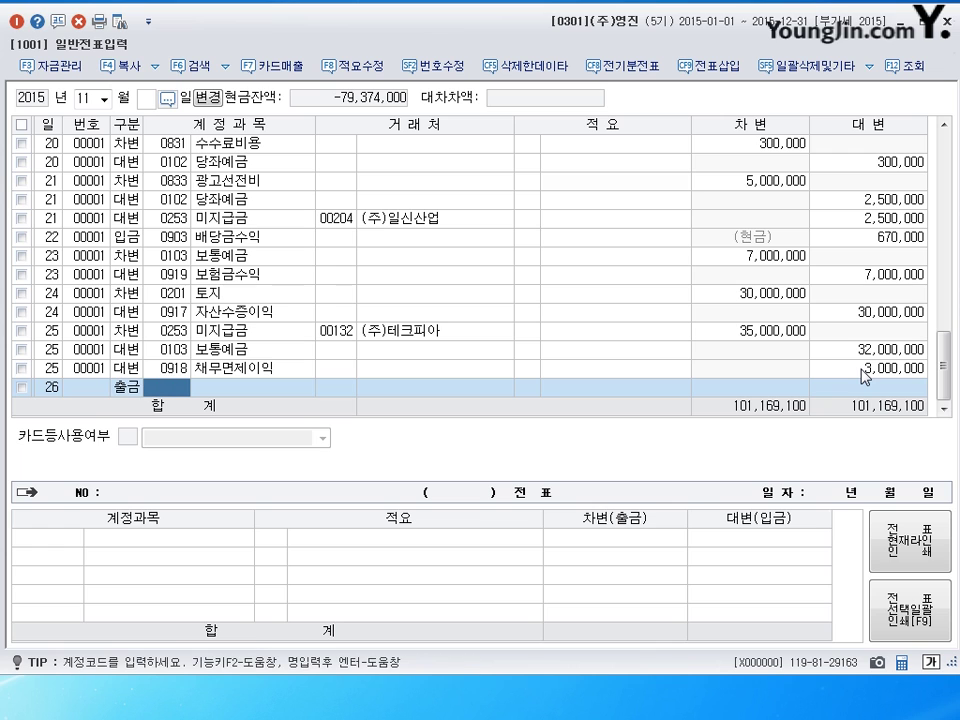
{"action": "type", "text": "0953"}
{"action": "key", "text": "Return"}
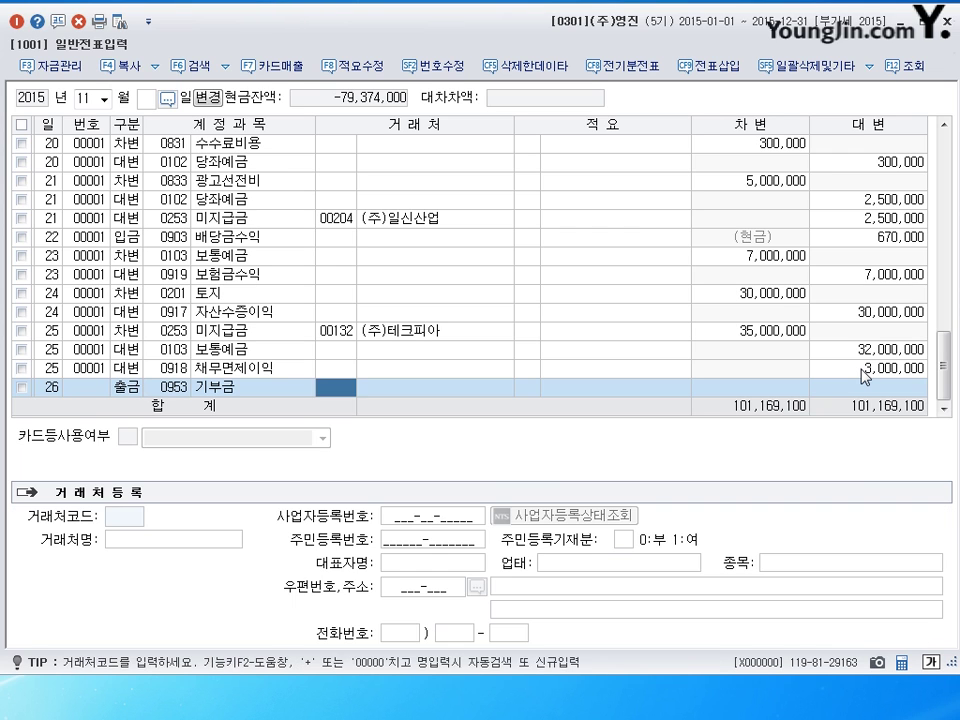
{"action": "key", "text": "Return"}
{"action": "key", "text": "Return"}
{"action": "type", "text": "3000000"}
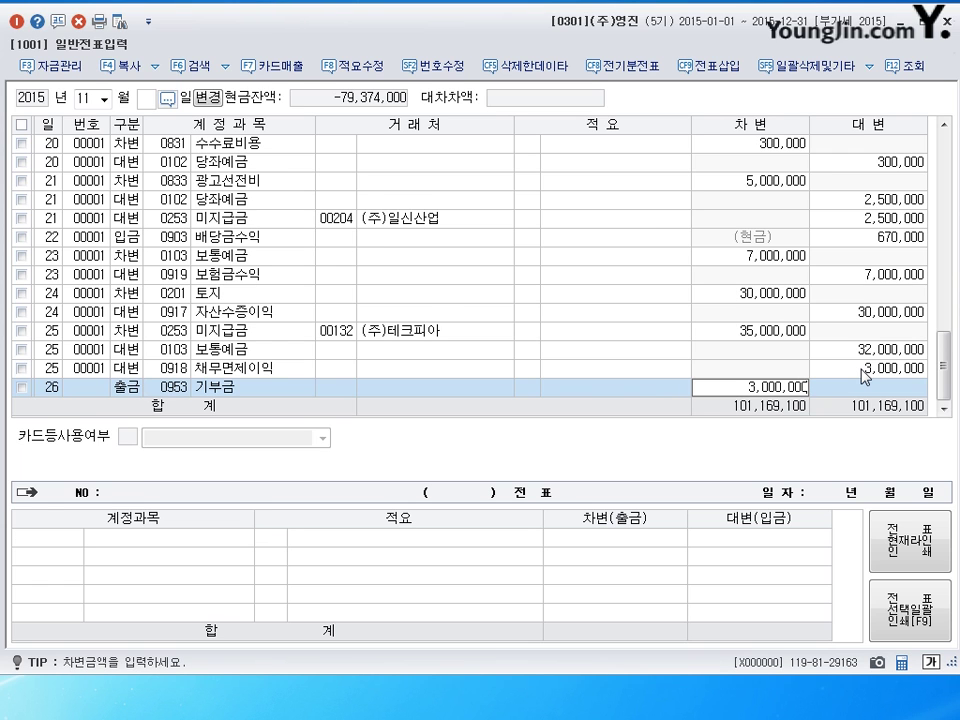
{"action": "key", "text": "Return"}
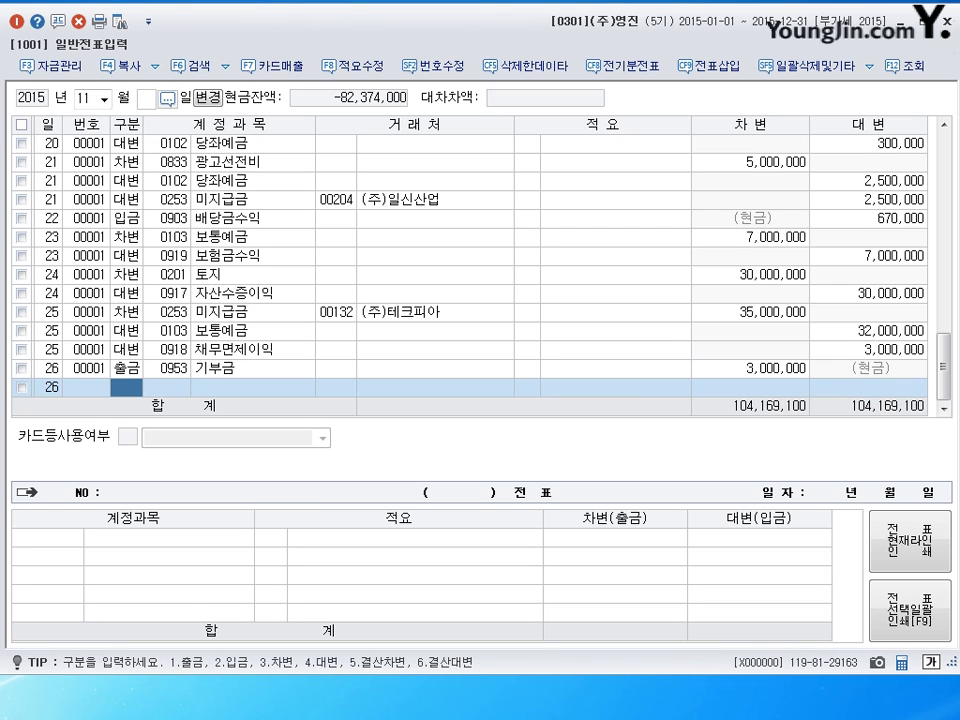